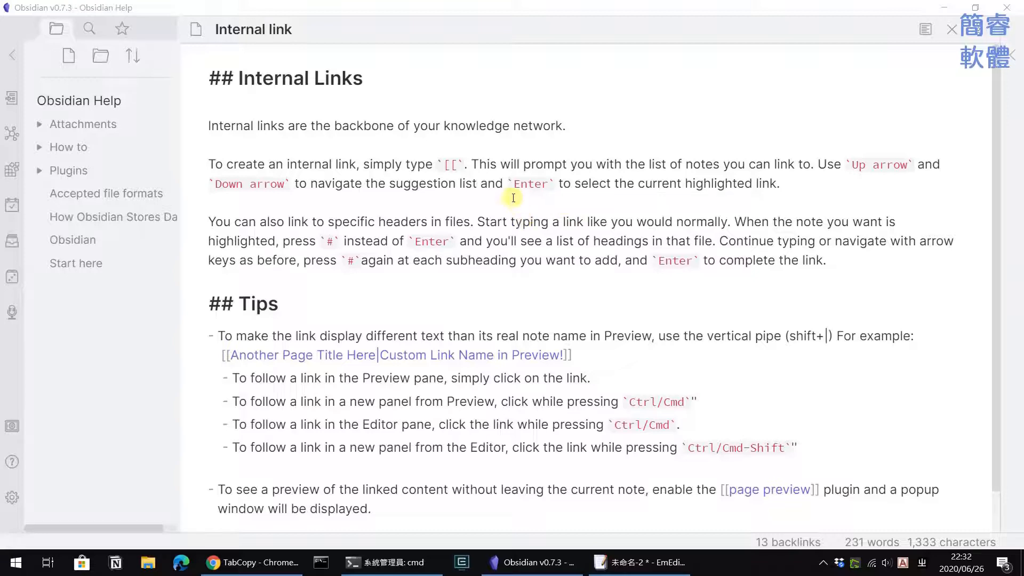
# Switch to Chrome and view the web store pages of the TabCopy and Roam-highlighter extensions
pyautogui.click(244, 570)
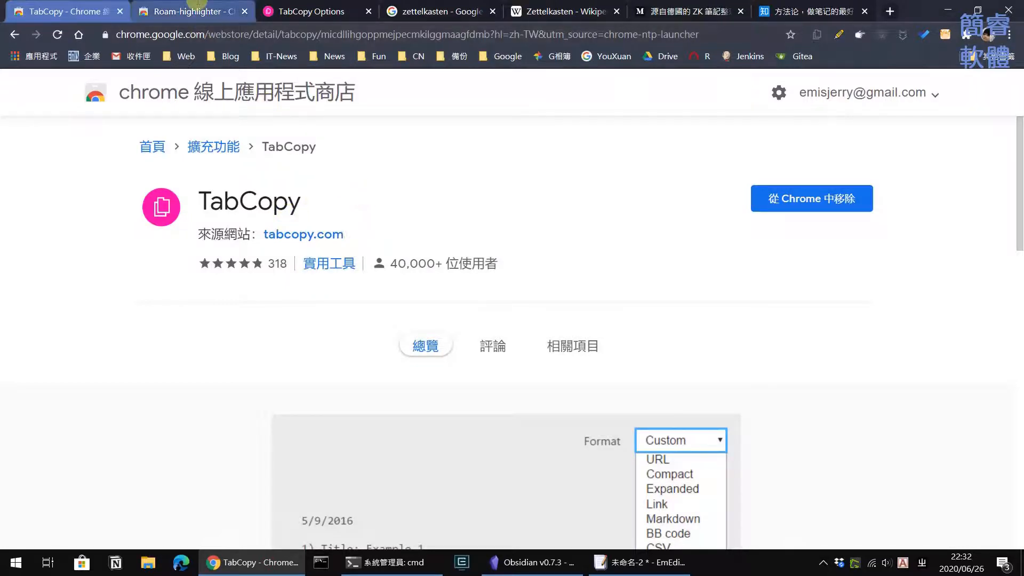
pyautogui.click(193, 10)
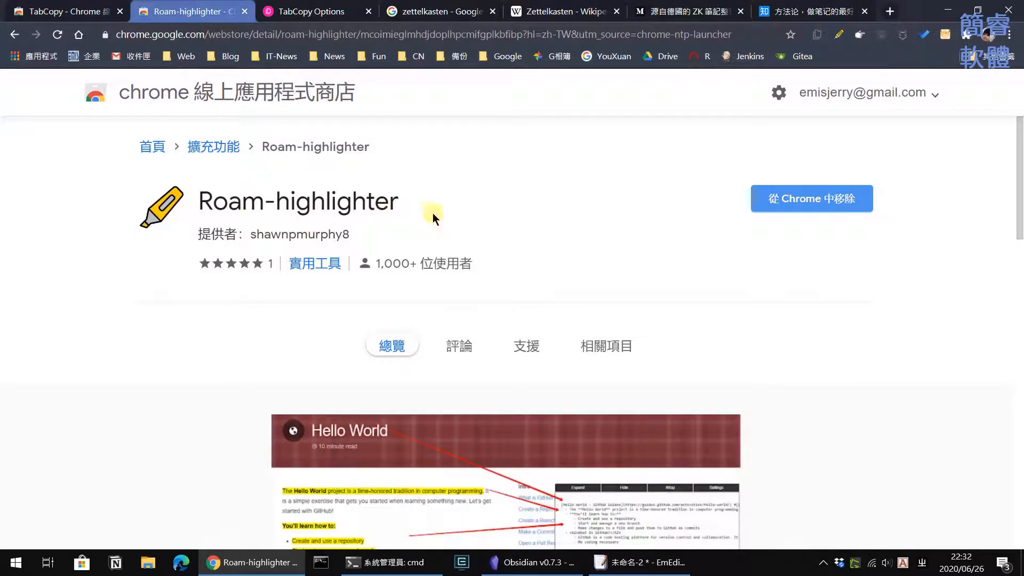
pyautogui.click(24, 11)
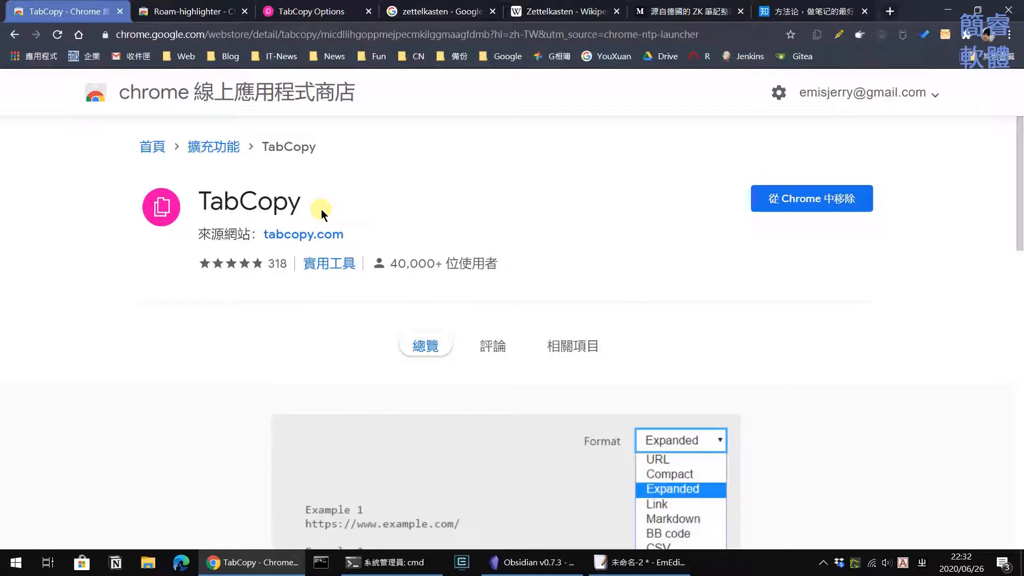
pyautogui.click(208, 19)
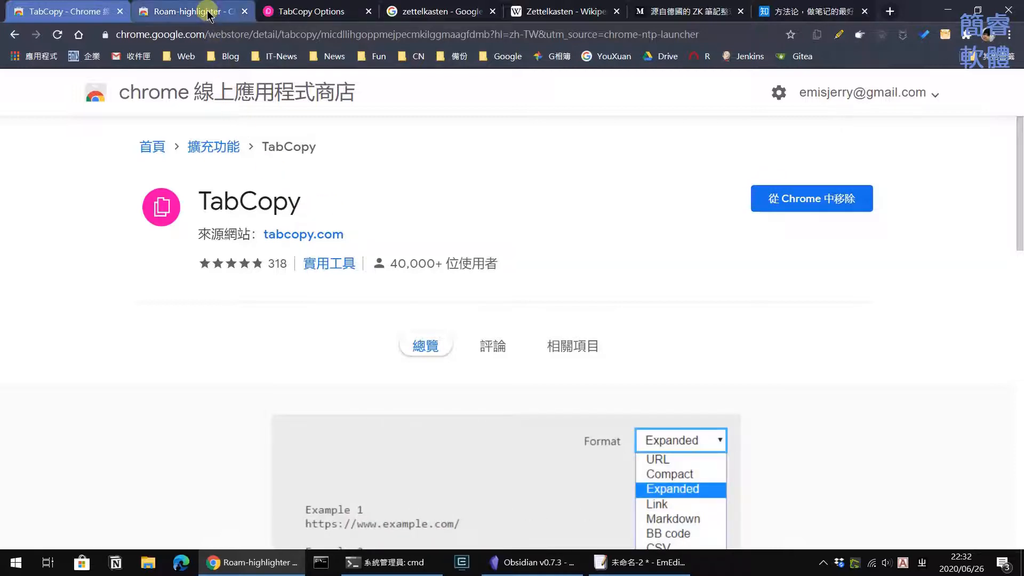
pyautogui.click(80, 11)
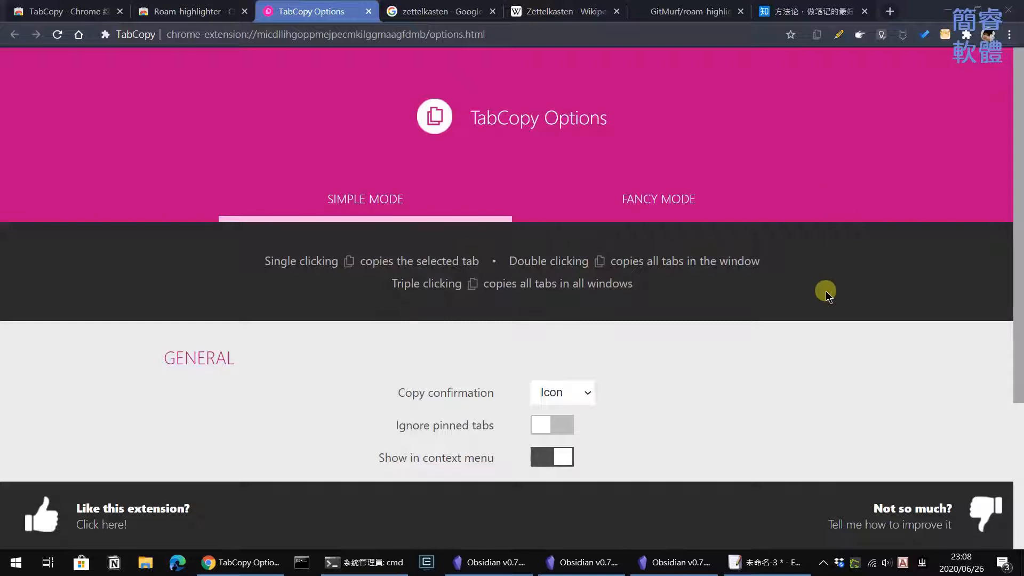
# Compare TabCopy's Fancy and Simple modes, keep Simple mode and choose Markdown as its copy format
pyautogui.scroll(-1, 791, 274)
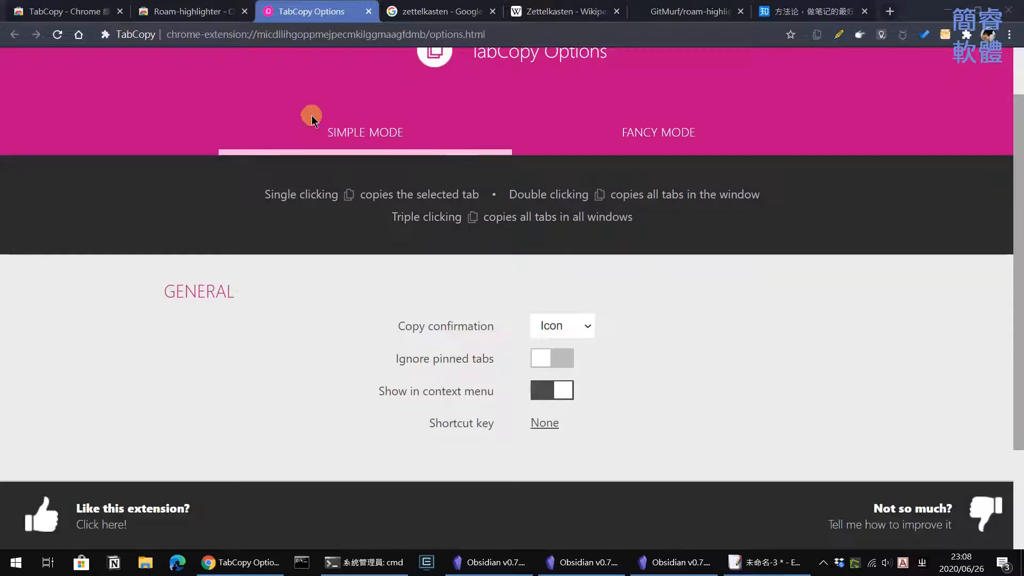
pyautogui.click(665, 137)
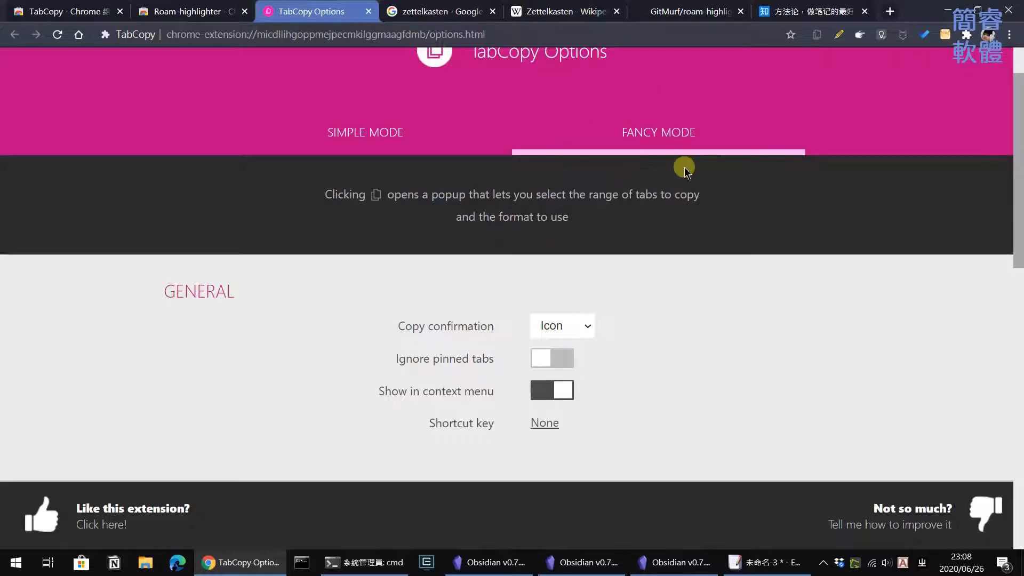
pyautogui.click(356, 141)
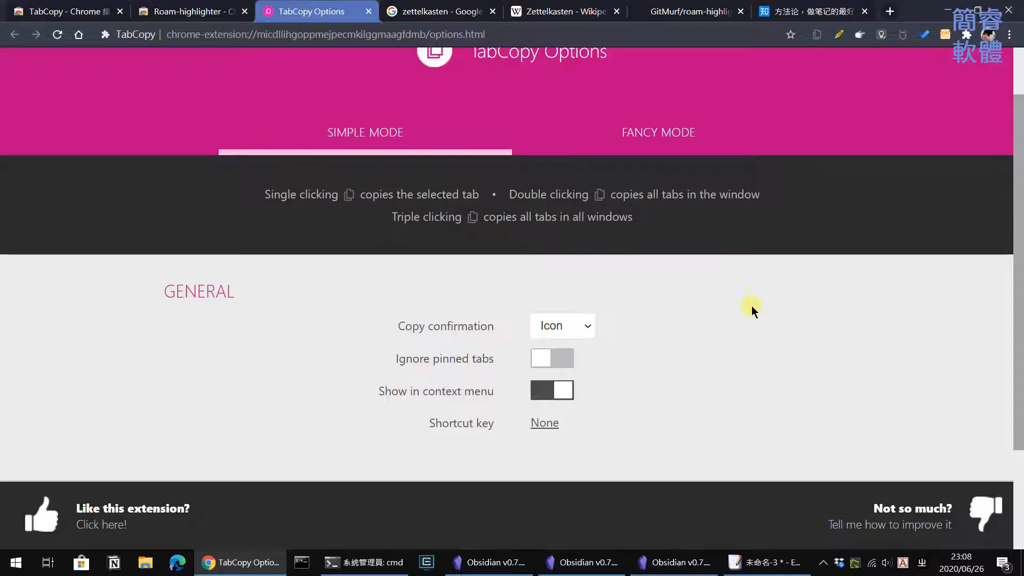
pyautogui.scroll(-3, 751, 306)
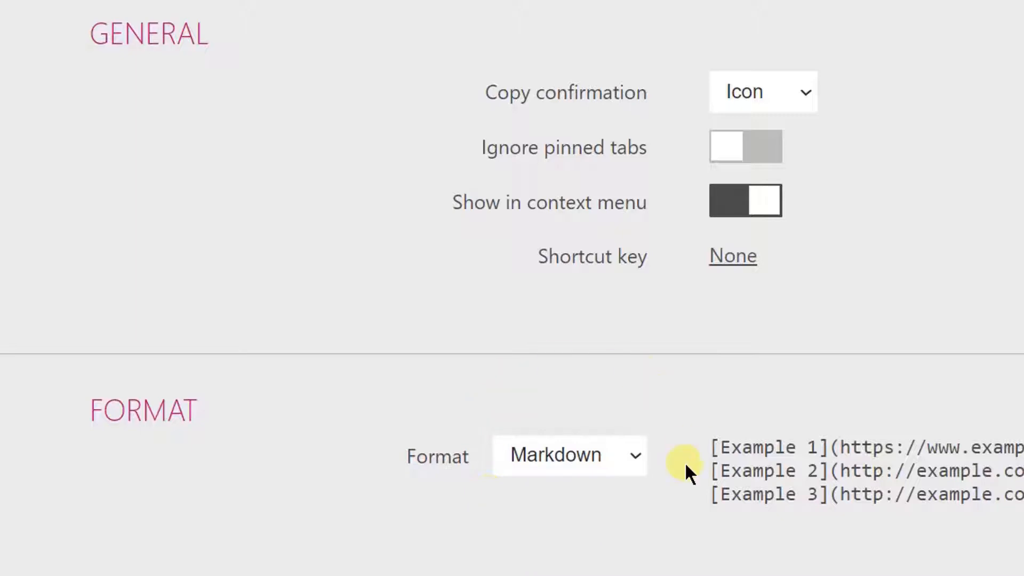
pyautogui.click(633, 455)
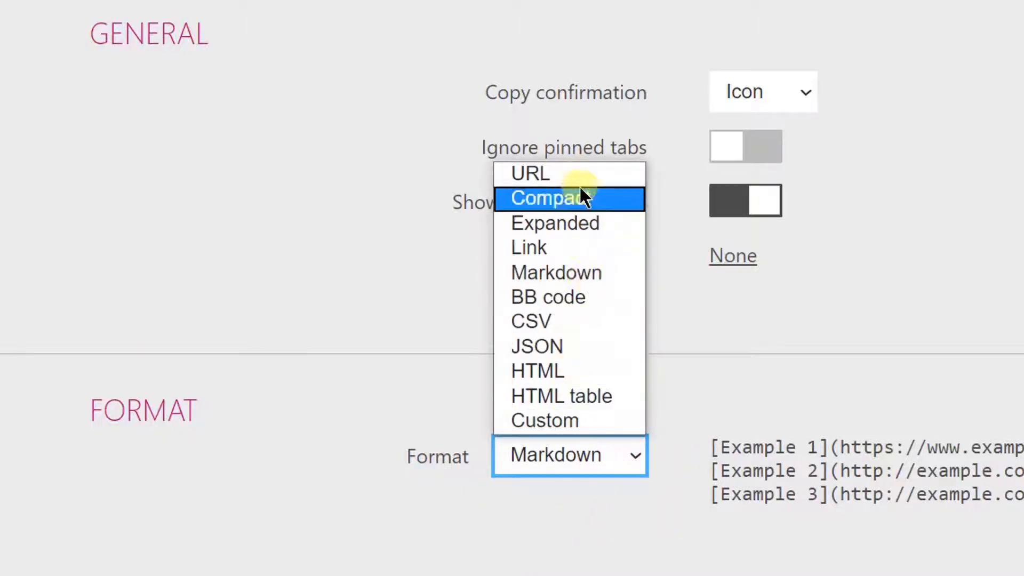
pyautogui.click(610, 274)
# Switch TabCopy to Fancy mode and review its first, second and third copy formats
pyautogui.scroll(5, 1001, 251)
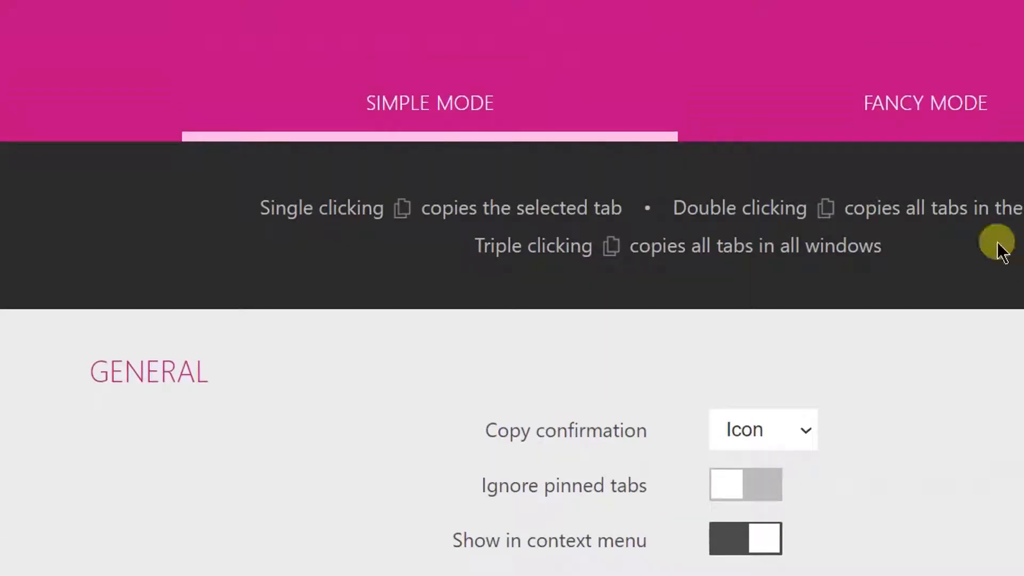
pyautogui.click(939, 113)
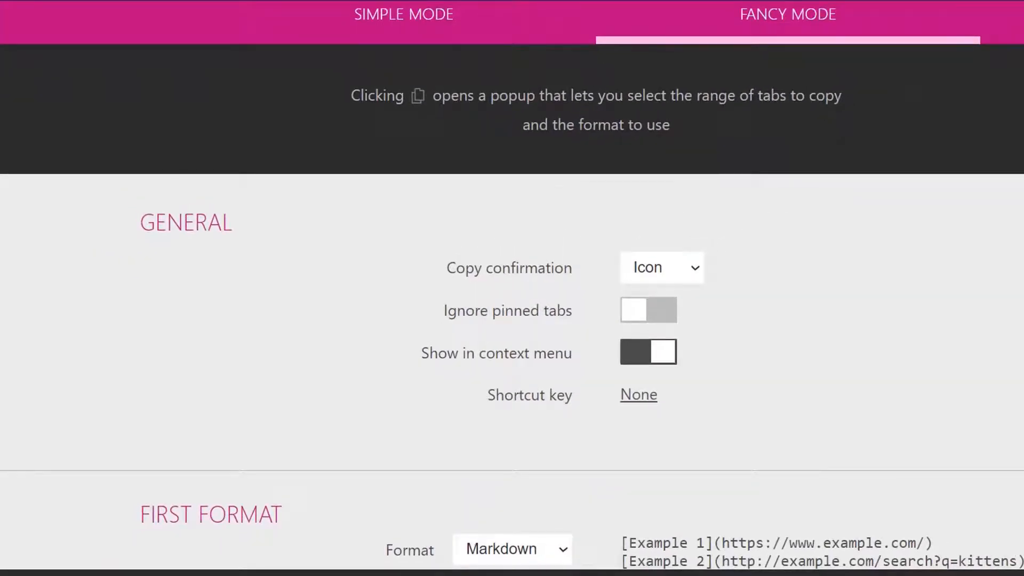
pyautogui.scroll(-6, 300, 260)
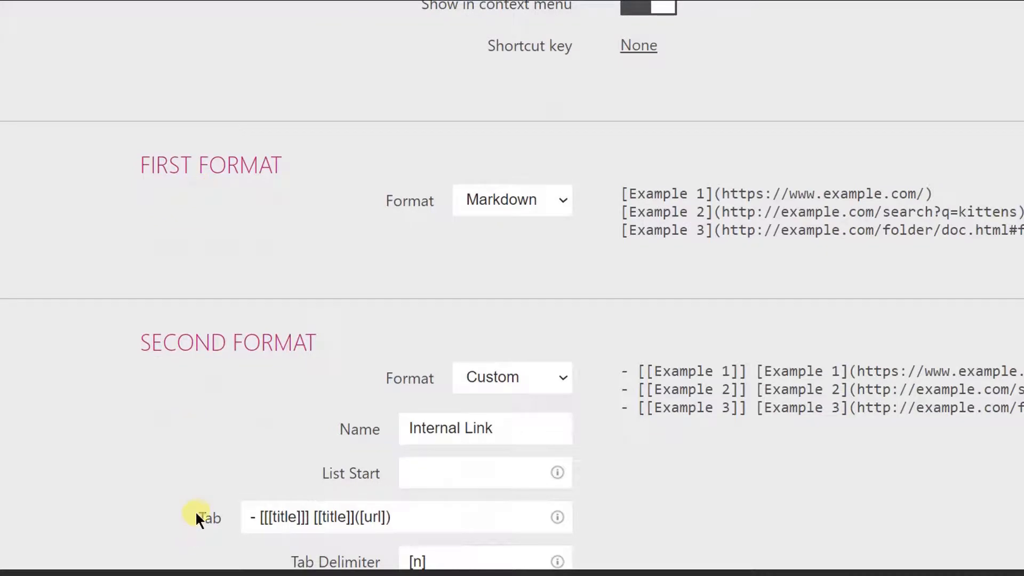
pyautogui.scroll(-9, 208, 474)
pyautogui.scroll(8, 227, 220)
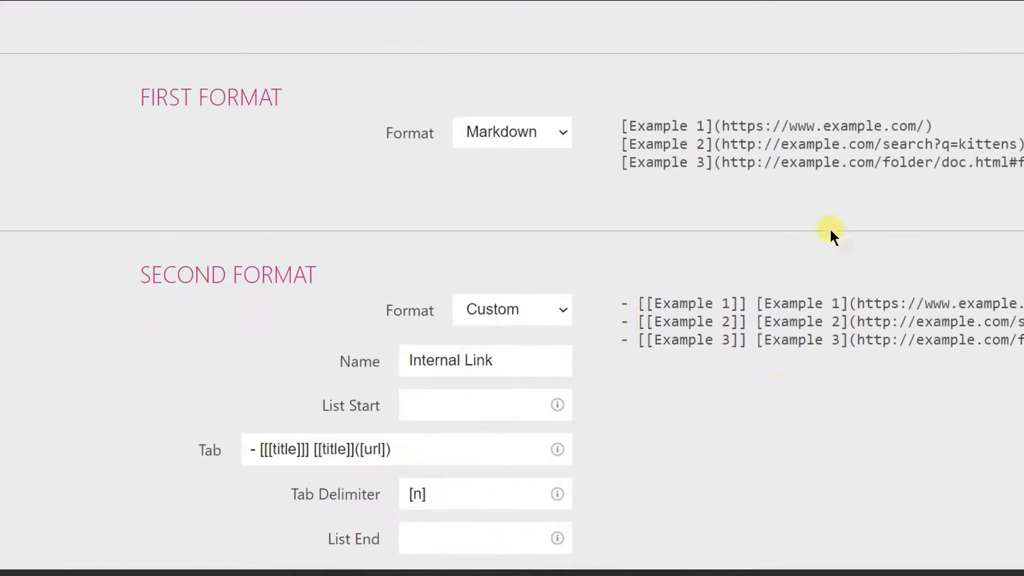
pyautogui.scroll(-2, 512, 288)
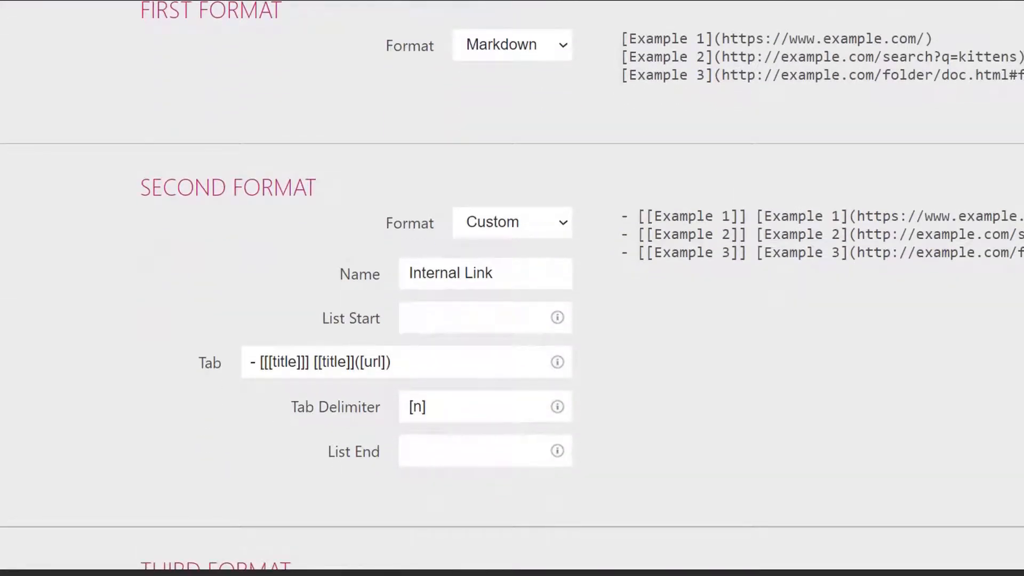
pyautogui.scroll(-2, 482, 226)
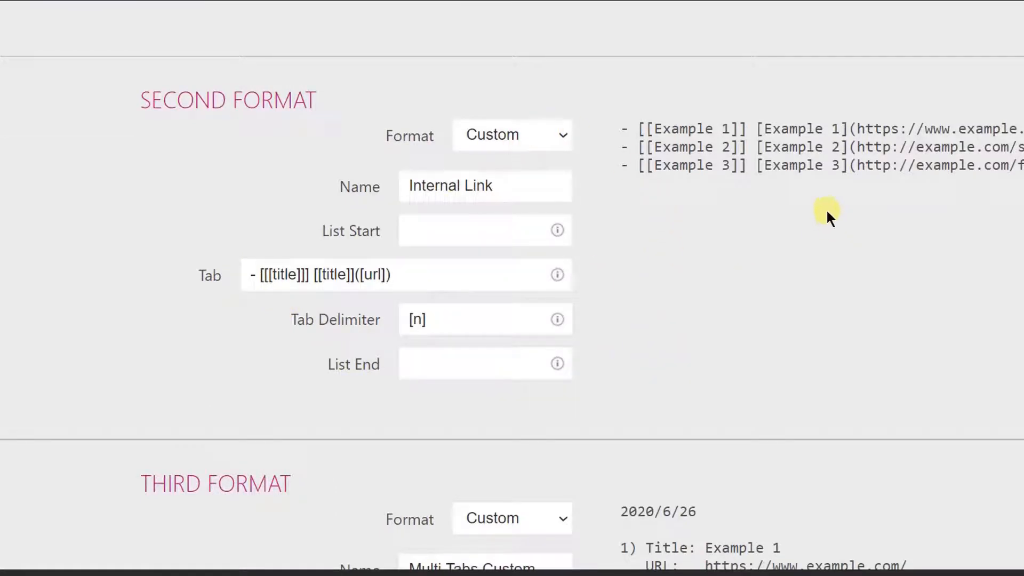
# Examine the Name and Tab template of the custom second format, including the template's leading list dash
pyautogui.click(496, 187)
pyautogui.moveTo(496, 187); pyautogui.dragTo(379, 187)
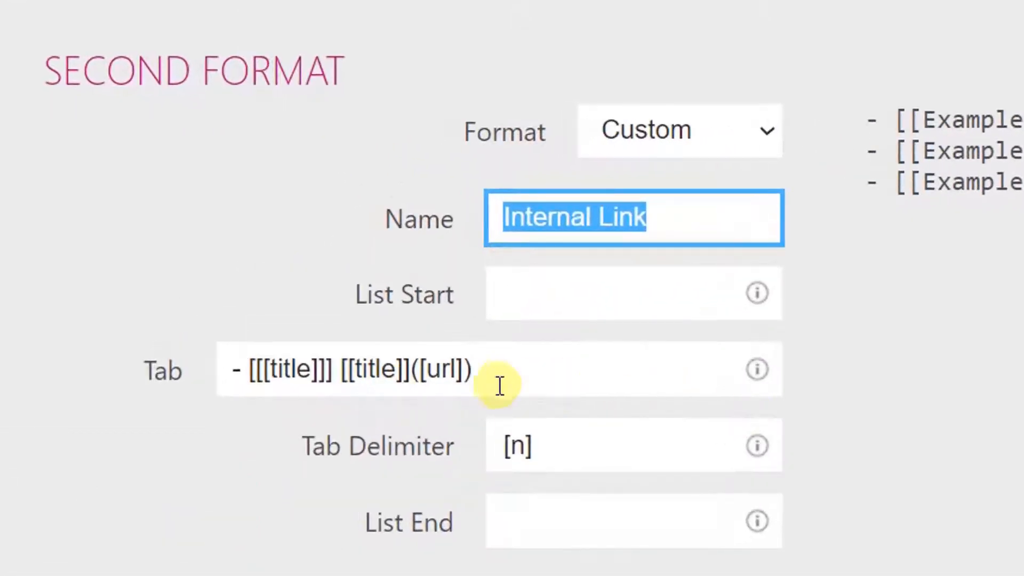
pyautogui.click(485, 355)
pyautogui.moveTo(590, 370); pyautogui.dragTo(207, 379)
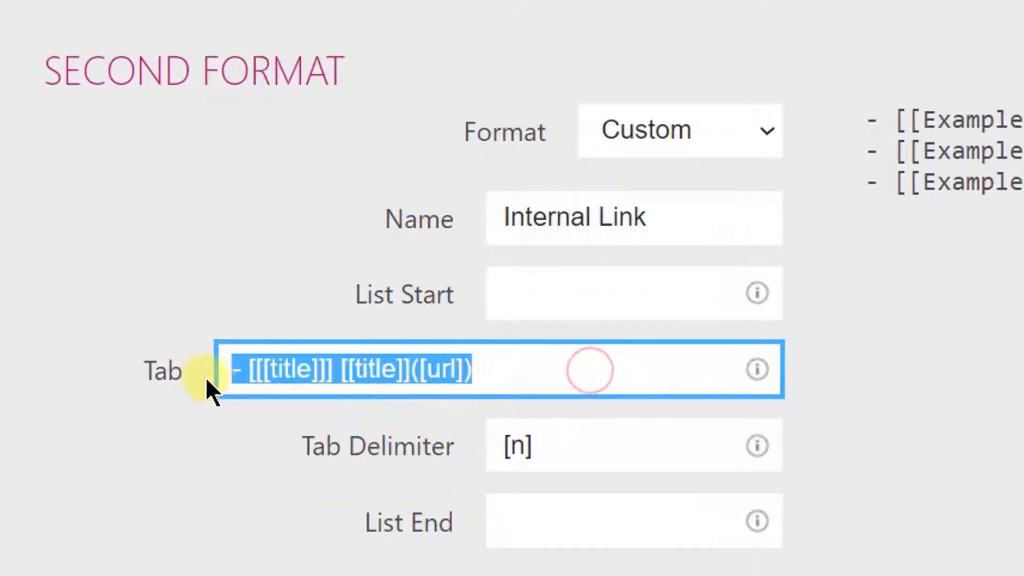
pyautogui.click(560, 369)
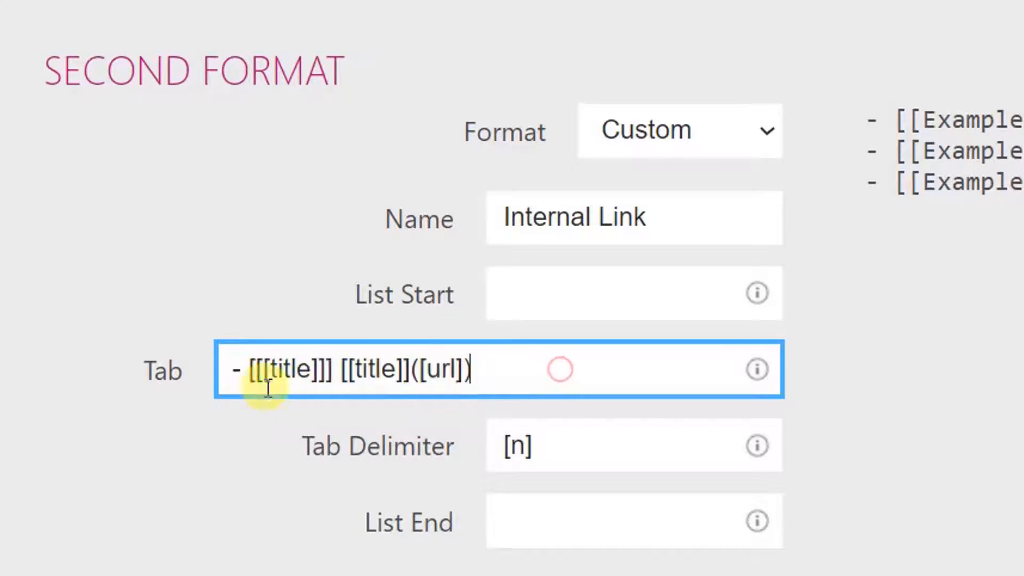
pyautogui.click(262, 373)
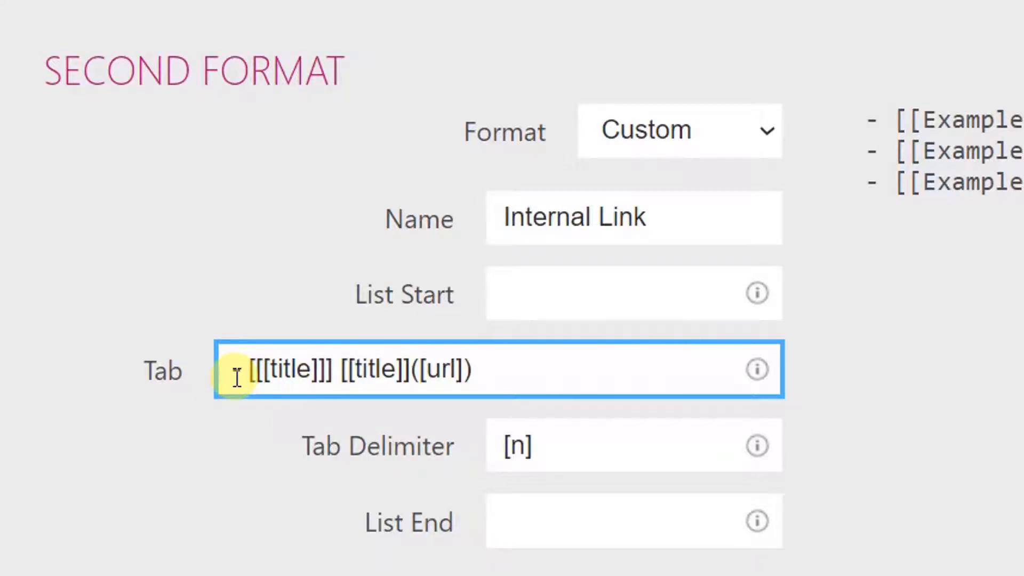
pyautogui.click(237, 377)
pyautogui.write('-')
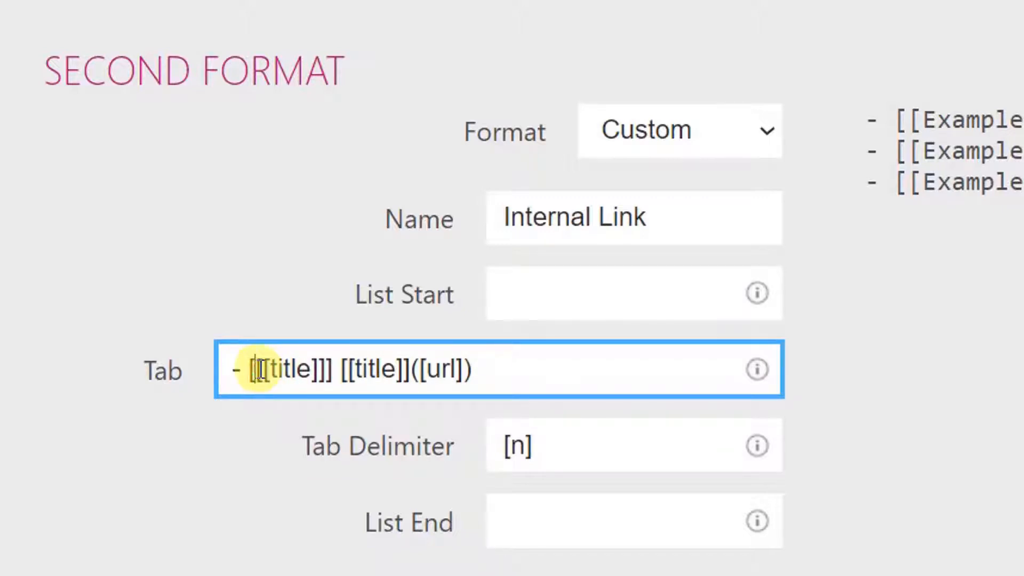
# Examine how the second format's Tab template combines the double-bracketed title link with the Markdown title and URL
pyautogui.moveTo(260, 369); pyautogui.dragTo(320, 369)
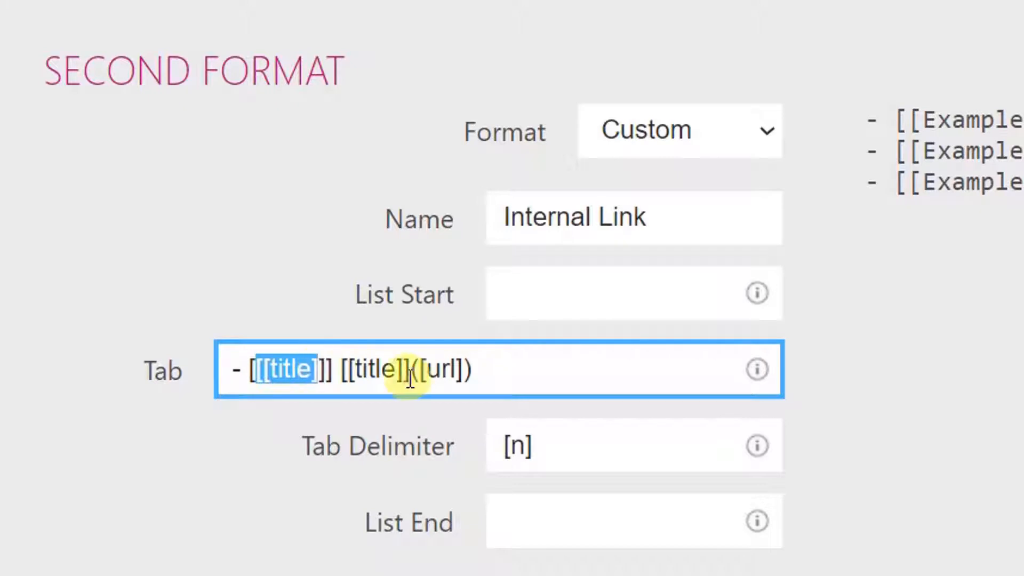
pyautogui.moveTo(411, 370); pyautogui.dragTo(462, 370)
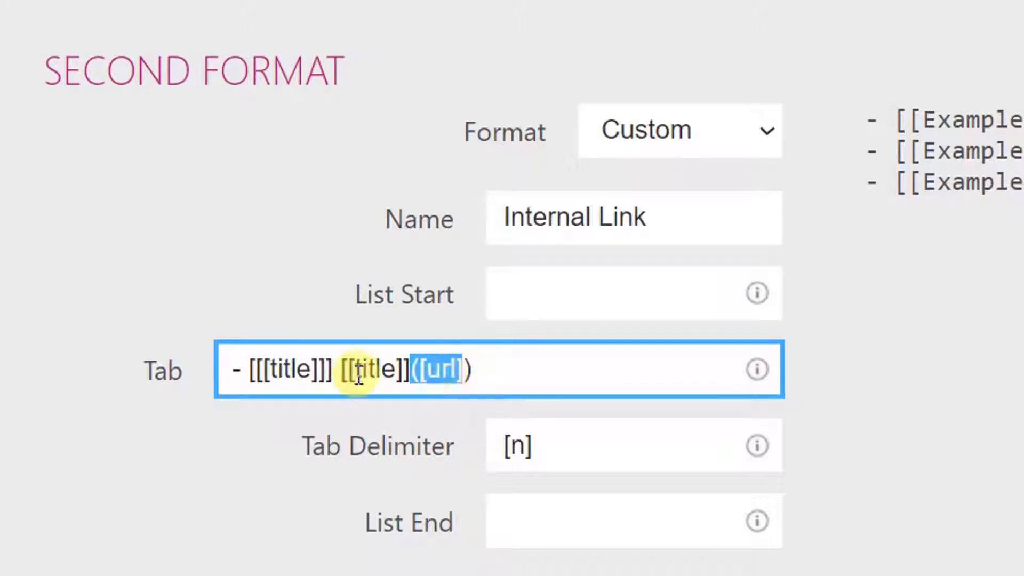
pyautogui.click(338, 369)
pyautogui.moveTo(246, 368); pyautogui.dragTo(339, 369)
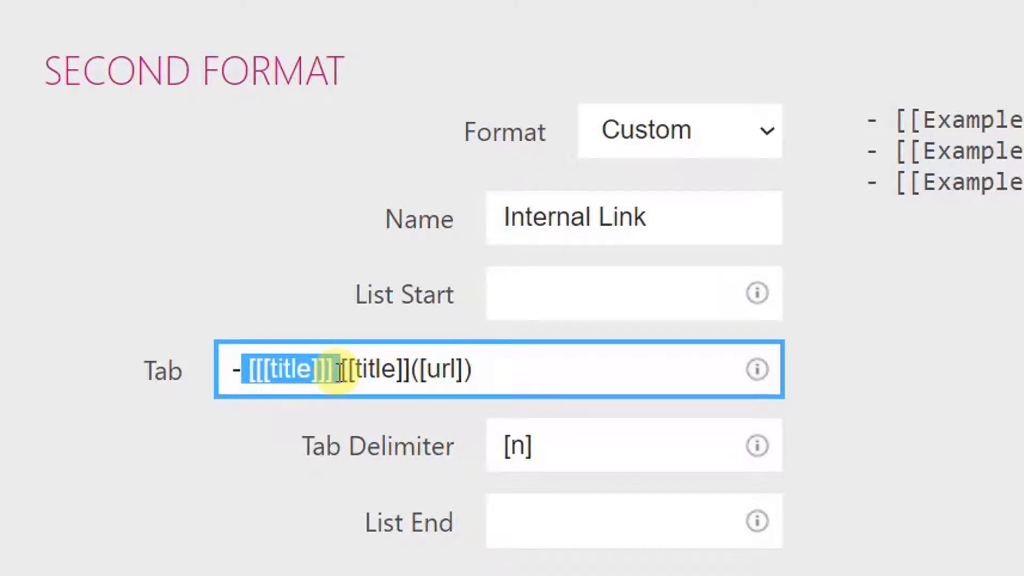
pyautogui.click(243, 371)
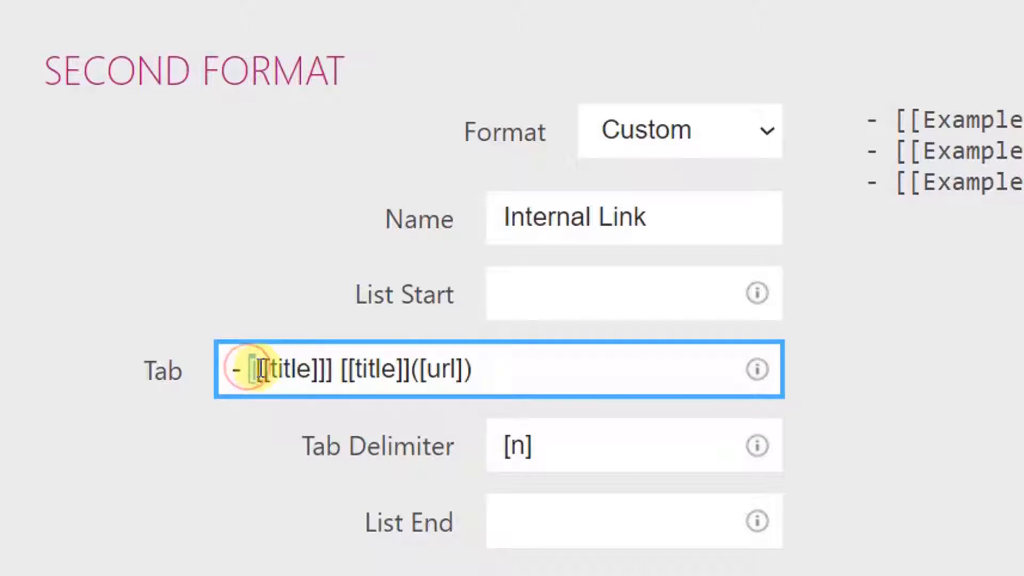
pyautogui.moveTo(250, 370); pyautogui.dragTo(329, 368)
pyautogui.click(353, 369)
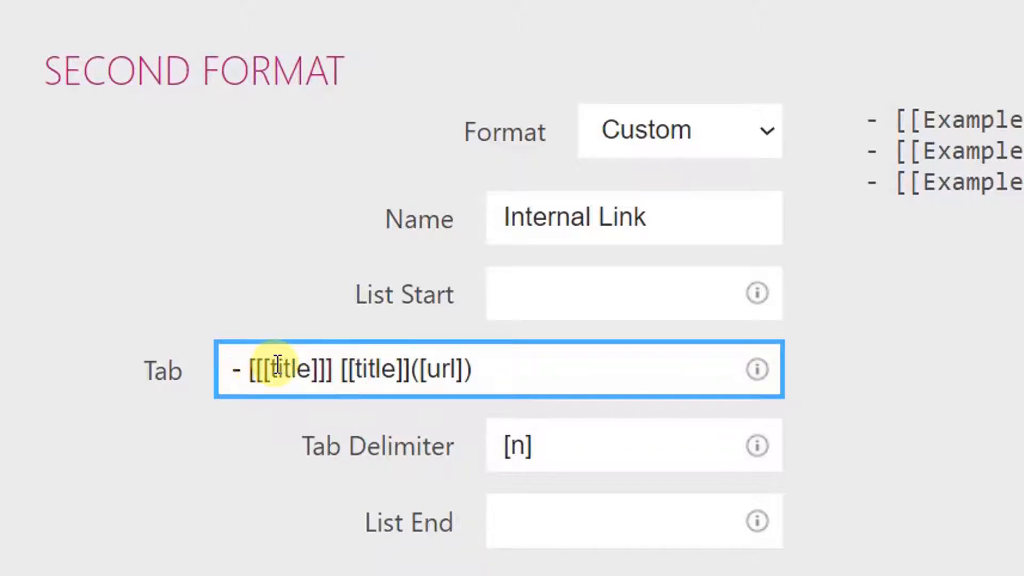
pyautogui.moveTo(241, 368); pyautogui.dragTo(321, 369)
pyautogui.click(320, 369)
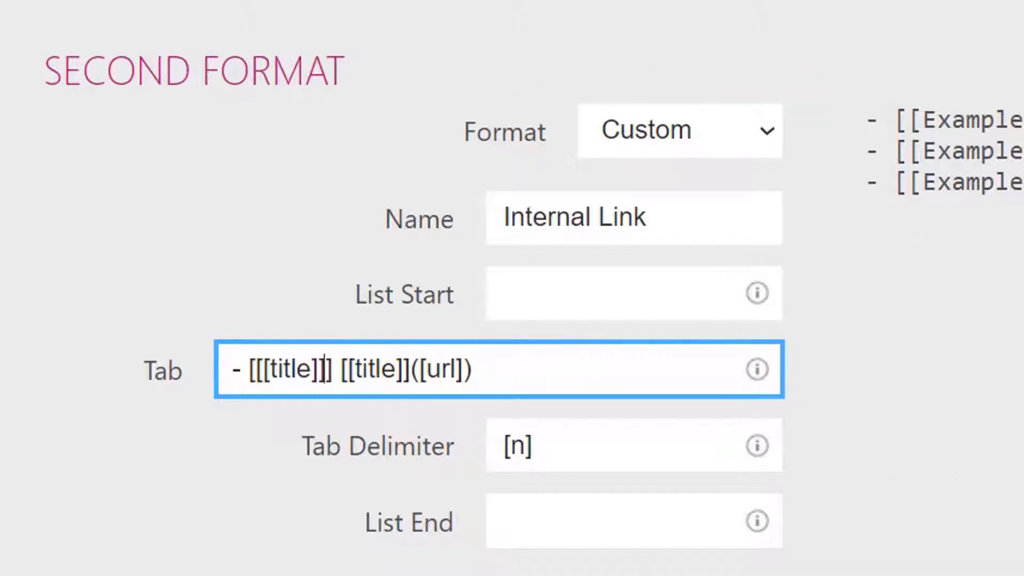
# Go to the Zettelkasten Wikipedia article and return to its beginning
pyautogui.scroll(3, 512, 288)
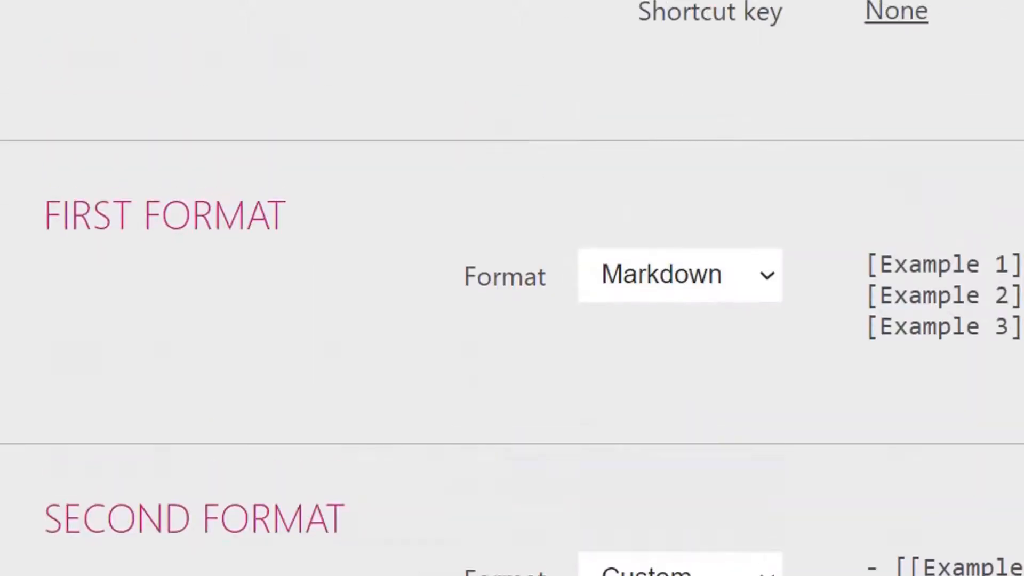
pyautogui.scroll(-2, 513, 288)
pyautogui.scroll(2, 512, 288)
pyautogui.scroll(3, 512, 288)
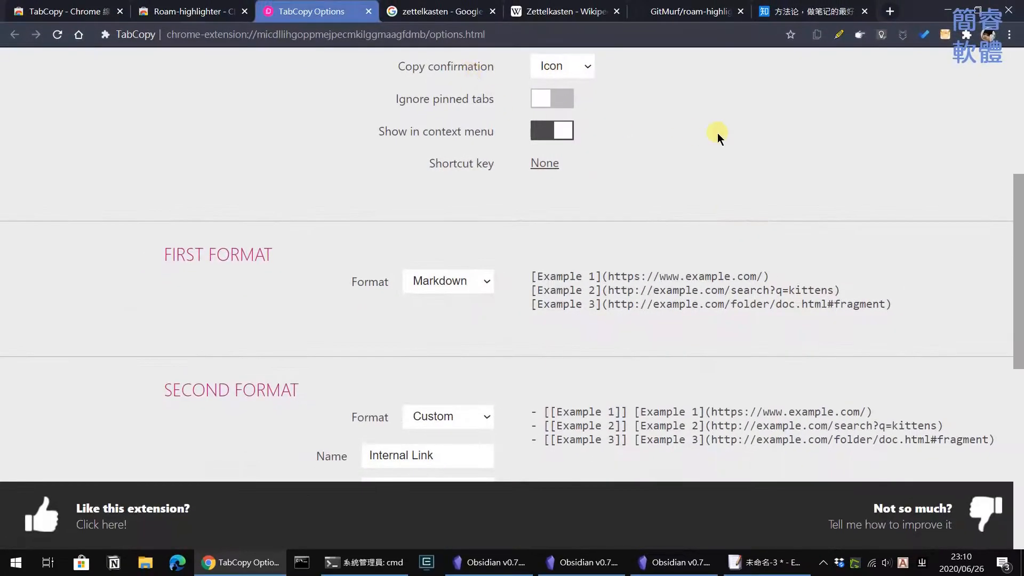
pyautogui.click(688, 11)
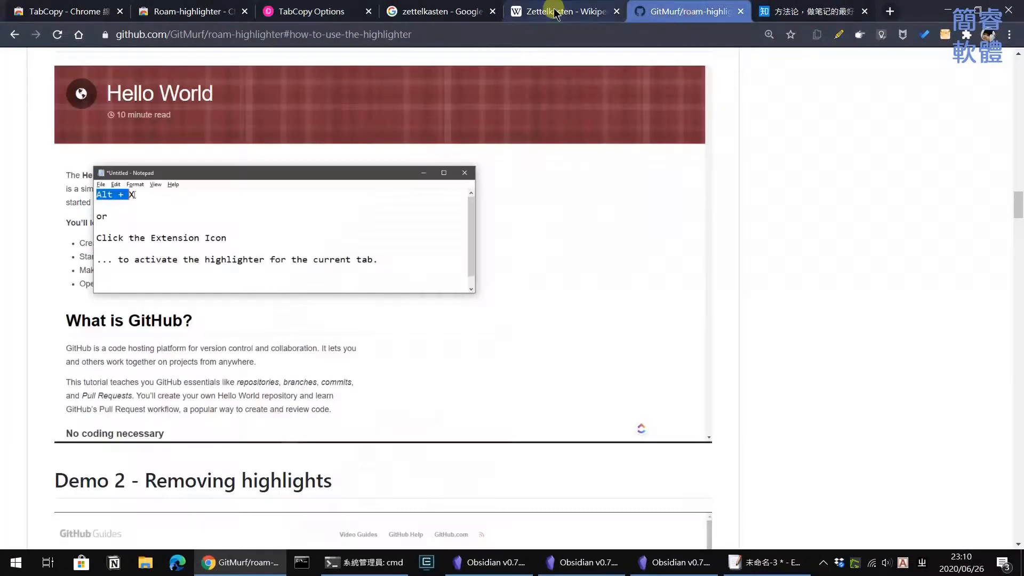
pyautogui.click(555, 13)
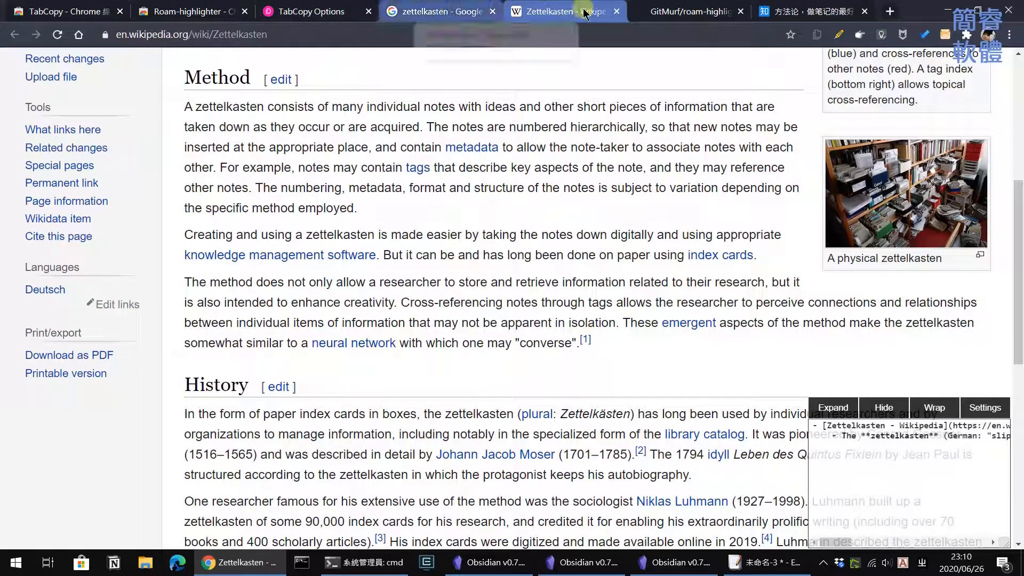
pyautogui.scroll(5, 647, 279)
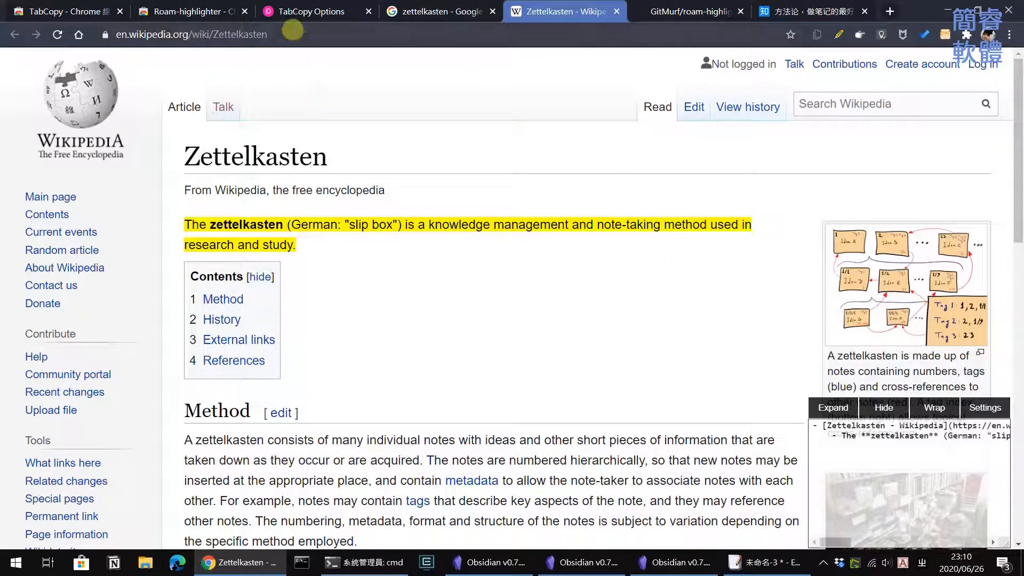
# Copy the selected Zettelkasten tab with TabCopy in the Internal Link format
pyautogui.click(817, 35)
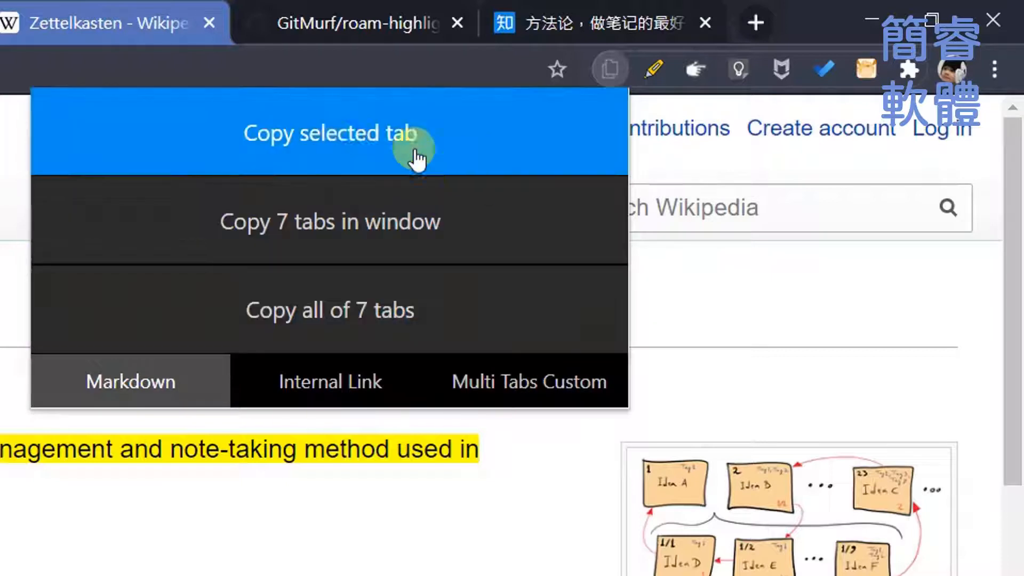
pyautogui.click(327, 395)
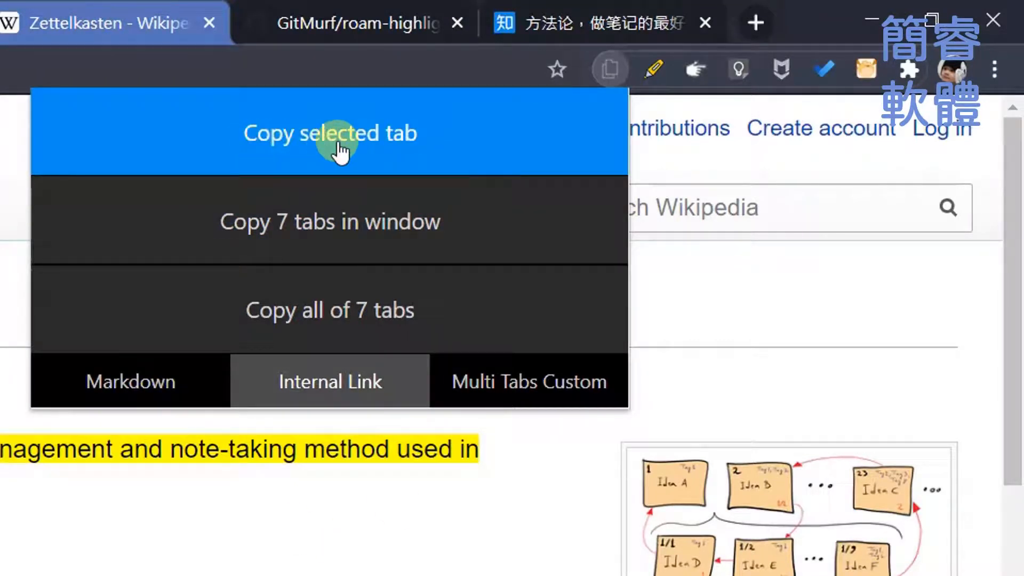
pyautogui.click(320, 153)
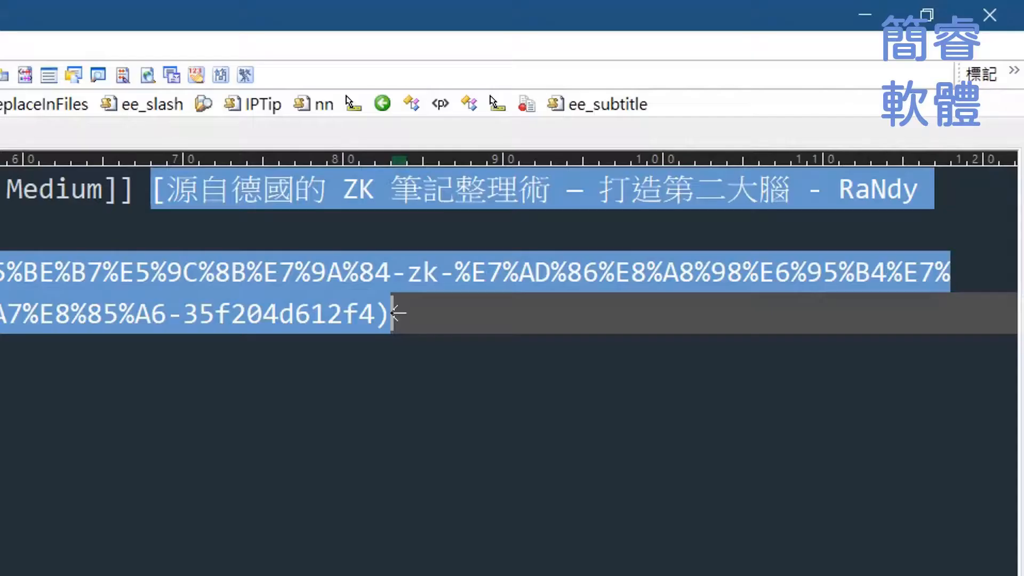
# Replace the entire text in the EmEditor document with the copied Zettelkasten Wikipedia link
pyautogui.press('End')
pyautogui.hotkey('ctrl', 'a')
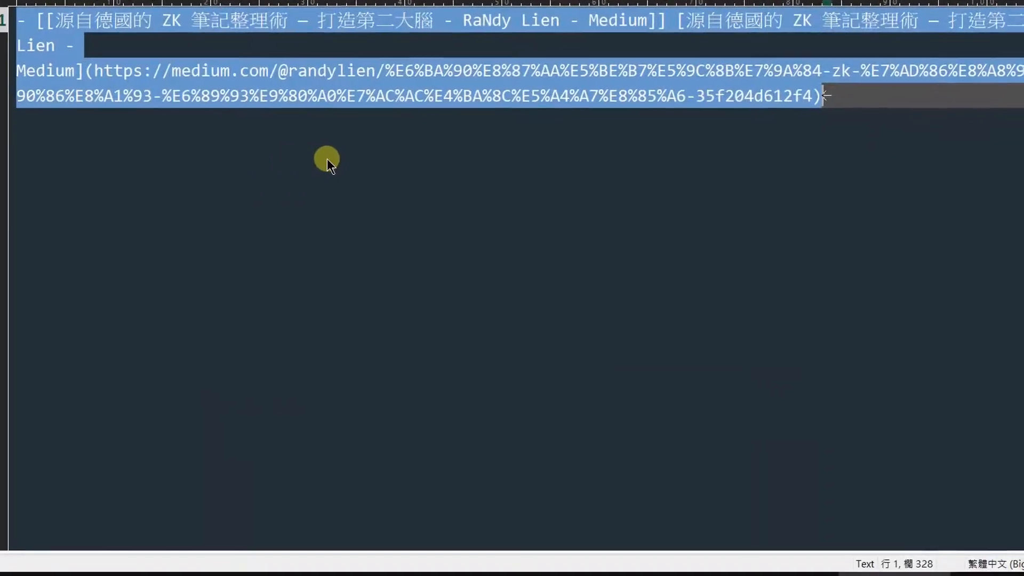
pyautogui.press('Delete')
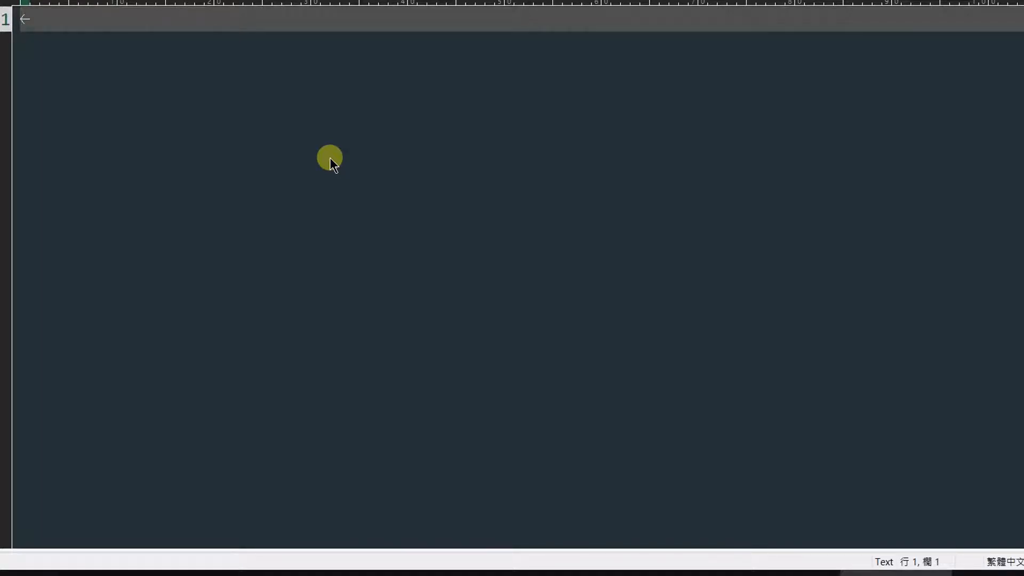
pyautogui.hotkey('ctrl', 'v')
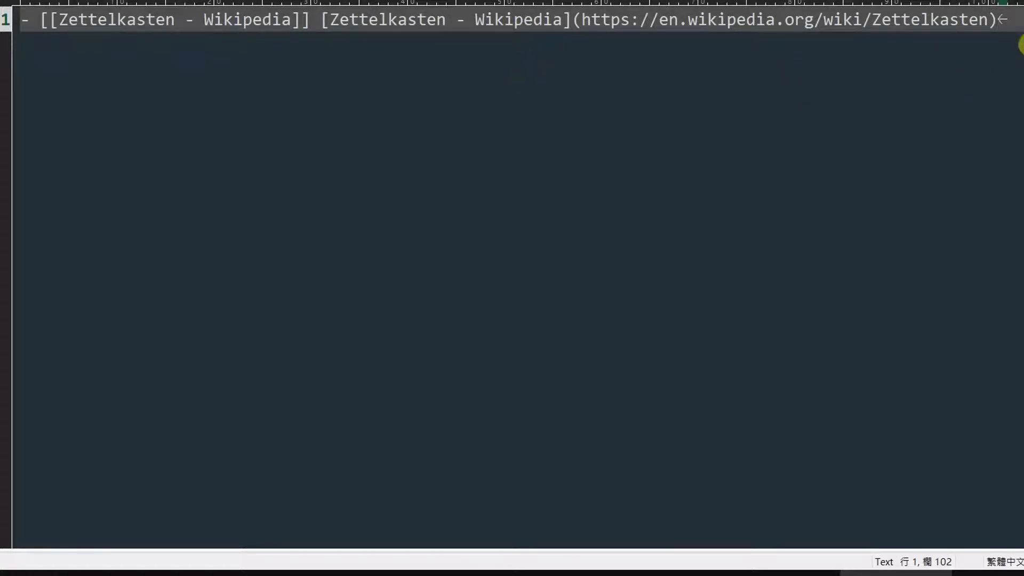
# Examine the pasted line's URL, its double-bracketed internal link and its Markdown title link
pyautogui.moveTo(998, 20); pyautogui.dragTo(959, 25)
pyautogui.click(878, 29)
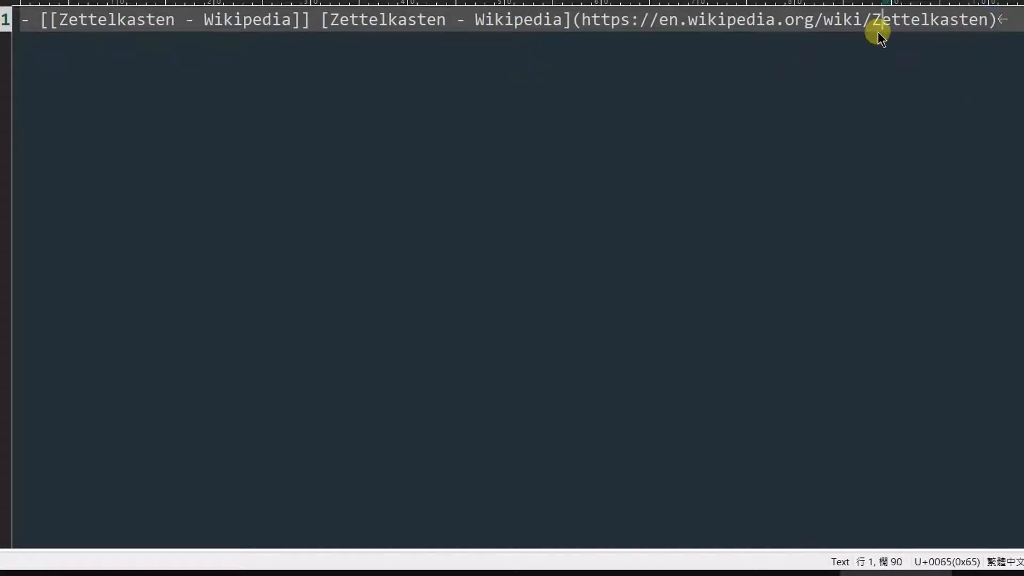
pyautogui.click(1003, 22)
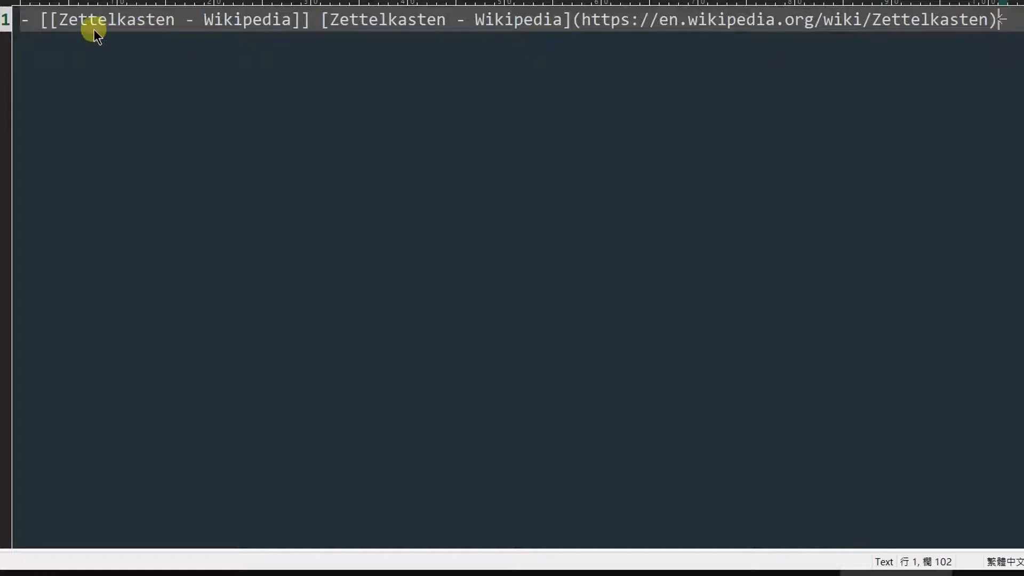
pyautogui.moveTo(55, 20); pyautogui.dragTo(298, 29)
pyautogui.click(33, 30)
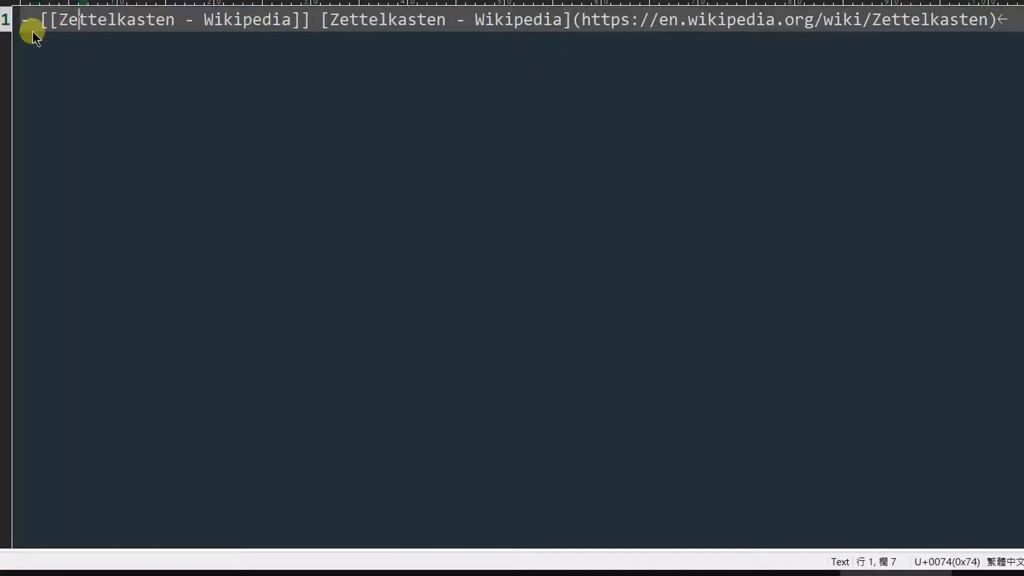
pyautogui.moveTo(40, 20); pyautogui.dragTo(1002, 23)
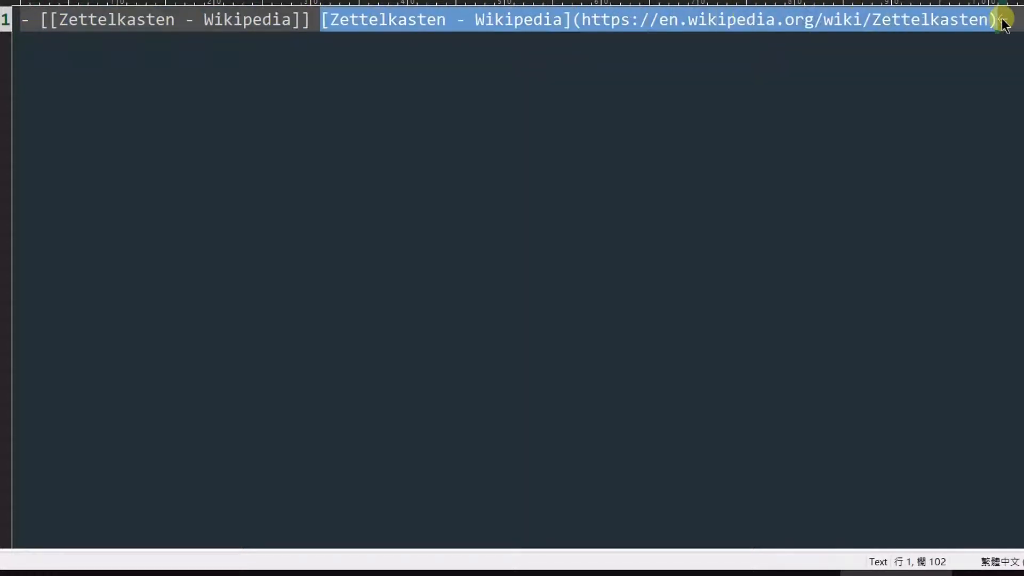
pyautogui.click(710, 21)
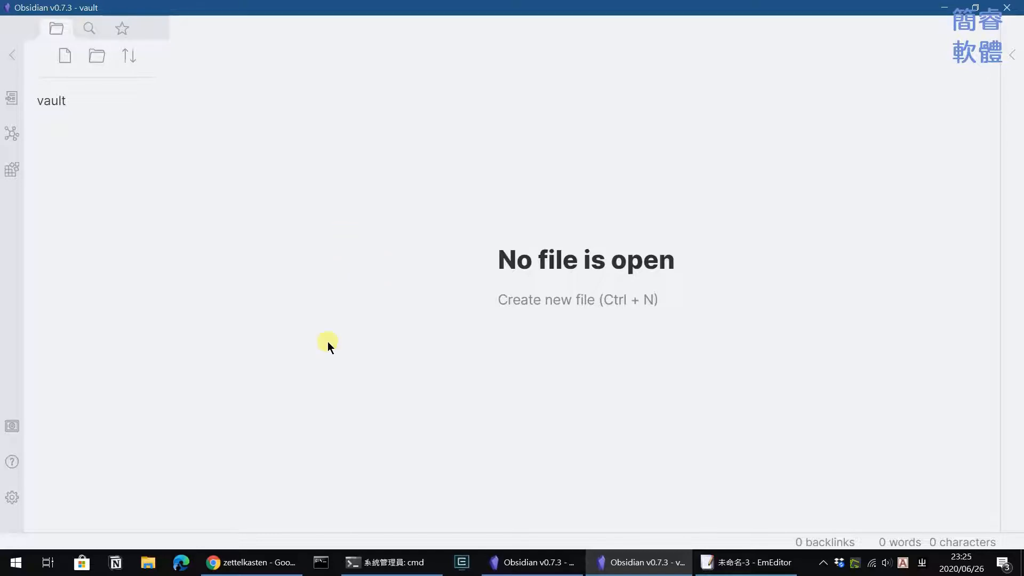
# Switch to Chrome's zettelkasten Google results and restrict them to all Chinese pages (搜尋所有中文網頁)
pyautogui.click(255, 561)
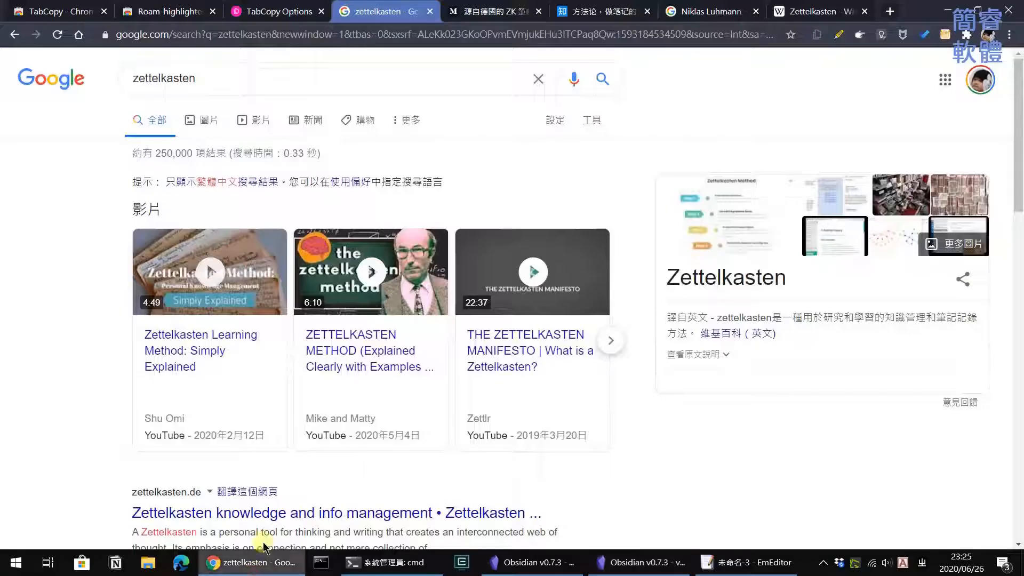
pyautogui.click(202, 79)
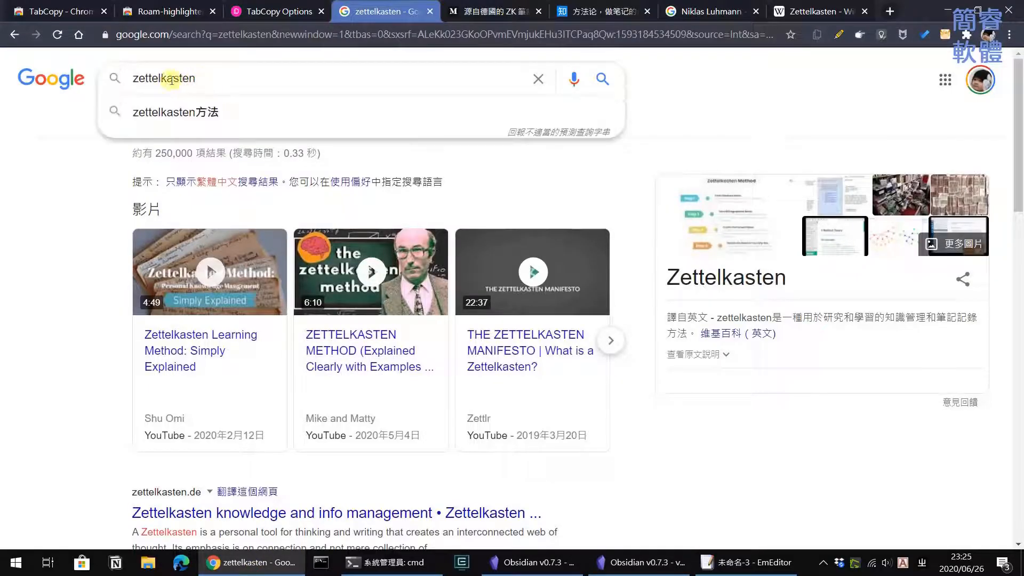
pyautogui.click(140, 78)
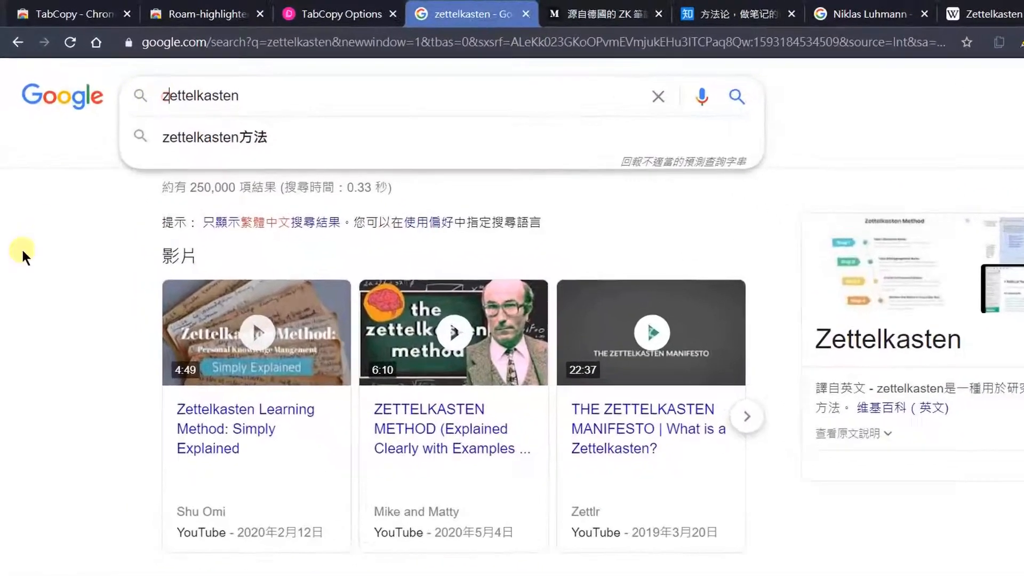
pyautogui.click(78, 357)
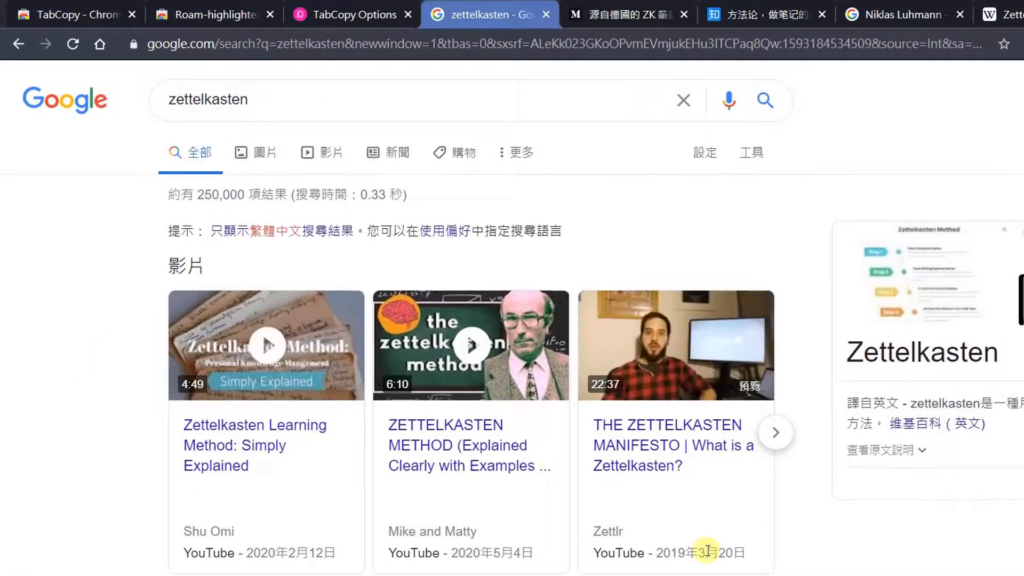
pyautogui.scroll(-8, 707, 550)
pyautogui.scroll(8, 708, 550)
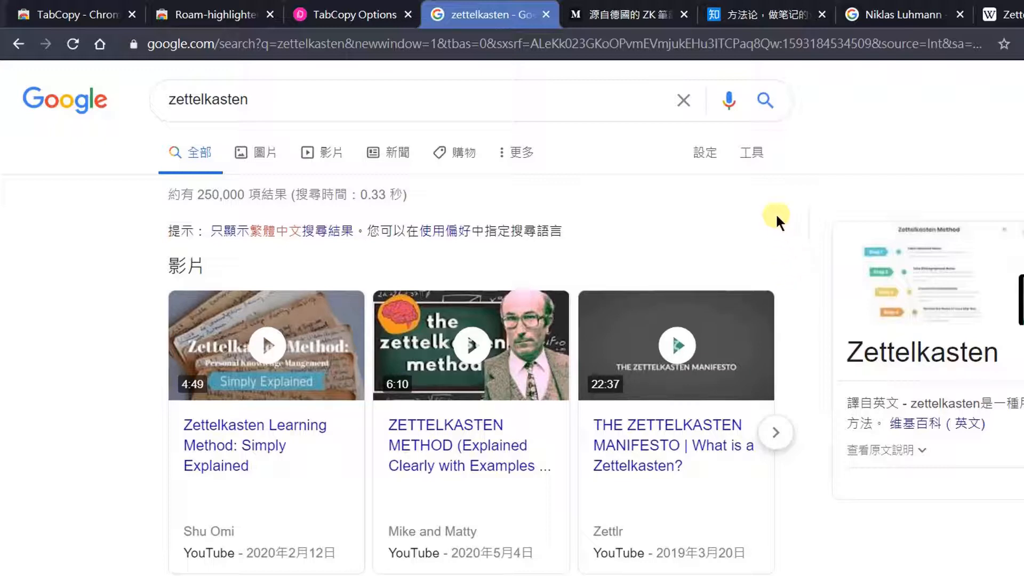
pyautogui.click(755, 156)
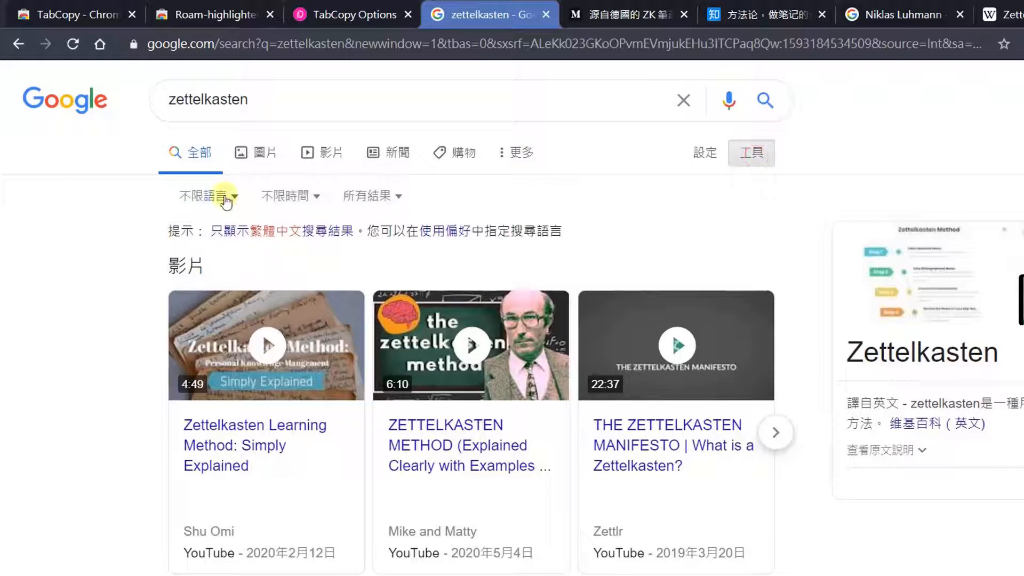
pyautogui.click(224, 196)
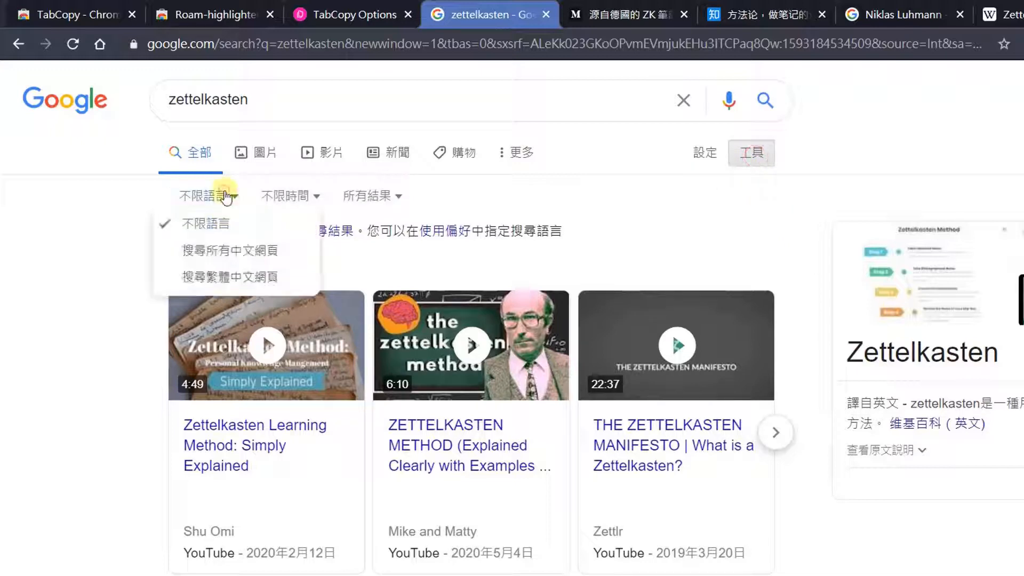
pyautogui.click(191, 252)
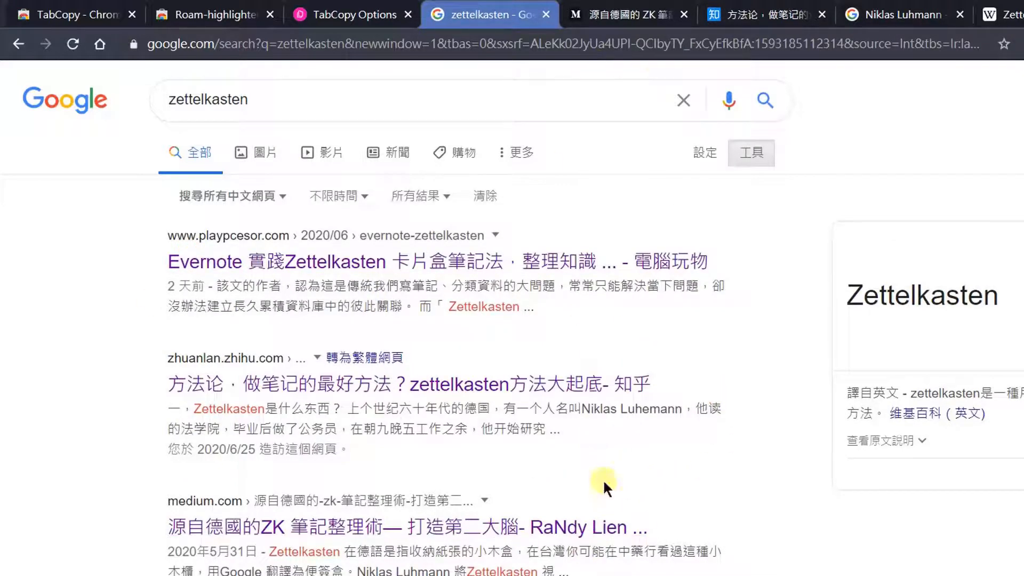
# Go to the Medium article's 什麼是 ZK 筆記整理術 section and reload the page to clear its existing highlight
pyautogui.click(605, 16)
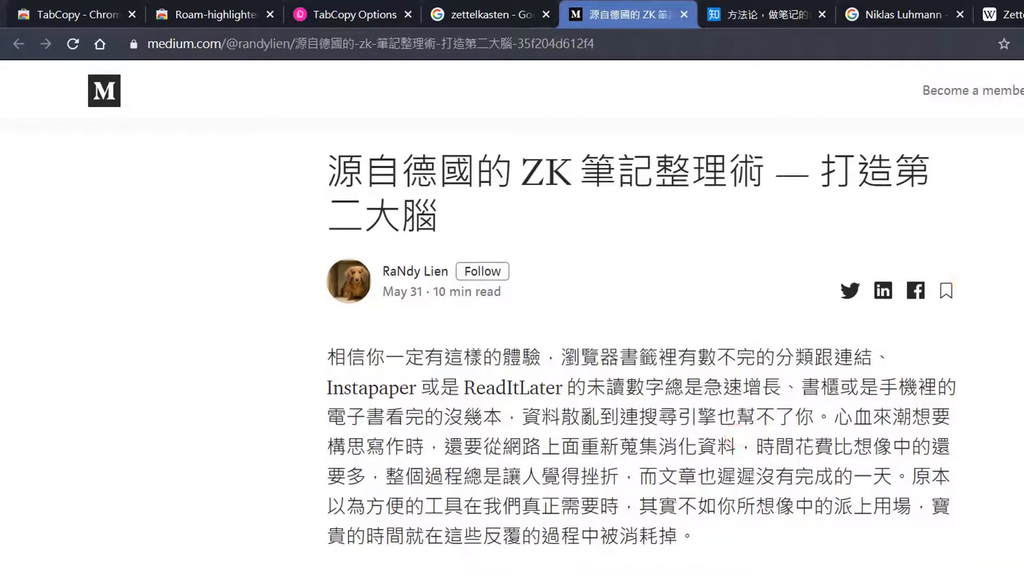
pyautogui.scroll(-6, 715, 471)
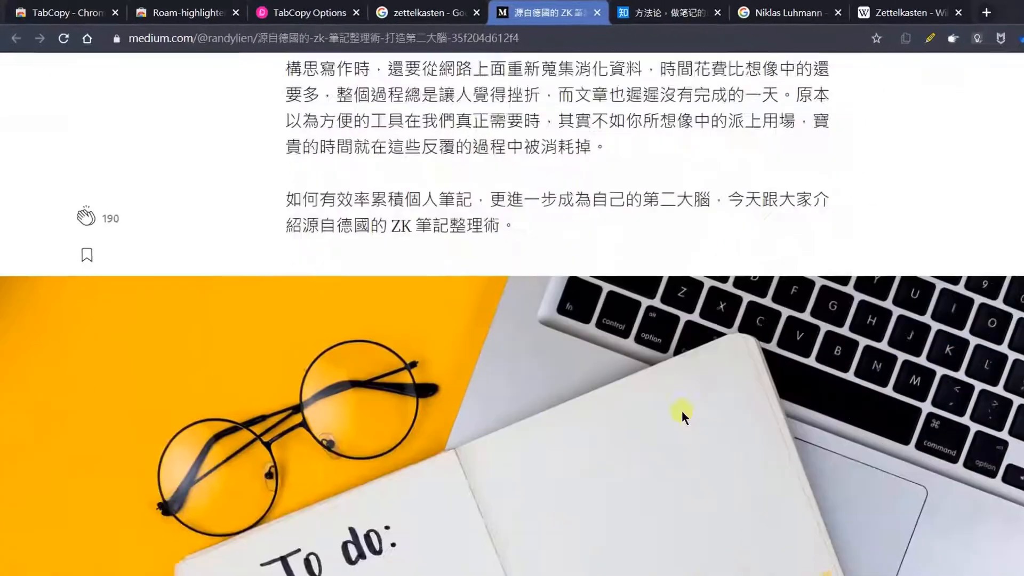
pyautogui.scroll(-10, 615, 370)
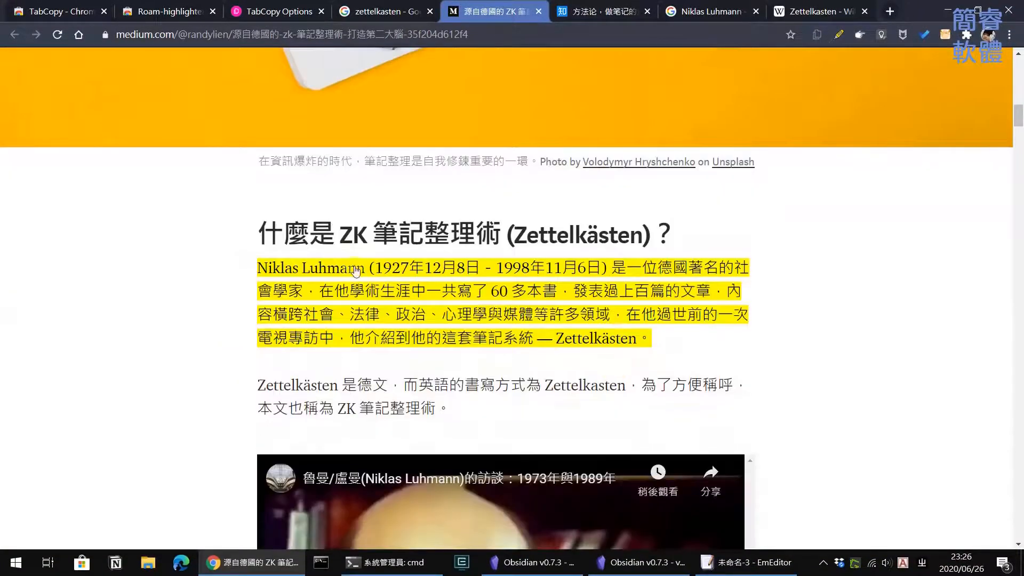
pyautogui.click(356, 271)
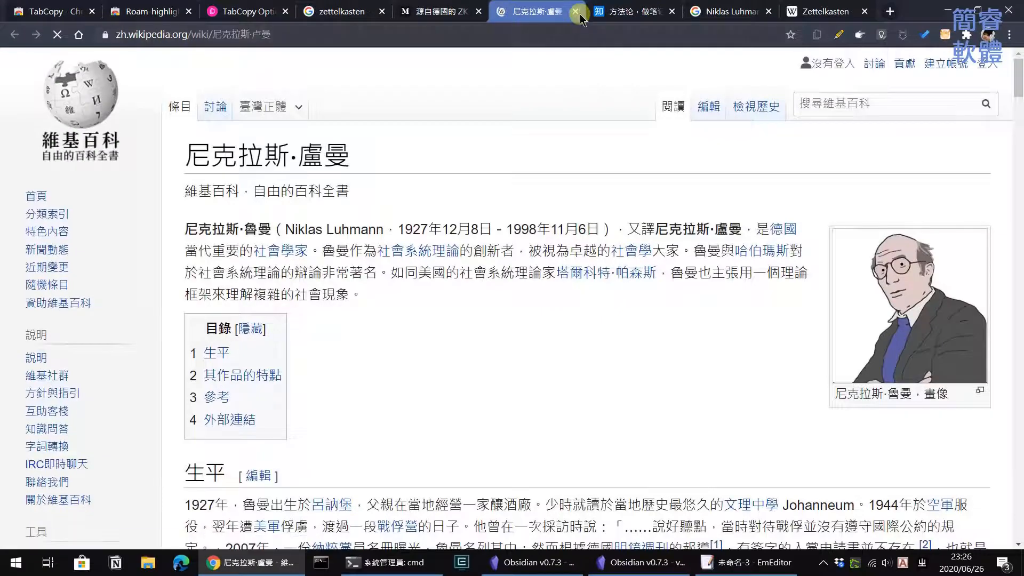
pyautogui.click(580, 14)
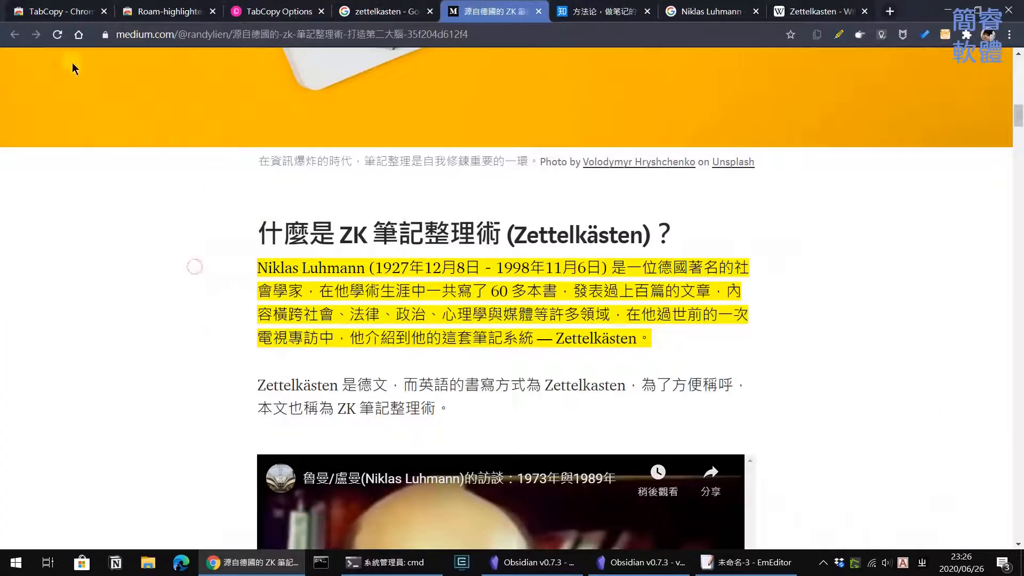
pyautogui.click(57, 34)
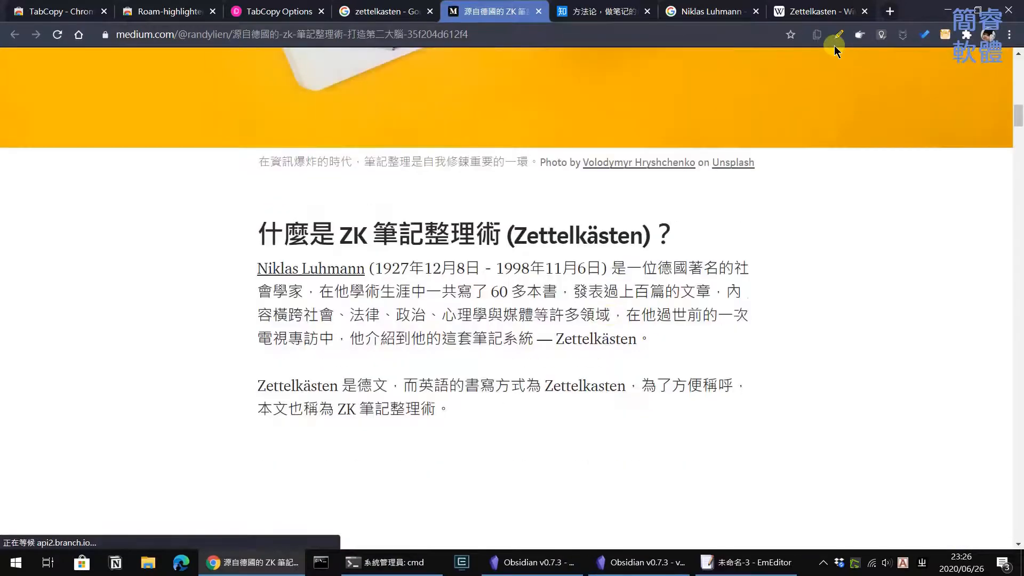
# Activate Roam-highlighter and highlight the Niklas Luhmann paragraph directly under the 什麼是 ZK 筆記整理術 heading
pyautogui.scroll(-1, 812, 287)
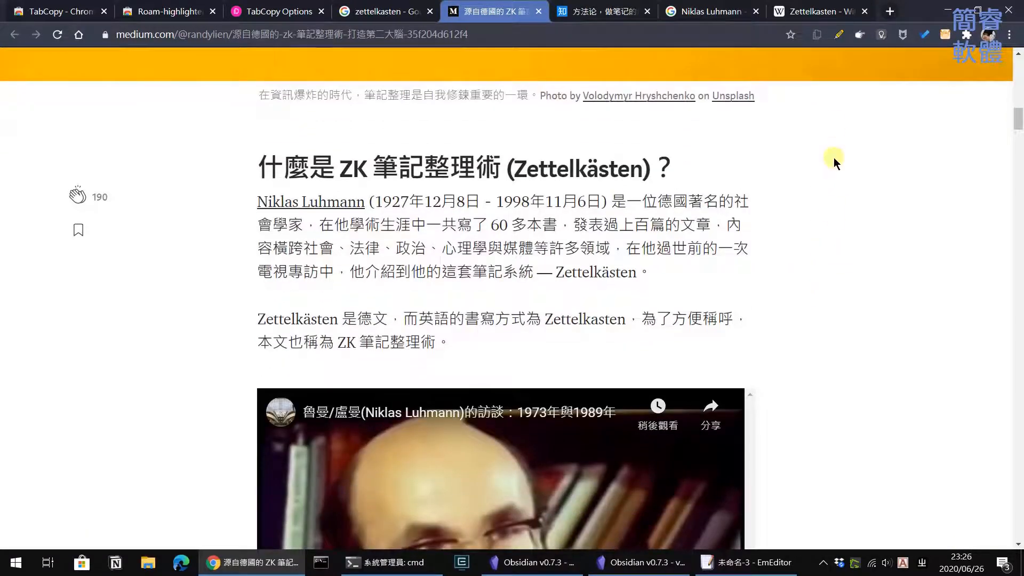
pyautogui.click(842, 35)
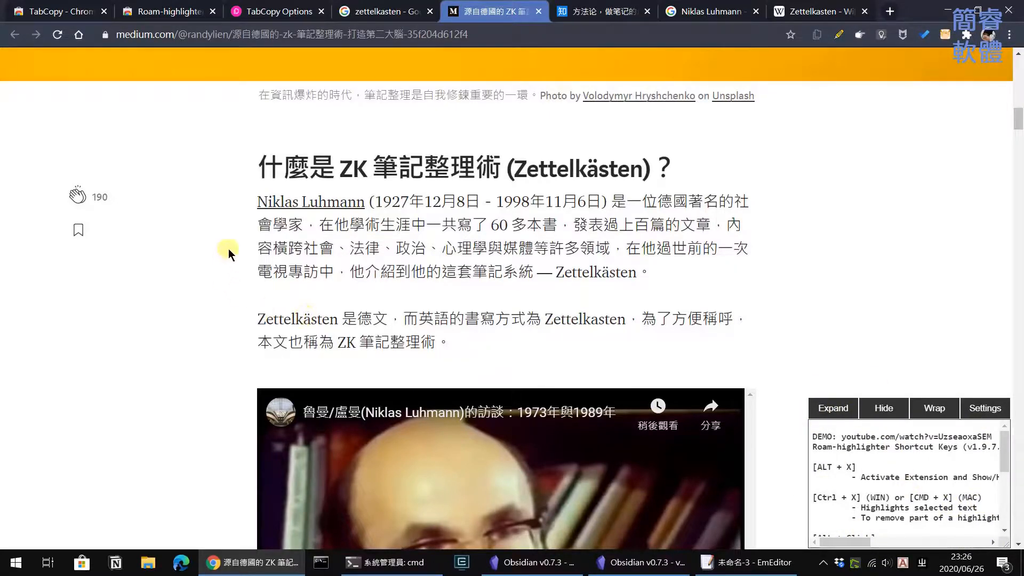
pyautogui.moveTo(244, 196); pyautogui.dragTo(650, 273)
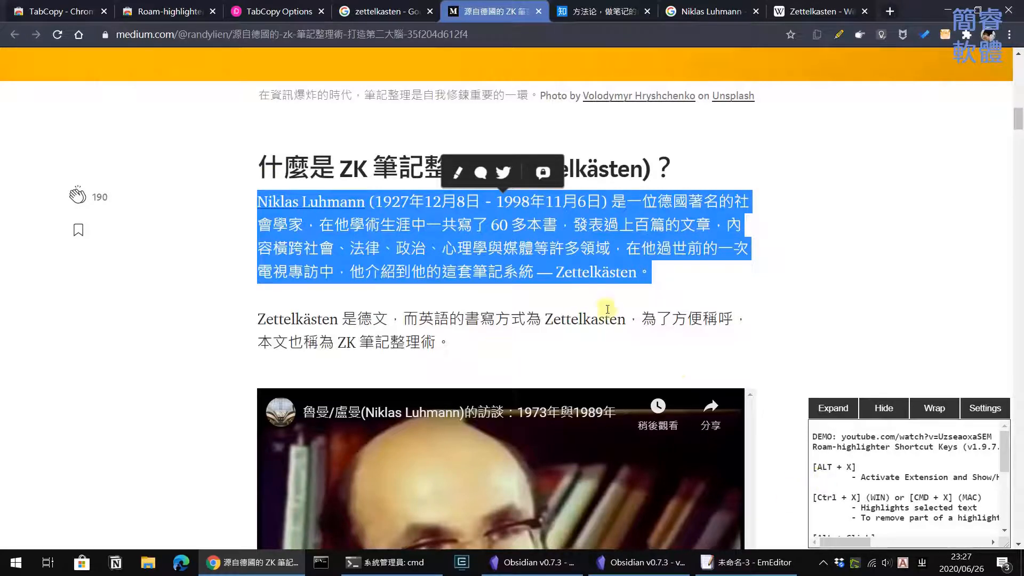
pyautogui.hotkey('ctrl', 'x')
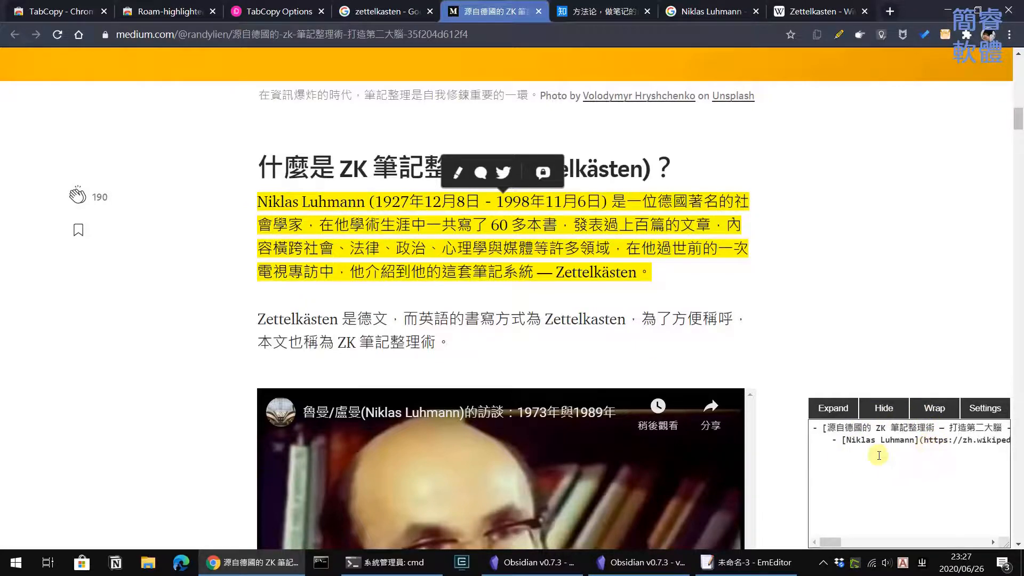
# Highlight the paragraph below the card-cabinet photo that explains the German meaning of Zettelkasten
pyautogui.scroll(-12, 754, 267)
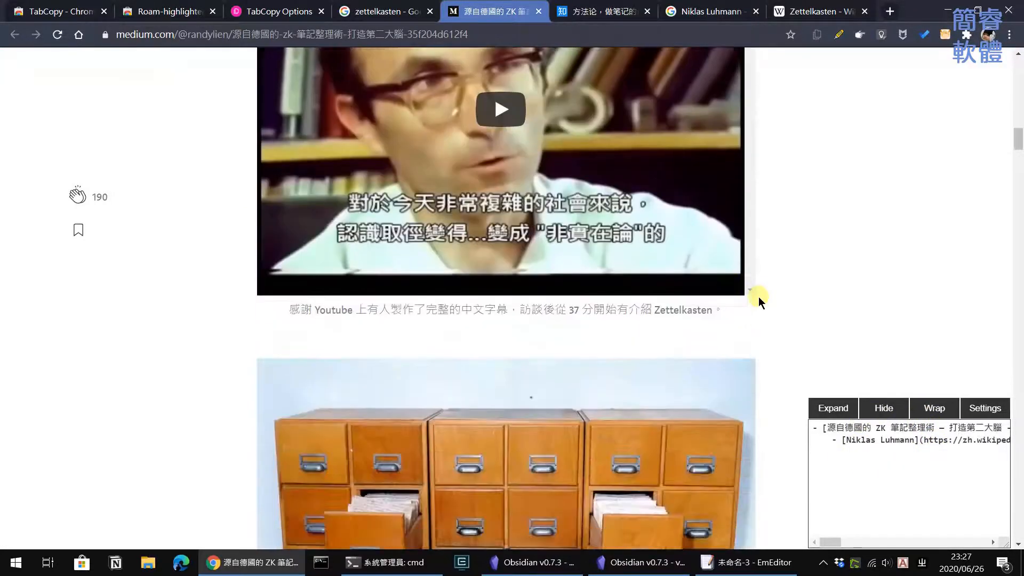
pyautogui.scroll(-4, 760, 302)
pyautogui.scroll(-3, 758, 296)
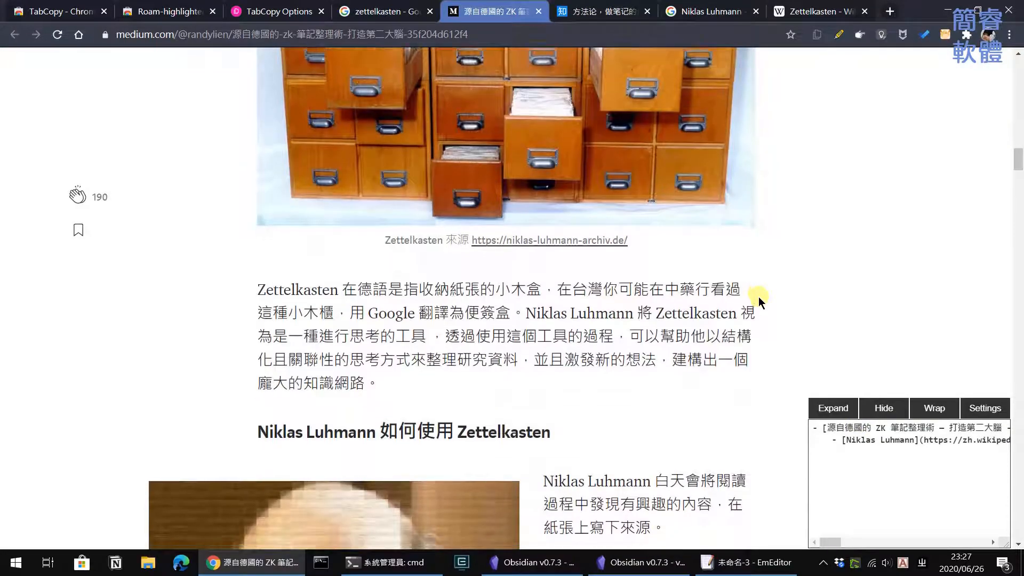
pyautogui.scroll(-3, 758, 297)
pyautogui.scroll(4, 759, 296)
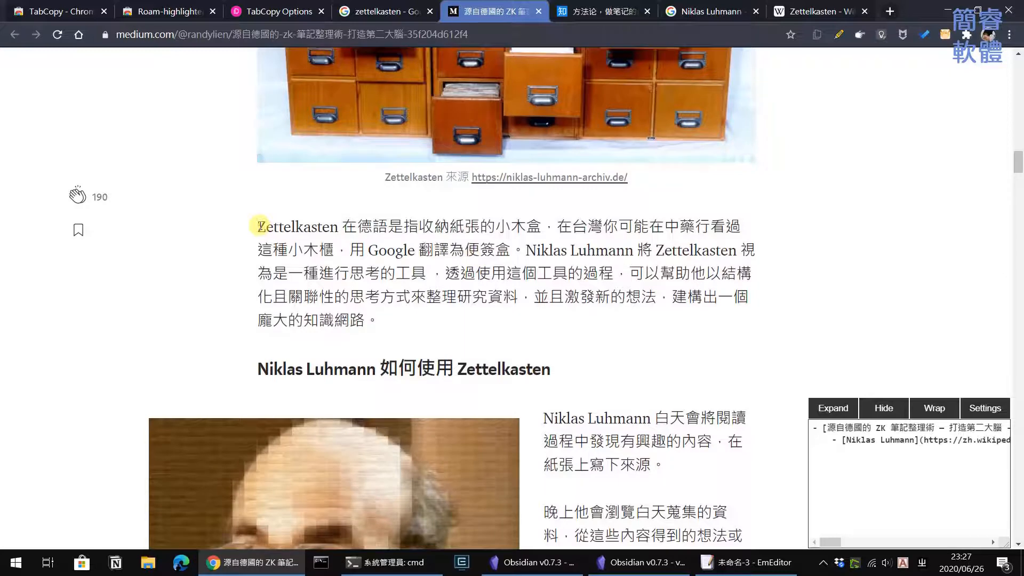
pyautogui.moveTo(258, 226); pyautogui.dragTo(400, 334)
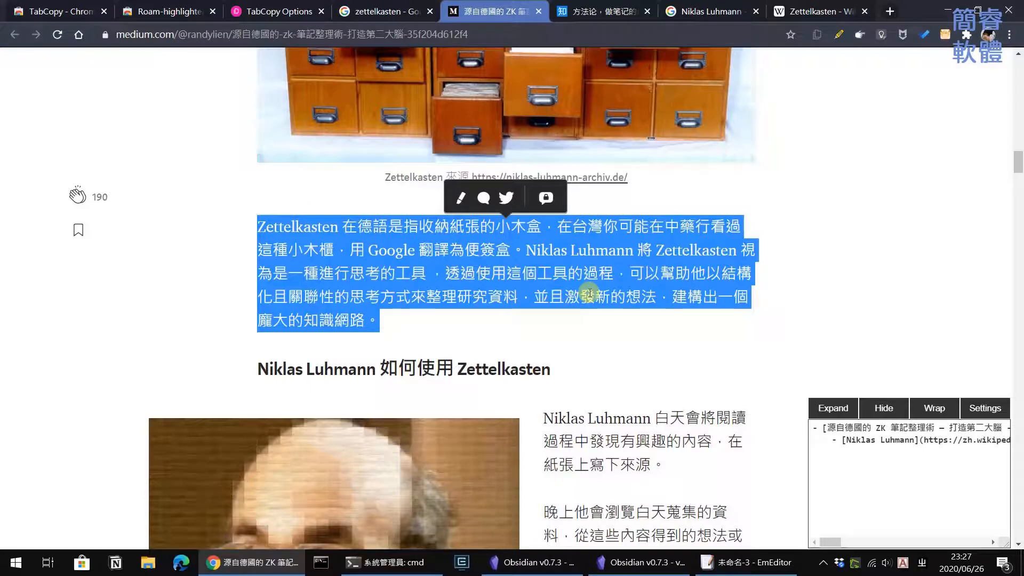
pyautogui.hotkey('ctrl', 'x')
# Highlight the introductory sentence and the three numbered note types under the Zettelkasten 記事的類型 heading
pyautogui.scroll(-15, 712, 282)
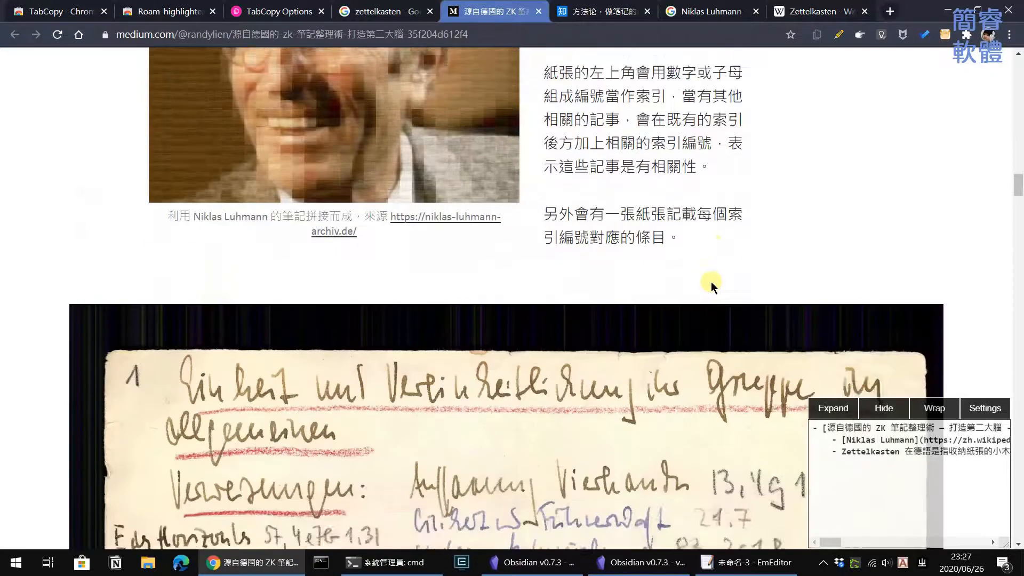
pyautogui.scroll(-8, 713, 283)
pyautogui.scroll(-5, 675, 357)
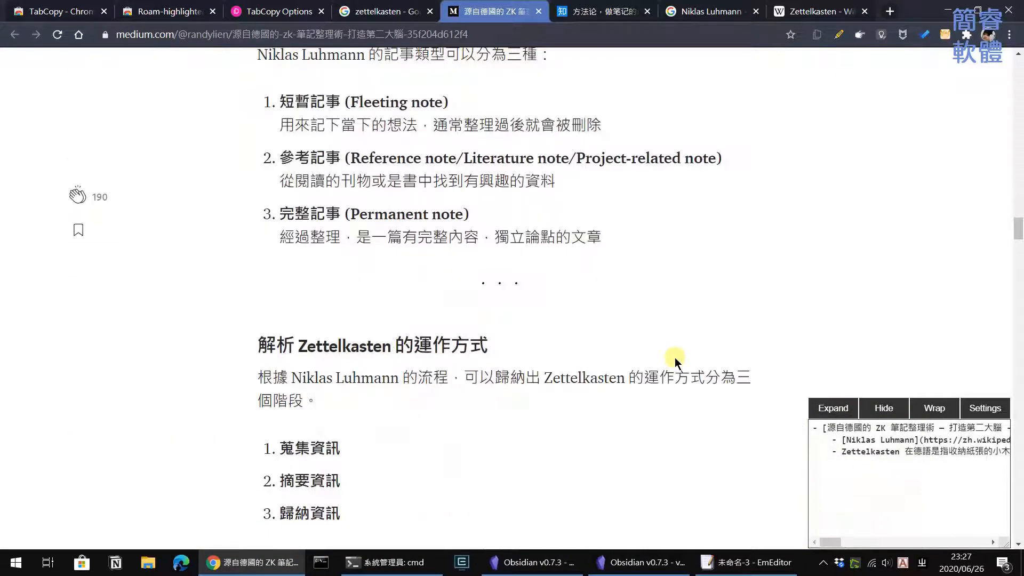
pyautogui.scroll(5, 675, 358)
pyautogui.scroll(-2, 674, 358)
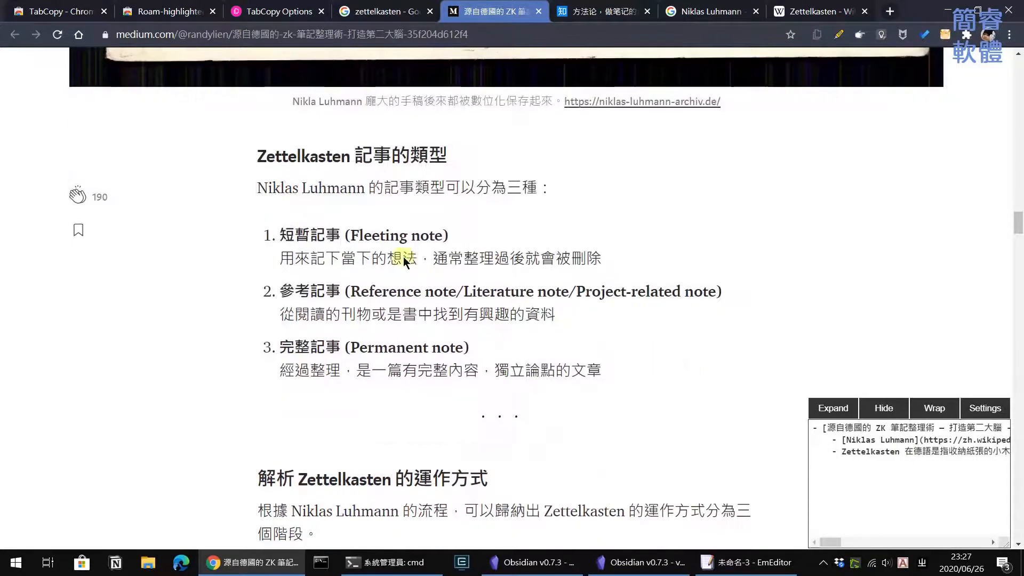
pyautogui.moveTo(258, 188); pyautogui.dragTo(604, 379)
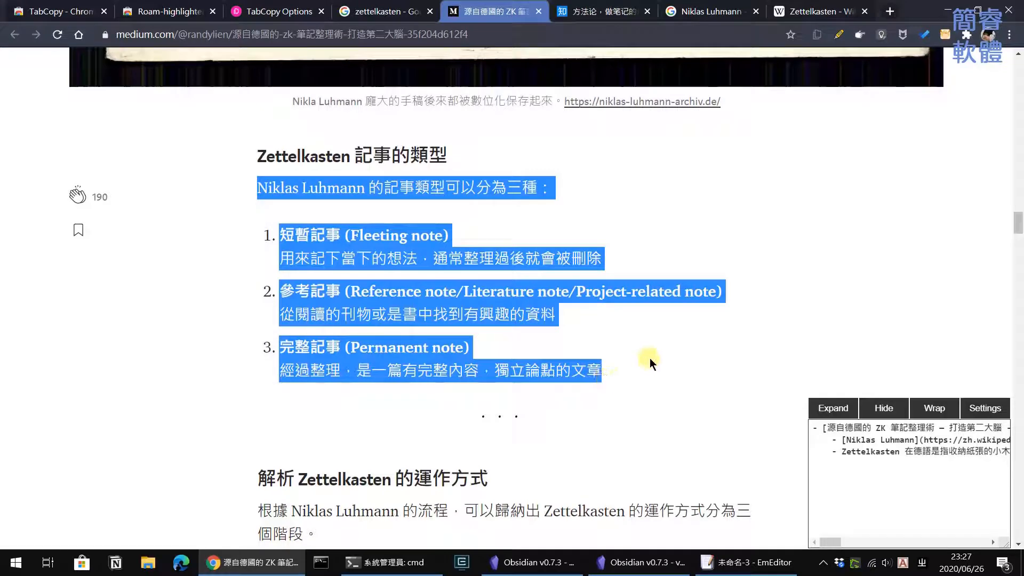
pyautogui.hotkey('ctrl', 'x')
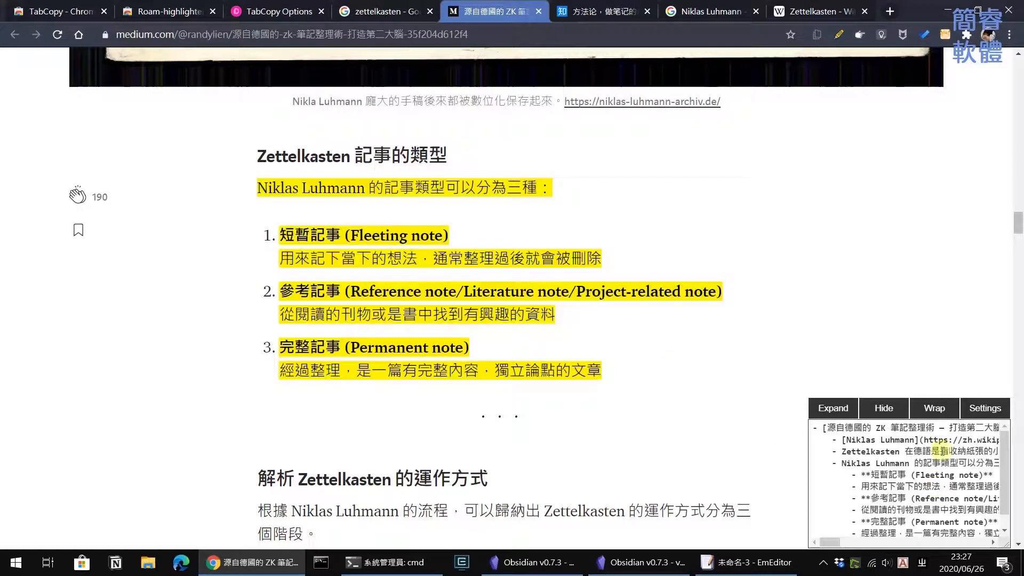
# Switch to the empty Obsidian vault, create a new note, and paste the Medium article highlights into it
pyautogui.scroll(-1, 933, 469)
pyautogui.scroll(1, 944, 484)
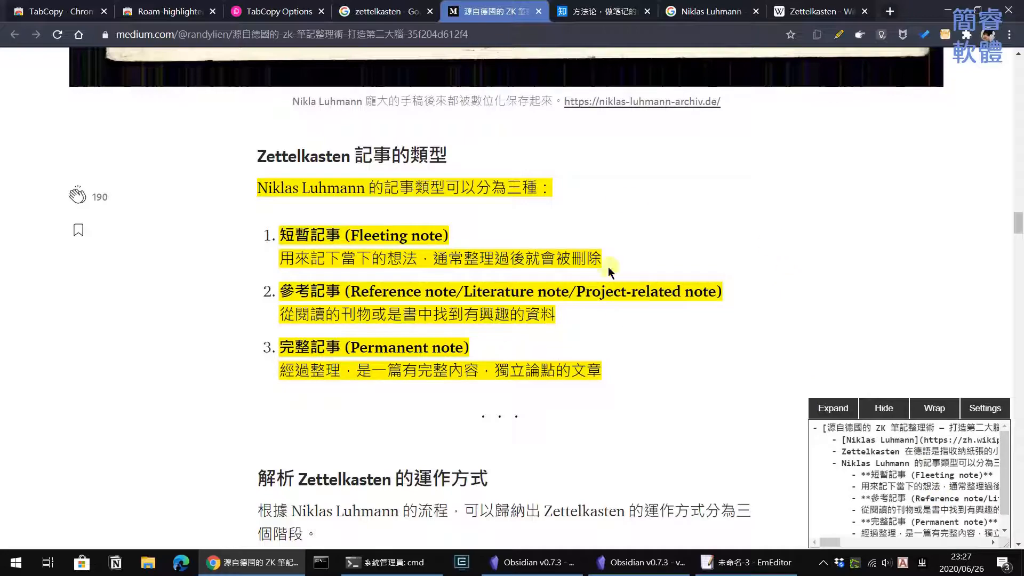
pyautogui.scroll(15, 610, 272)
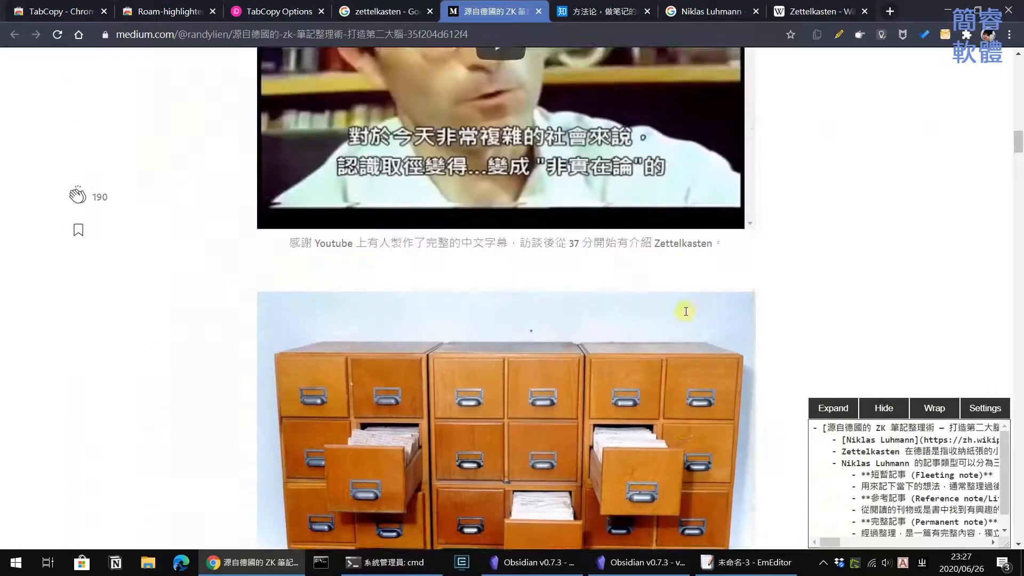
pyautogui.scroll(15, 686, 312)
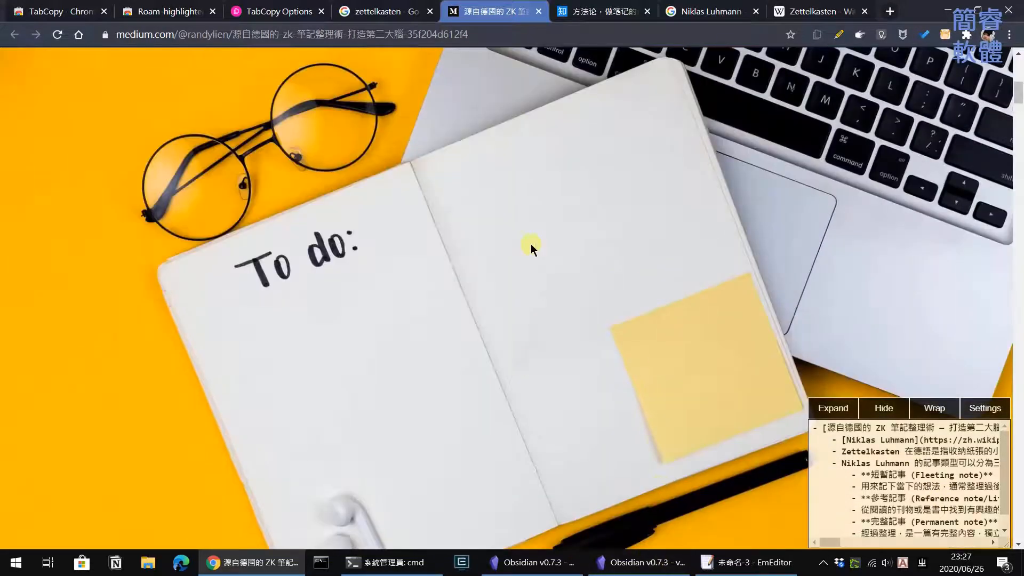
pyautogui.click(643, 563)
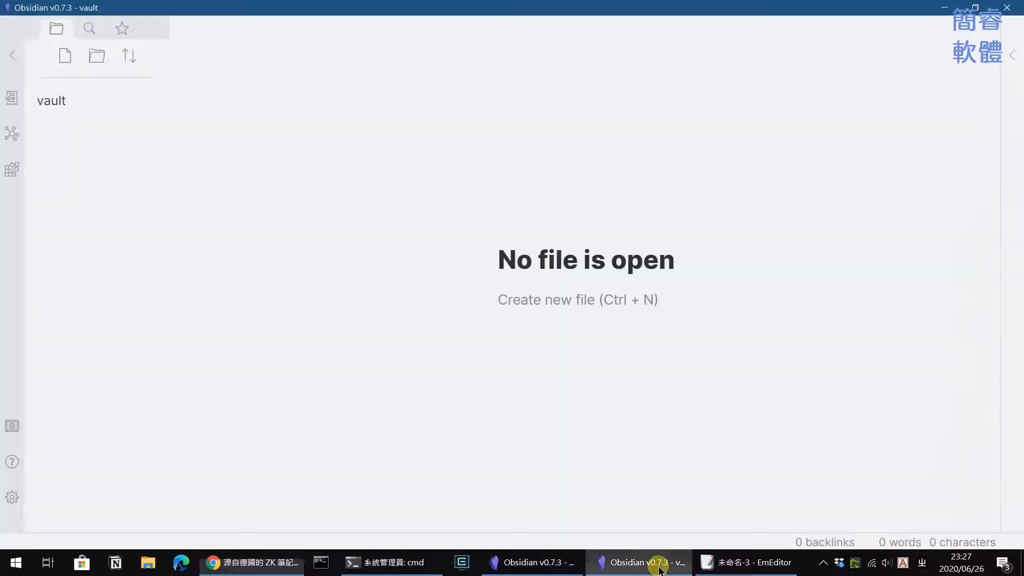
pyautogui.click(65, 55)
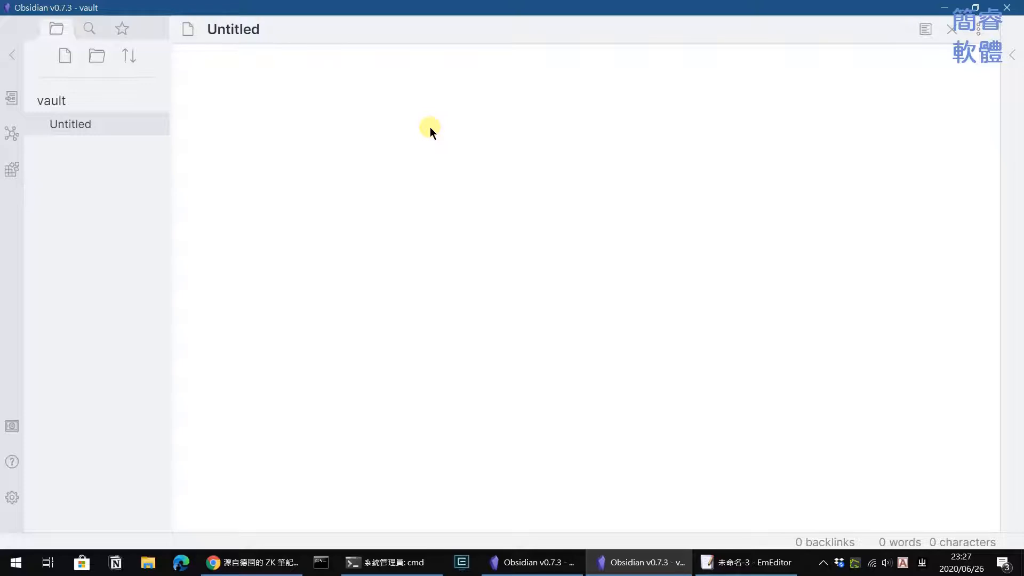
pyautogui.hotkey('ctrl', 'v')
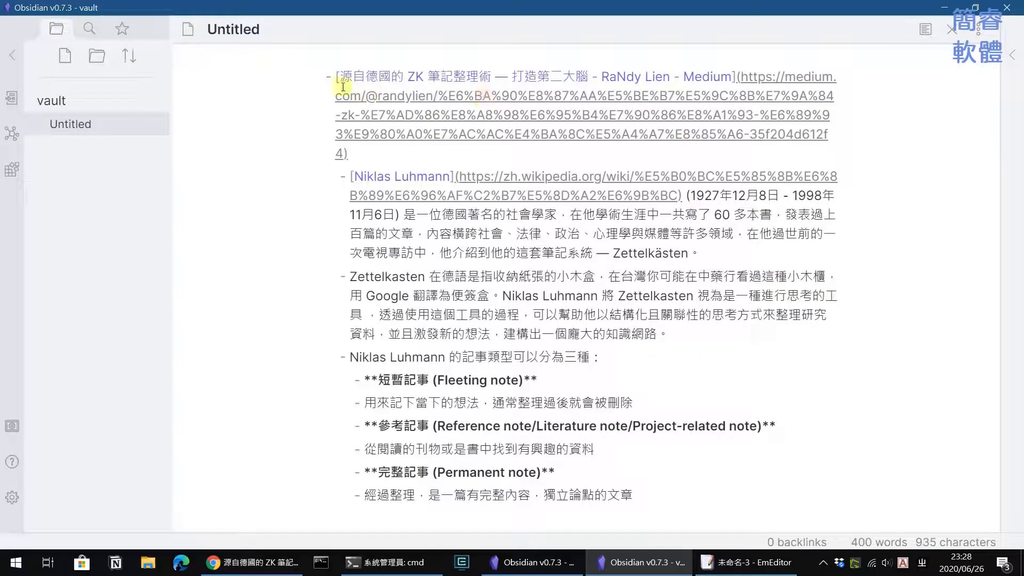
pyautogui.moveTo(333, 75); pyautogui.dragTo(737, 78)
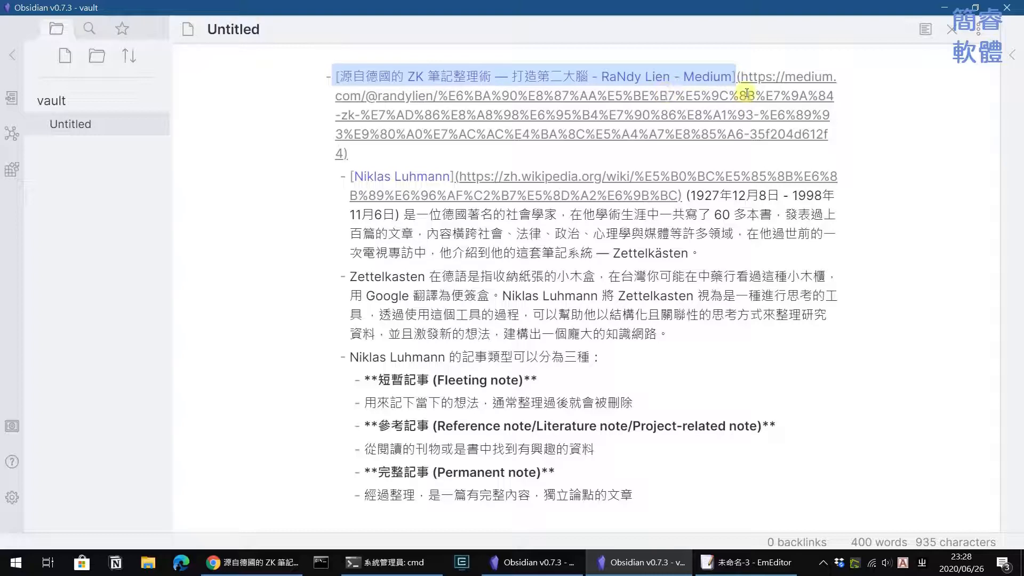
pyautogui.click(739, 77)
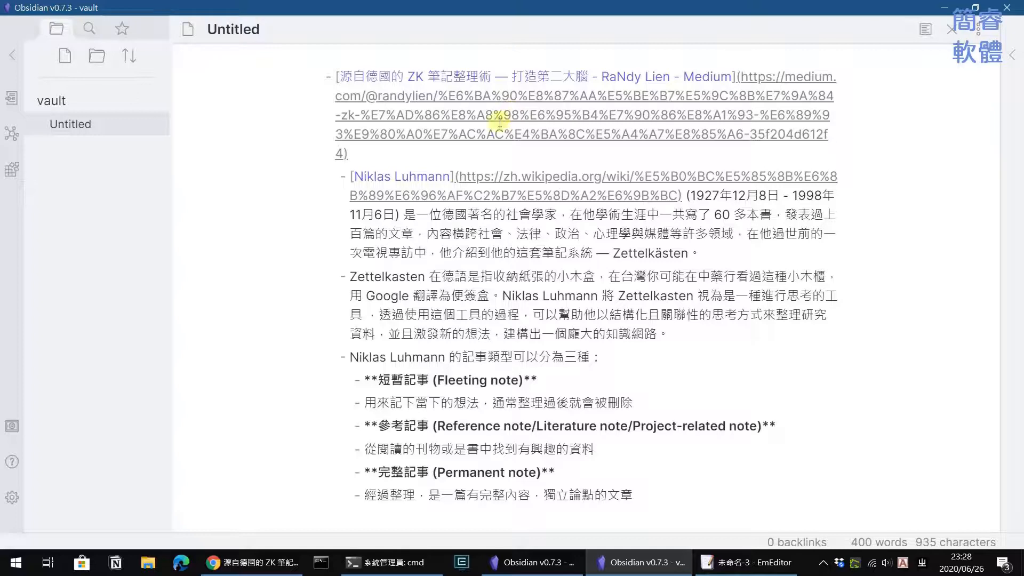
pyautogui.click(363, 233)
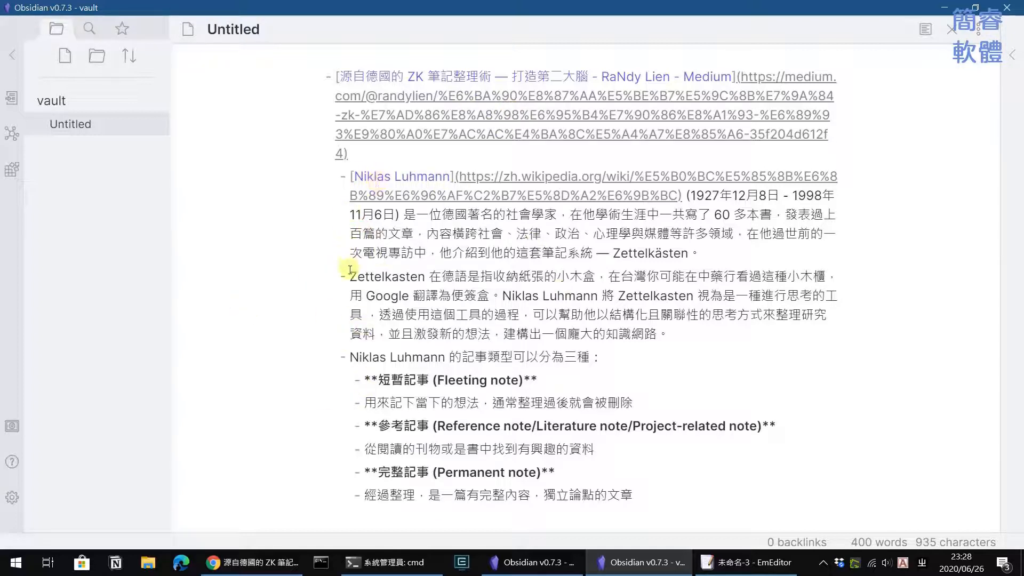
pyautogui.click(354, 448)
# Rename the untitled note as Zettelkasten
pyautogui.moveTo(290, 31); pyautogui.dragTo(164, 15)
pyautogui.press('BackSpace')
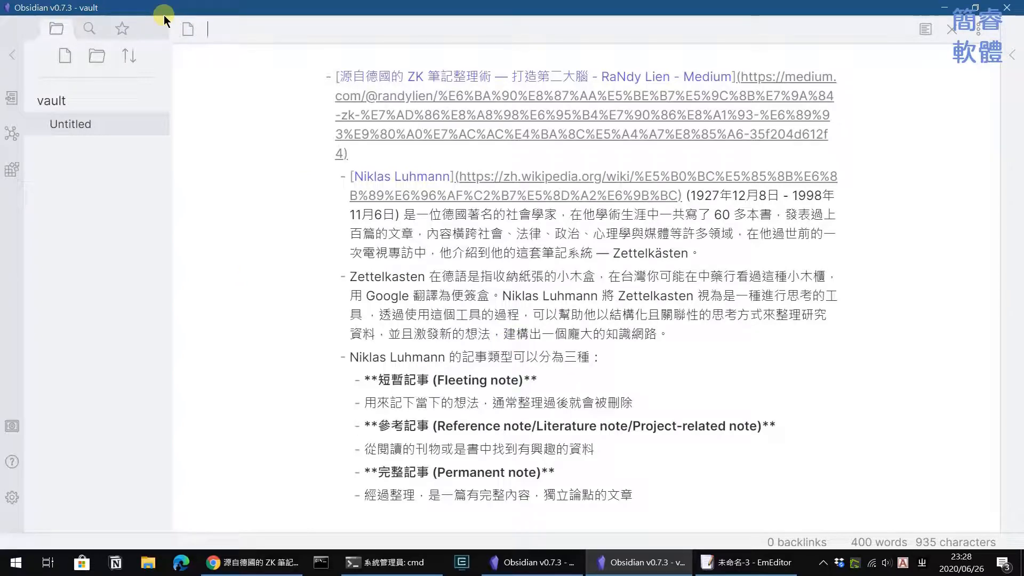
pyautogui.write('Zettelkasten')
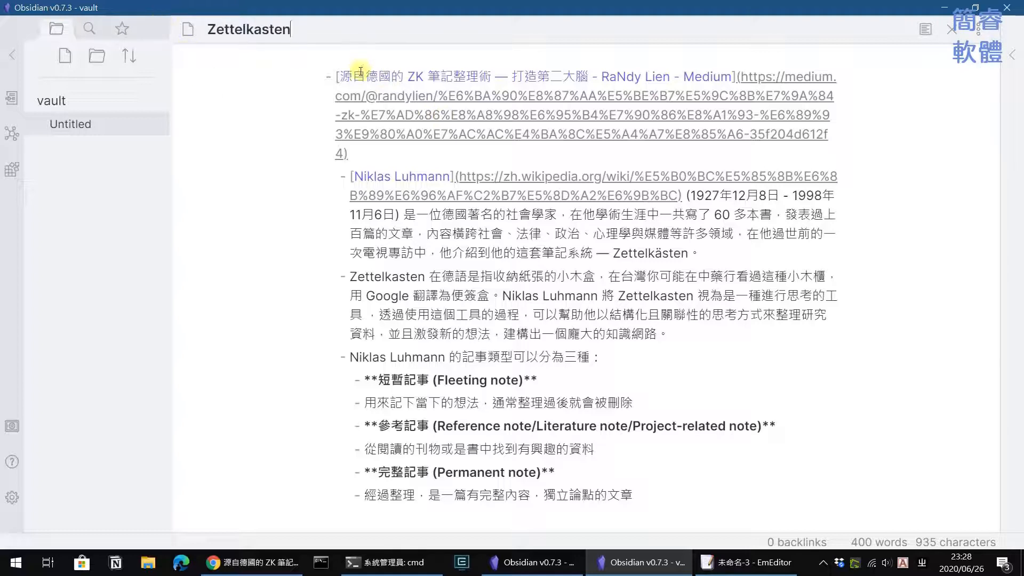
pyautogui.press('Return')
# Insert the level-one Markdown heading "# 什麼是Zettelkasten?" above the Medium article link
pyautogui.press('Return')
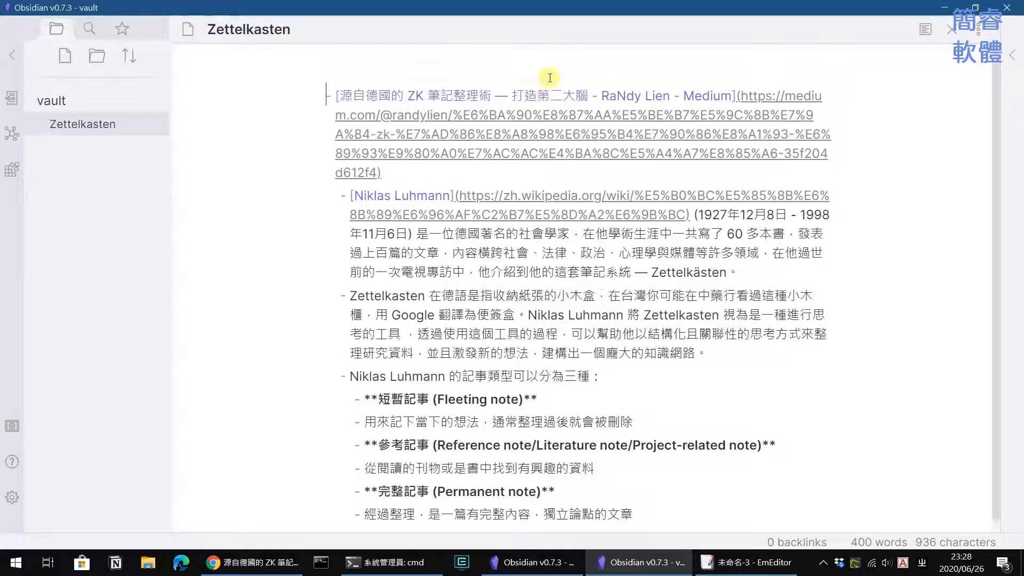
pyautogui.write('# ')
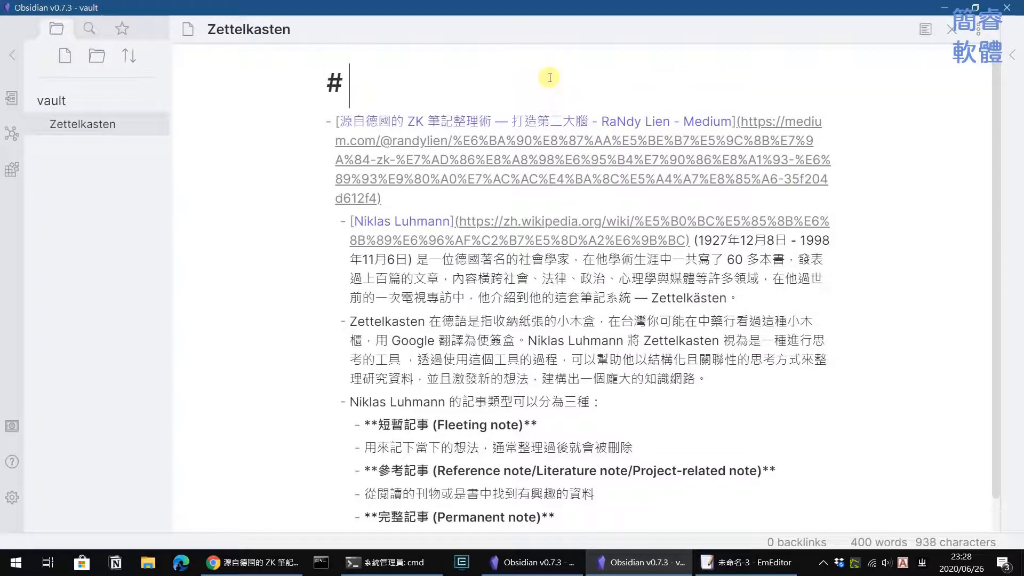
pyautogui.write('什麼是')
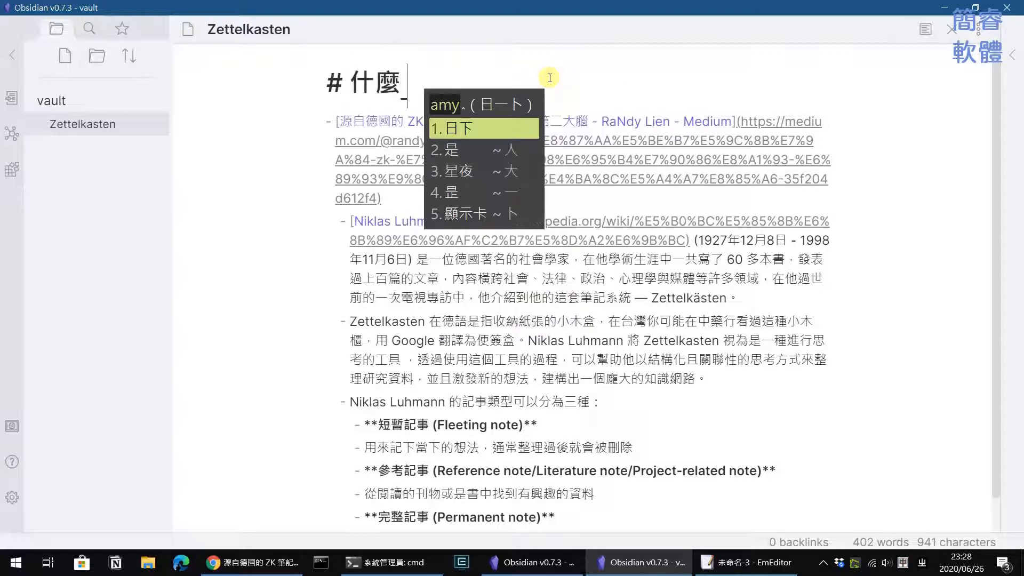
pyautogui.press('shift')
pyautogui.write('Z')
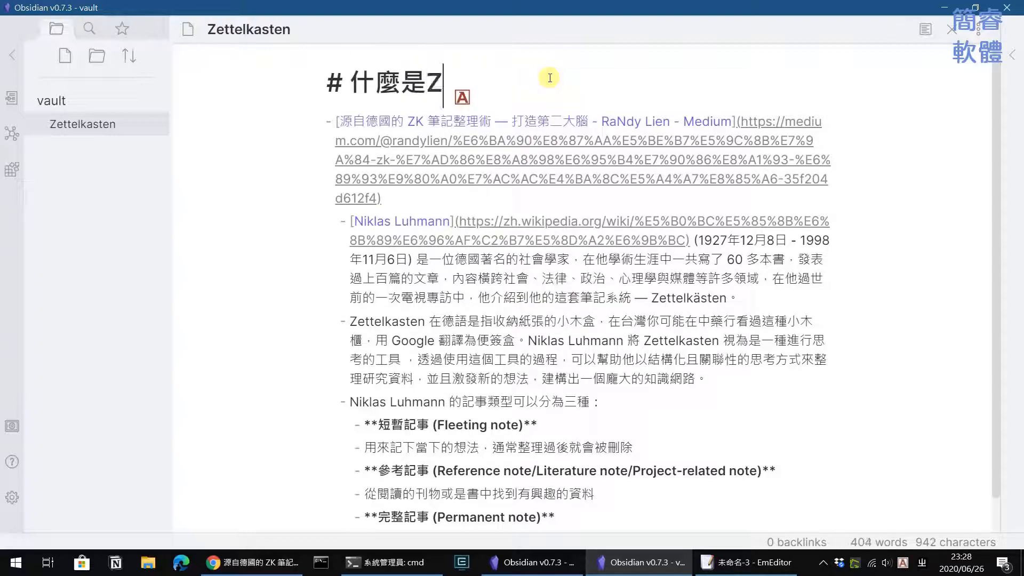
pyautogui.write('ettel')
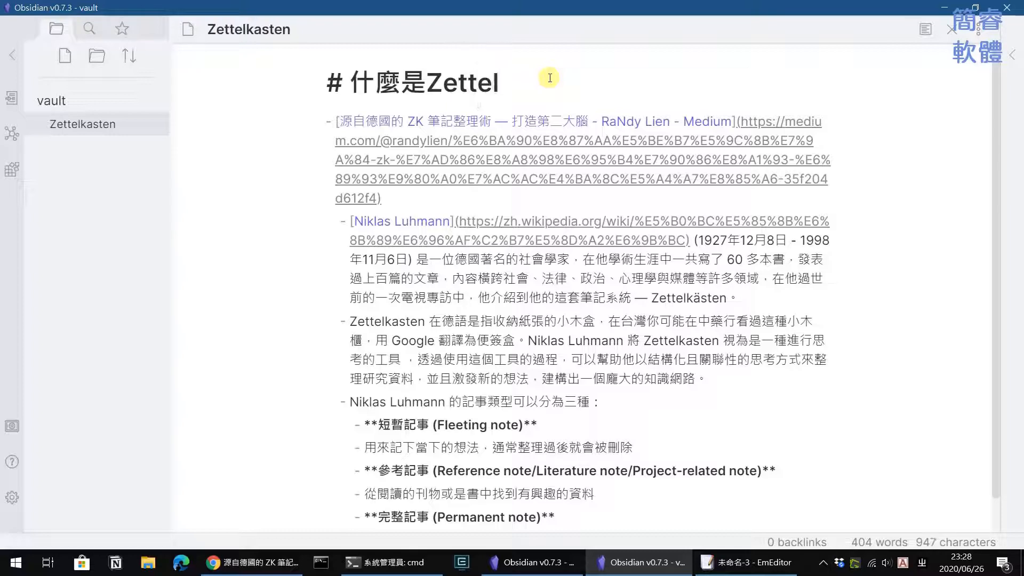
pyautogui.write('kasten?')
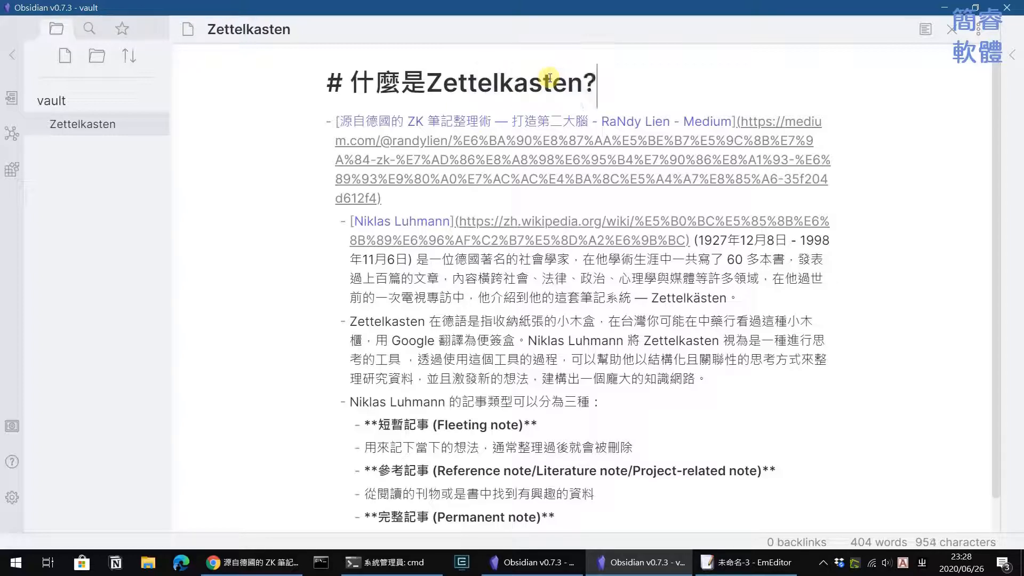
# Add a nested bullet reading "發明人：" between the Medium article link and the Niklas Luhmann paragraph
pyautogui.scroll(-1, 475, 273)
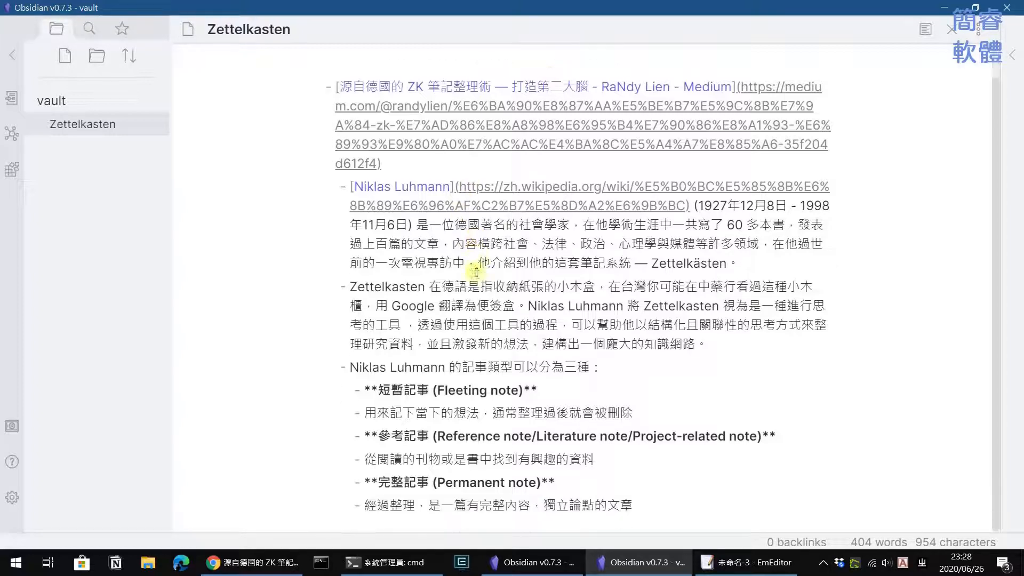
pyautogui.click(427, 261)
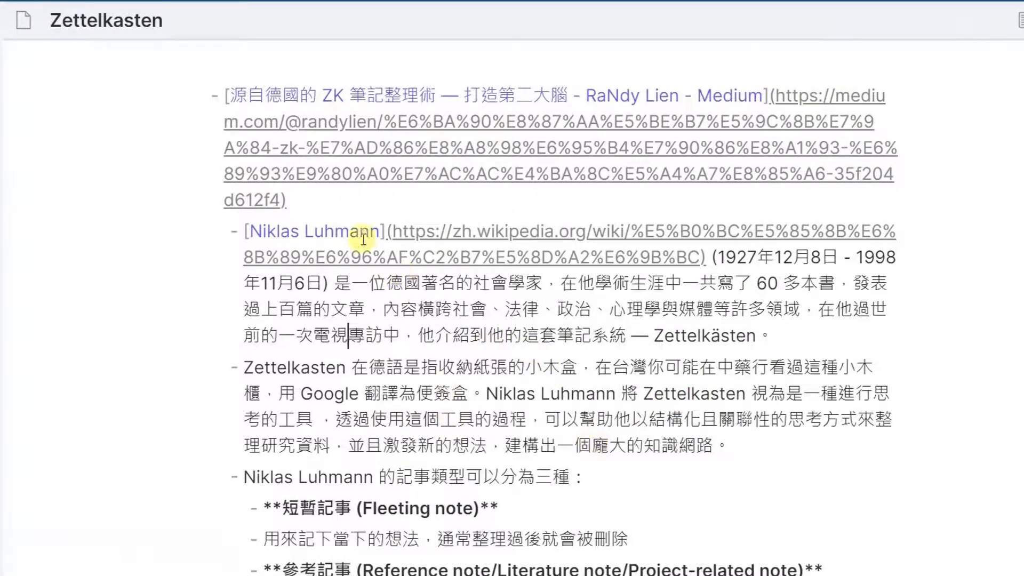
pyautogui.click(303, 198)
pyautogui.press('Return')
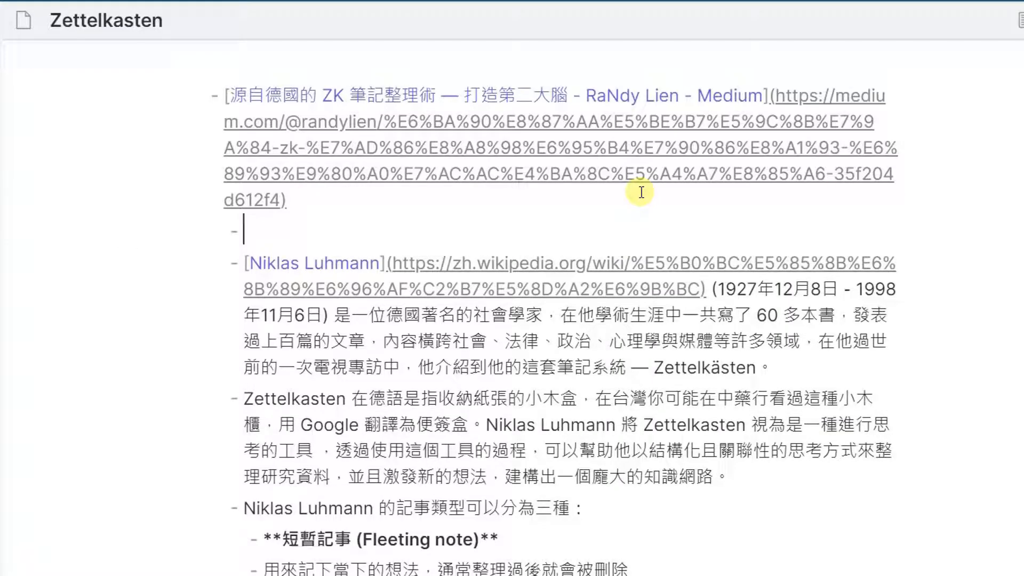
pyautogui.write('發明')
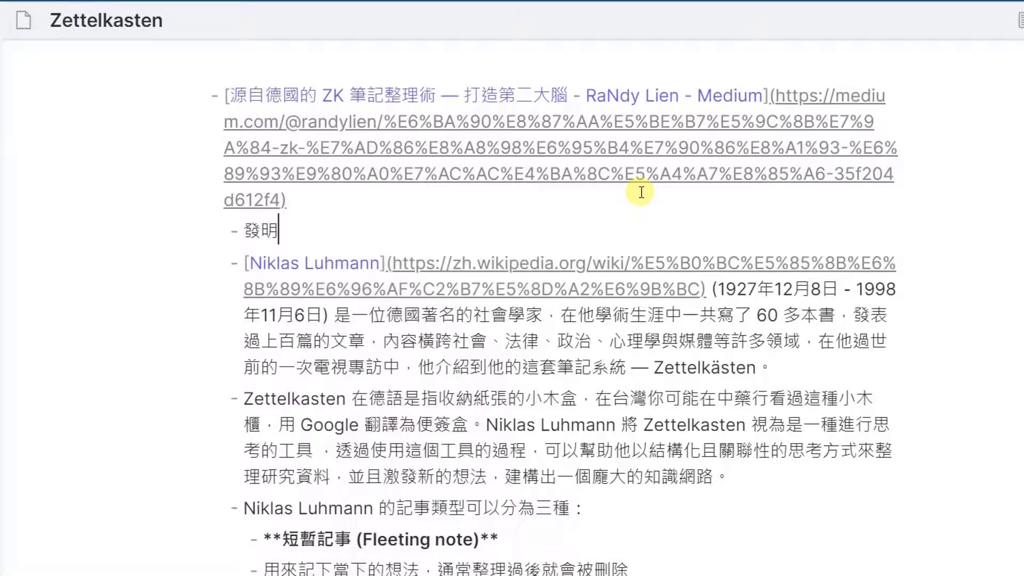
pyautogui.write('人：')
# Copy the name Niklas Luhmann from the paragraph's link text and paste it after 發明人：
pyautogui.moveTo(244, 262); pyautogui.dragTo(377, 255)
pyautogui.hotkey('ctrl', 'c')
pyautogui.click(334, 229)
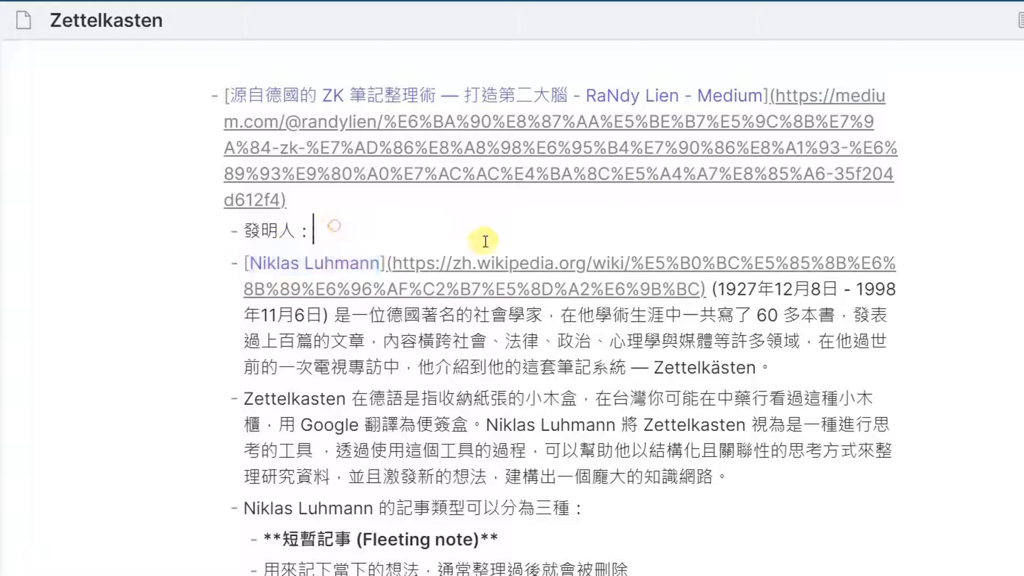
pyautogui.hotkey('ctrl', 'v')
# Enclose the name in the 發明人 bullet in double brackets to make the internal link [[Niklas Luhmann]]
pyautogui.press('Left')
pyautogui.press('Left')
pyautogui.press('Left')
pyautogui.press('Left')
pyautogui.press('Left')
pyautogui.press('Left')
pyautogui.press('Left')
pyautogui.press('Left')
pyautogui.press('Left')
pyautogui.press('Left')
pyautogui.press('Left')
pyautogui.press('Left')
pyautogui.press('Left')
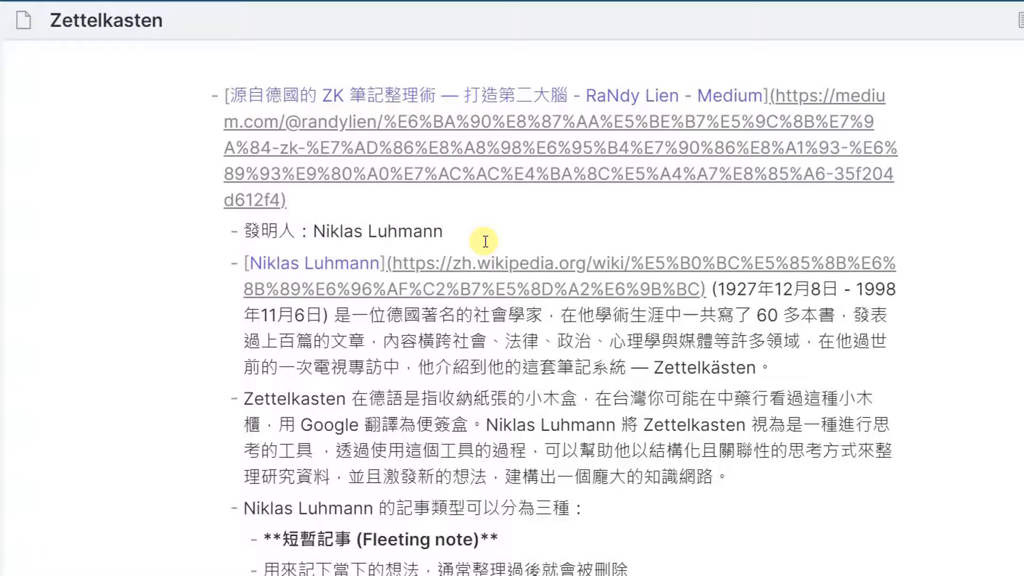
pyautogui.write('[[')
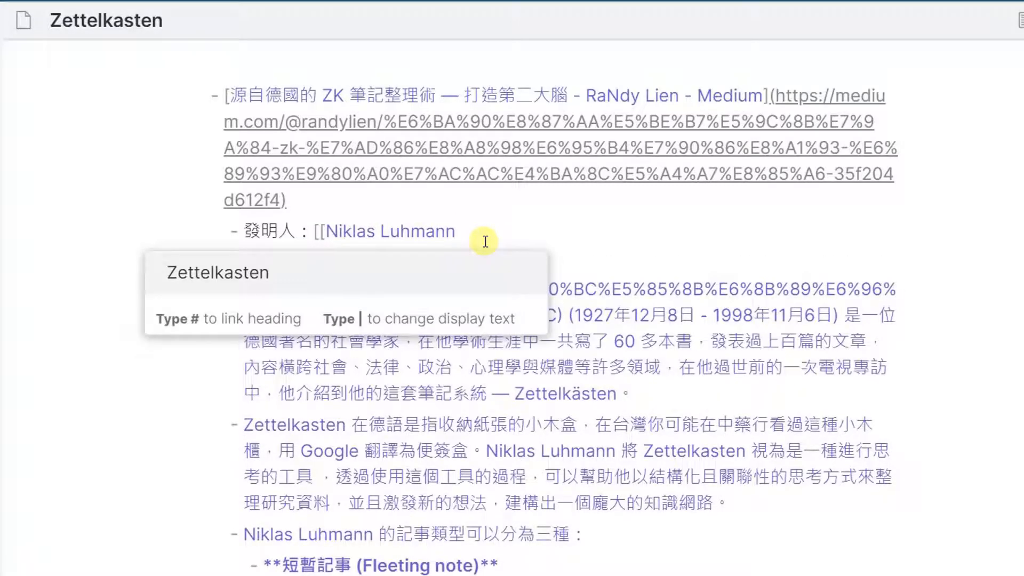
pyautogui.write(']]')
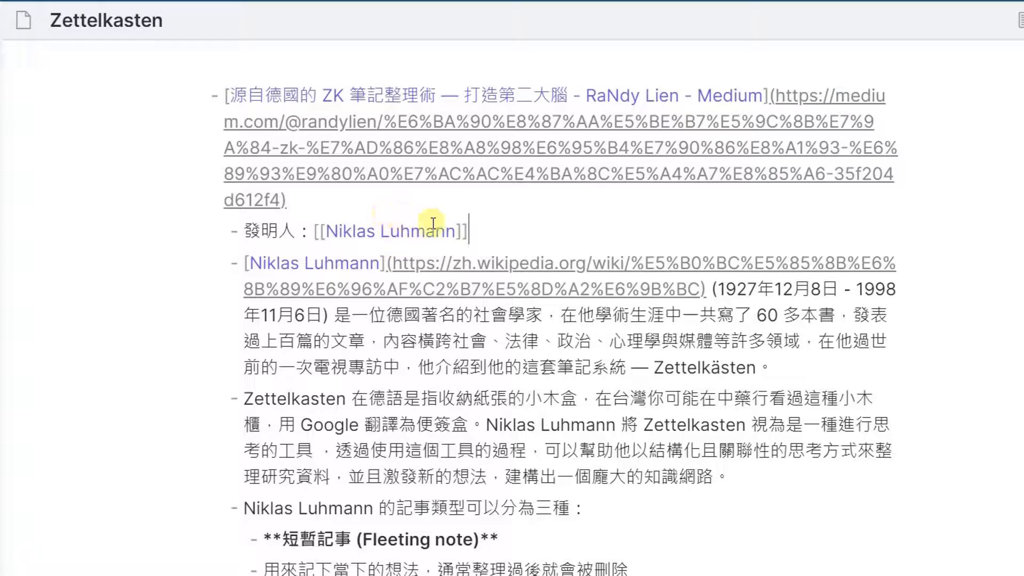
# Cut the whole Niklas Luhmann biography bullet from the note and remove the leftover blank line and extra indentation
pyautogui.moveTo(234, 256); pyautogui.dragTo(982, 411)
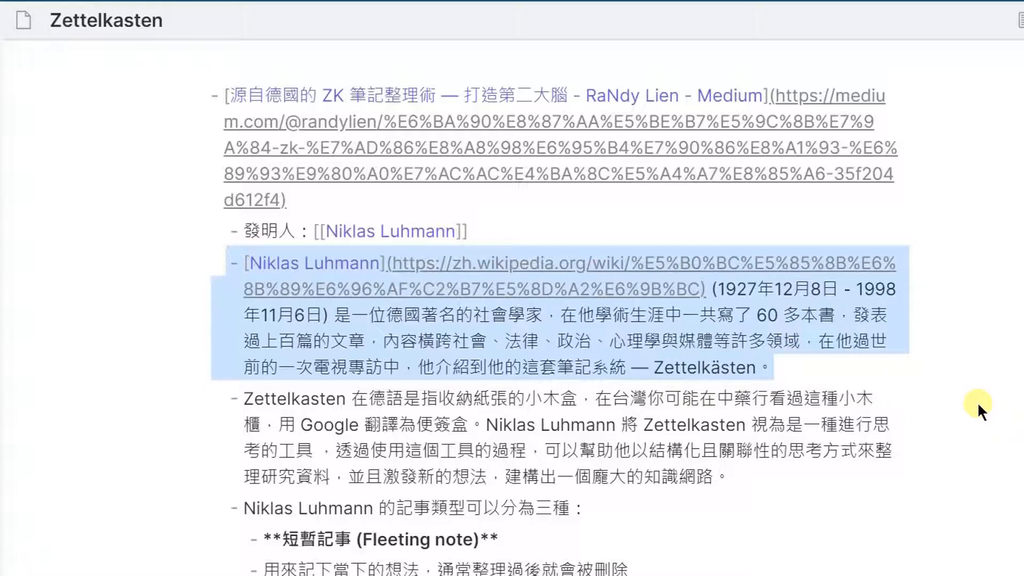
pyautogui.hotkey('ctrl', 'x')
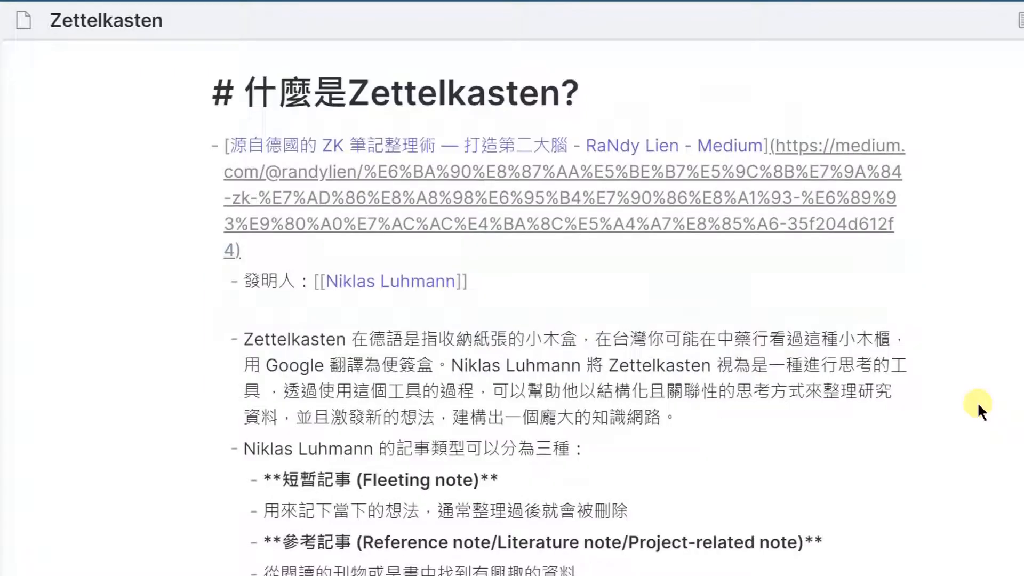
pyautogui.press('Delete')
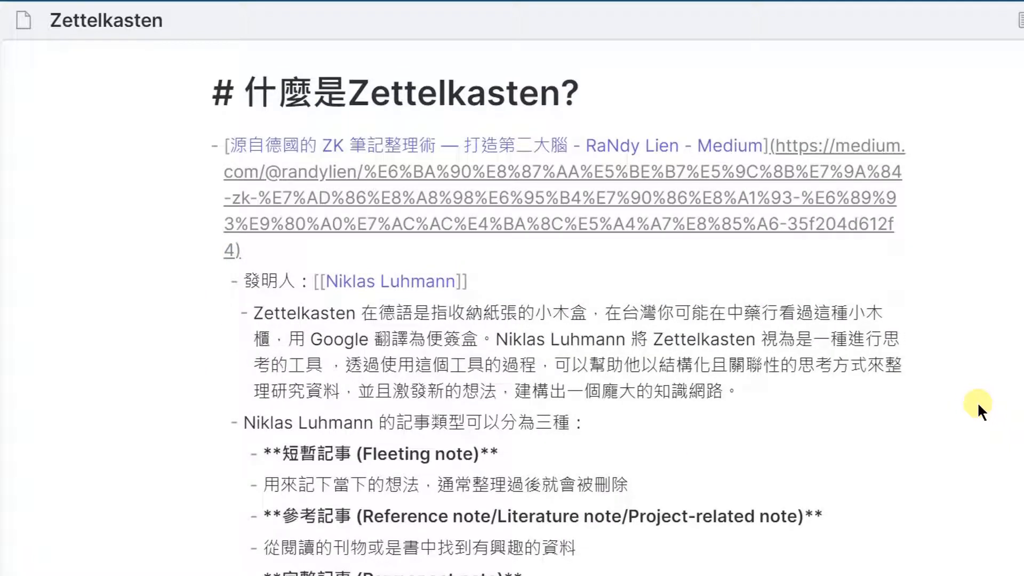
pyautogui.press('Delete')
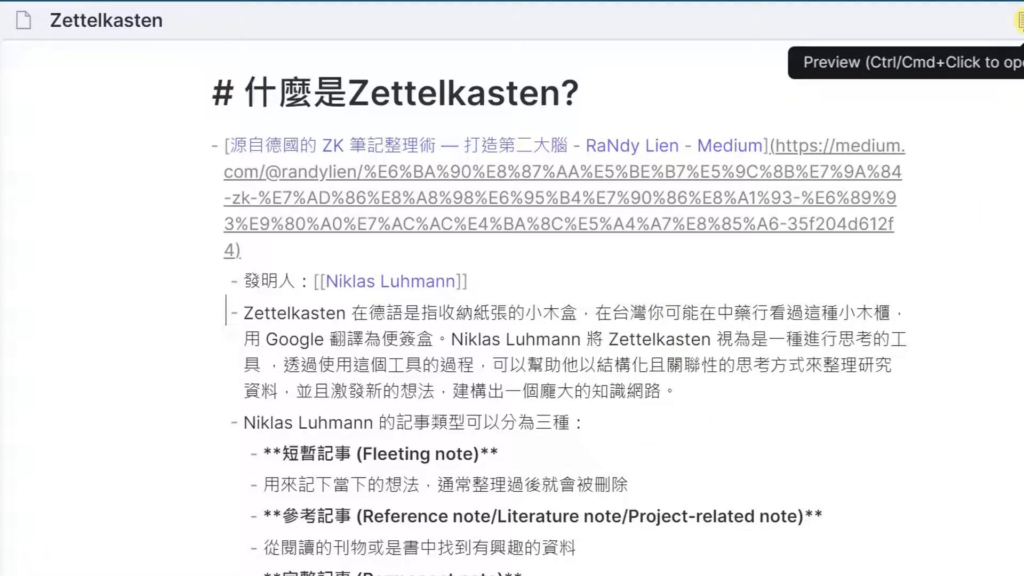
# Open a side-by-side preview of the Zettelkasten note and follow the [[Niklas Luhmann]] link to create its note
pyautogui.keyDown('ctrl'); pyautogui.click(1020, 20); pyautogui.keyUp('ctrl')
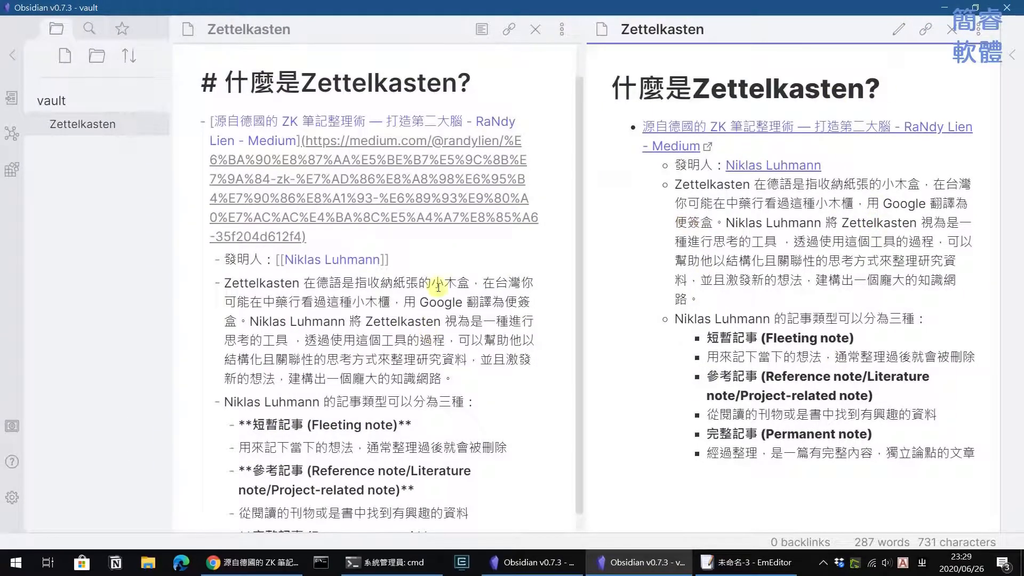
pyautogui.click(458, 280)
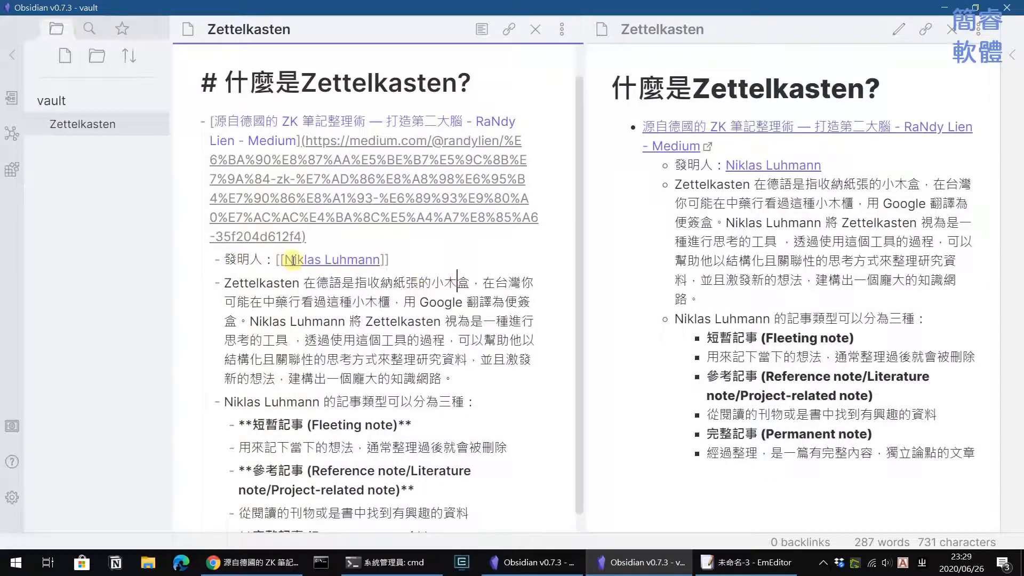
pyautogui.click(321, 260)
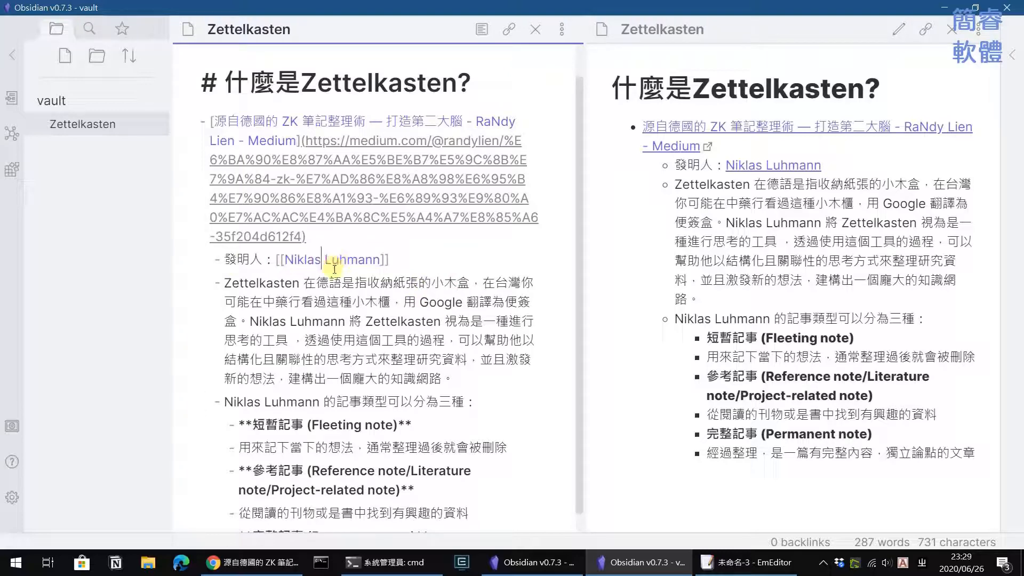
pyautogui.keyDown('ctrl'); pyautogui.click(335, 259); pyautogui.keyUp('ctrl')
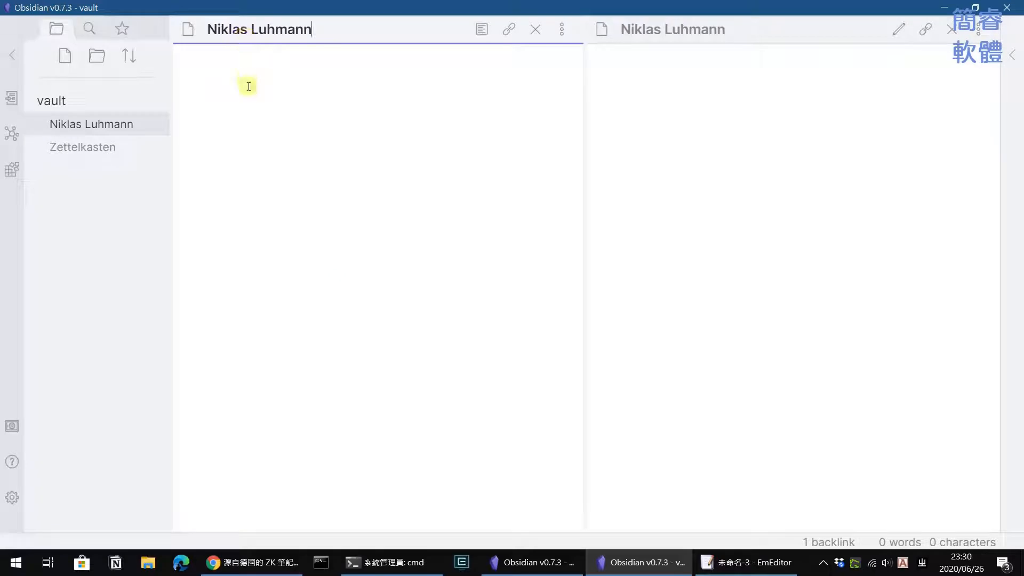
# Paste the cut biography paragraph into the Niklas Luhmann note and start an empty bullet below it
pyautogui.click(238, 71)
pyautogui.hotkey('ctrl', 'v')
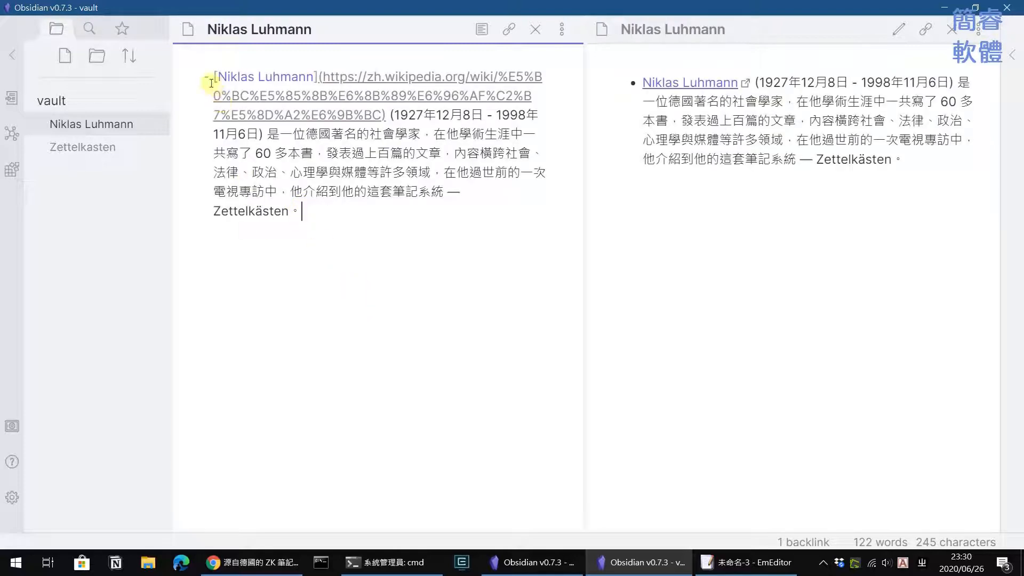
pyautogui.press('Return')
pyautogui.click(281, 80)
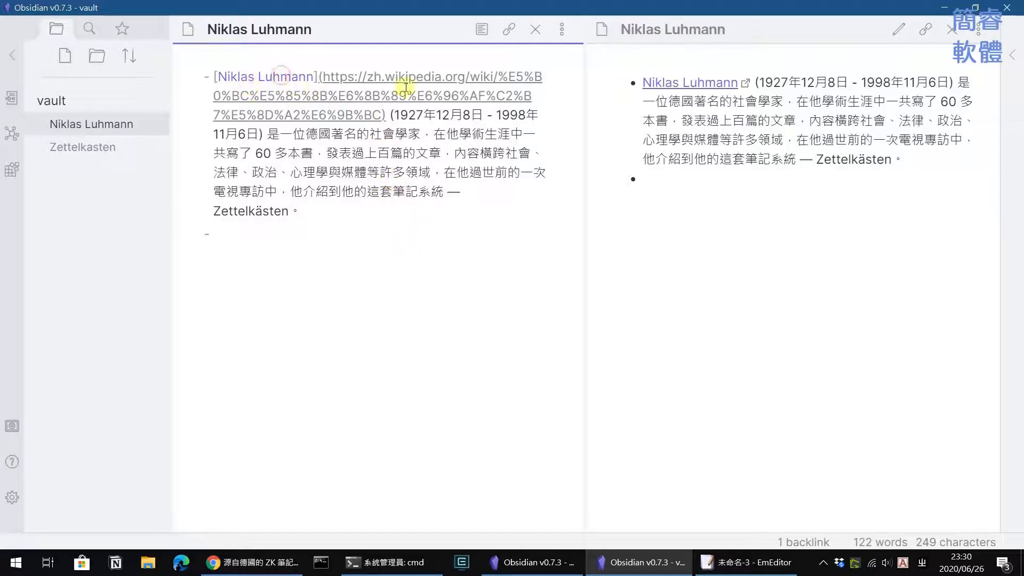
# Follow the external Niklas Luhmann link in the note preview and look over the Wikipedia article in Chrome
pyautogui.click(730, 83)
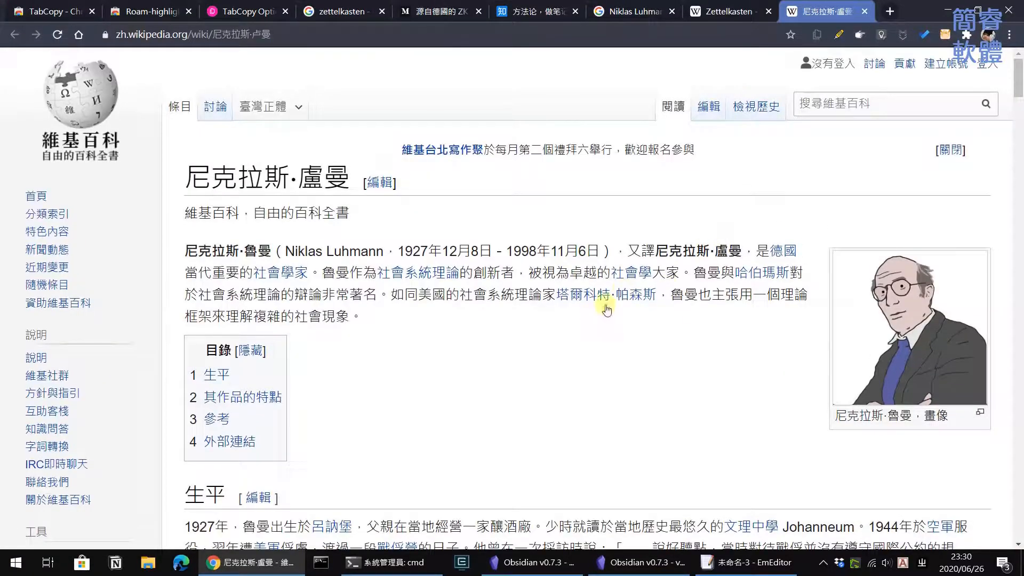
pyautogui.scroll(-4, 592, 319)
pyautogui.scroll(4, 889, 369)
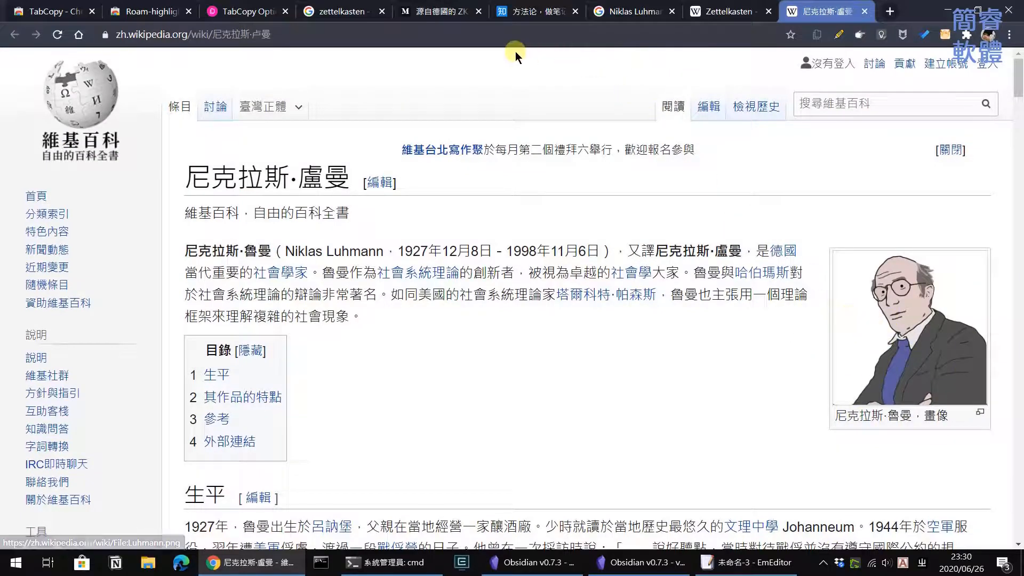
# Find the Zhihu article about the zettelkasten method among the open pages and copy its portrait photo of Niklas Luhmann
pyautogui.click(368, 12)
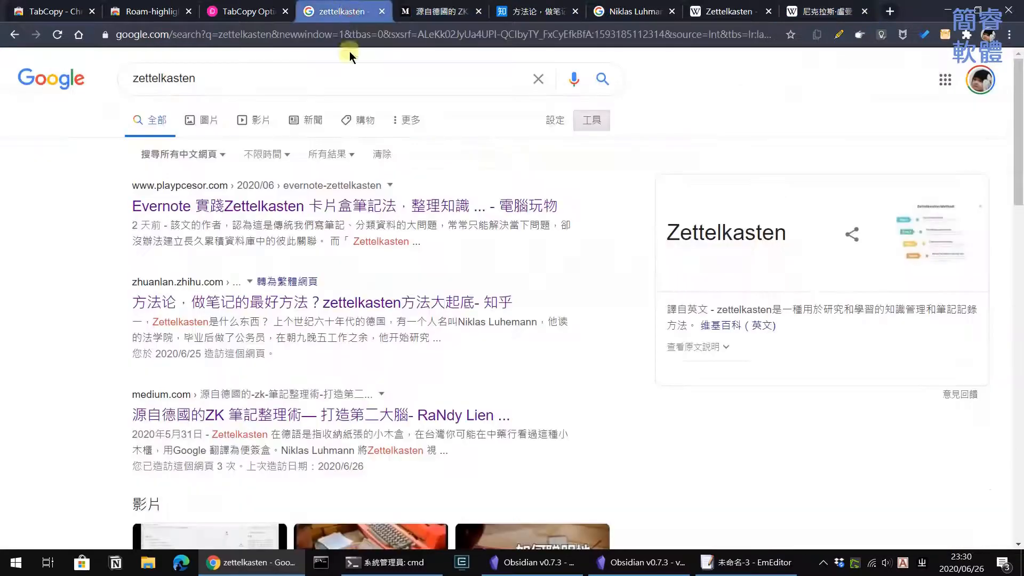
pyautogui.scroll(-4, 376, 334)
pyautogui.scroll(4, 376, 333)
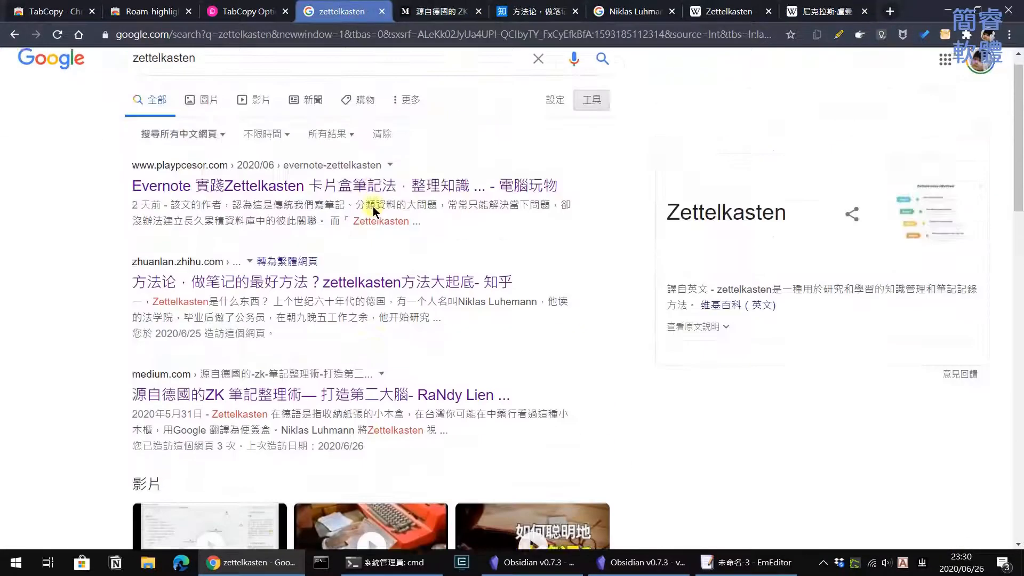
pyautogui.click(534, 12)
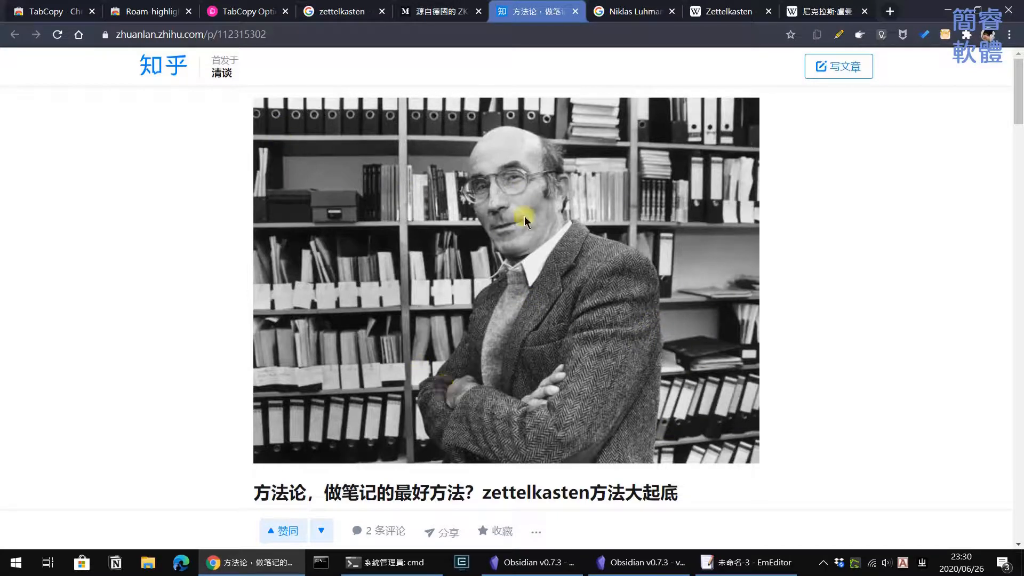
pyautogui.rightClick(473, 143)
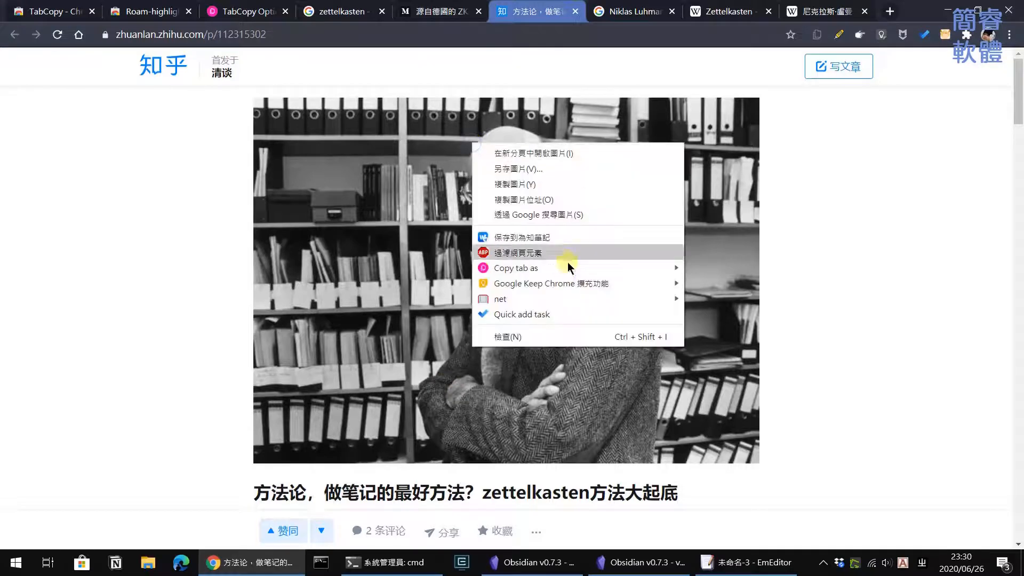
pyautogui.click(558, 187)
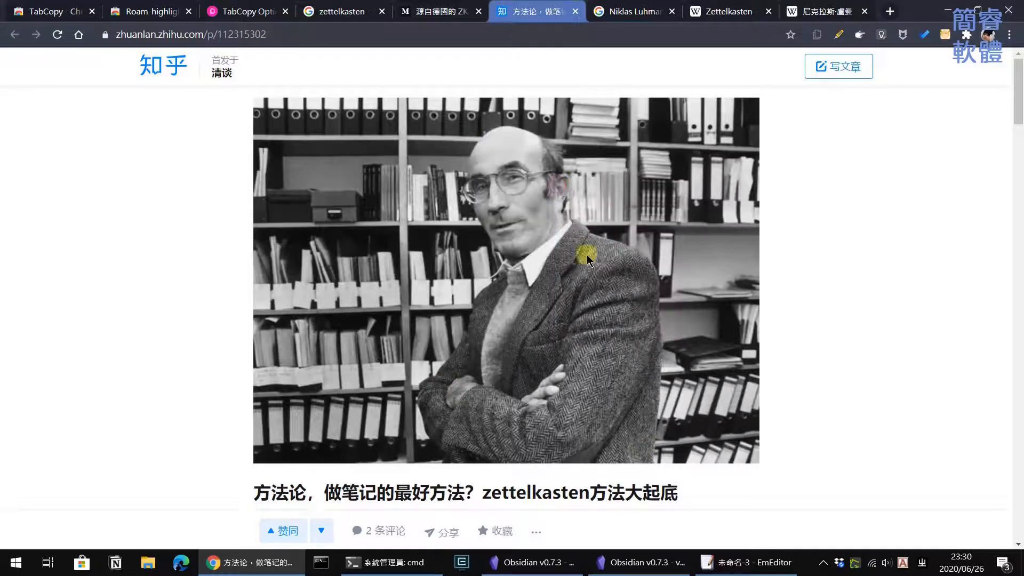
# Switch back to Obsidian and paste the copied photo below the biography in the Niklas Luhmann note, replacing the empty bullet
pyautogui.click(646, 569)
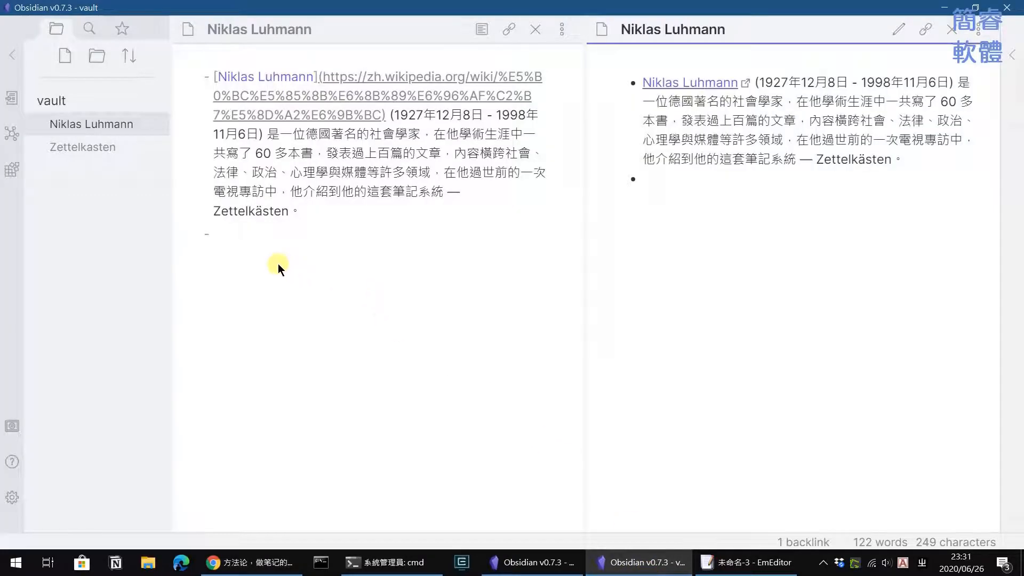
pyautogui.click(234, 238)
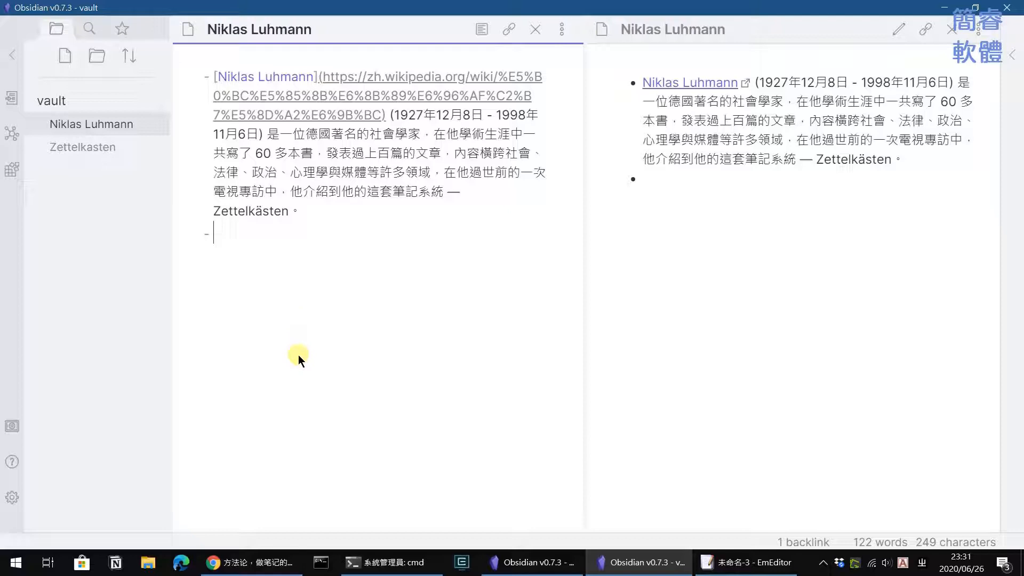
pyautogui.press('BackSpace')
pyautogui.press('BackSpace')
pyautogui.write('![[Pasted image.png]]')
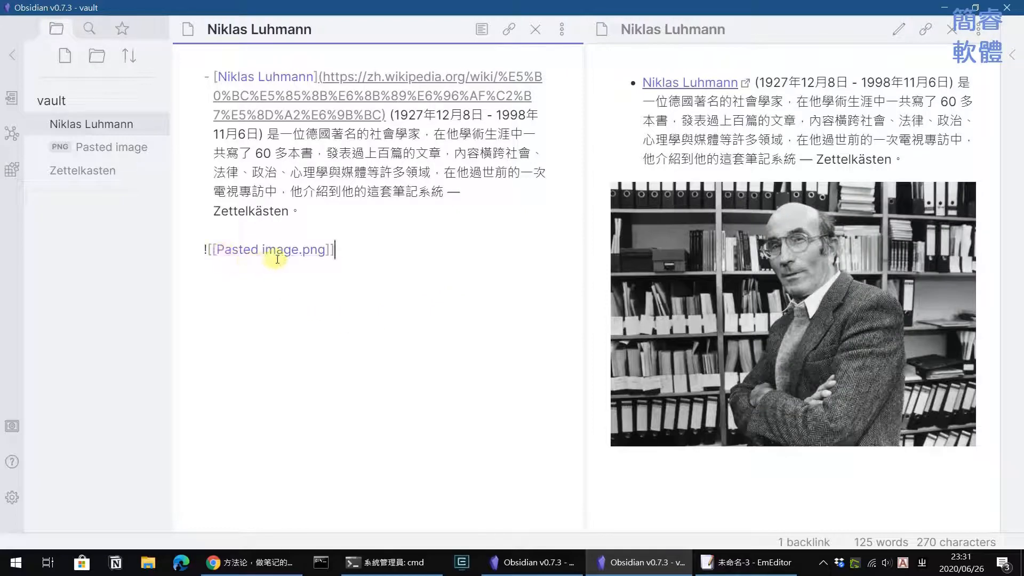
# Open the pasted image file and try to rename it with the Niklas Luhmann entry from the Ditto clipboard history
pyautogui.click(311, 256)
pyautogui.click(107, 151)
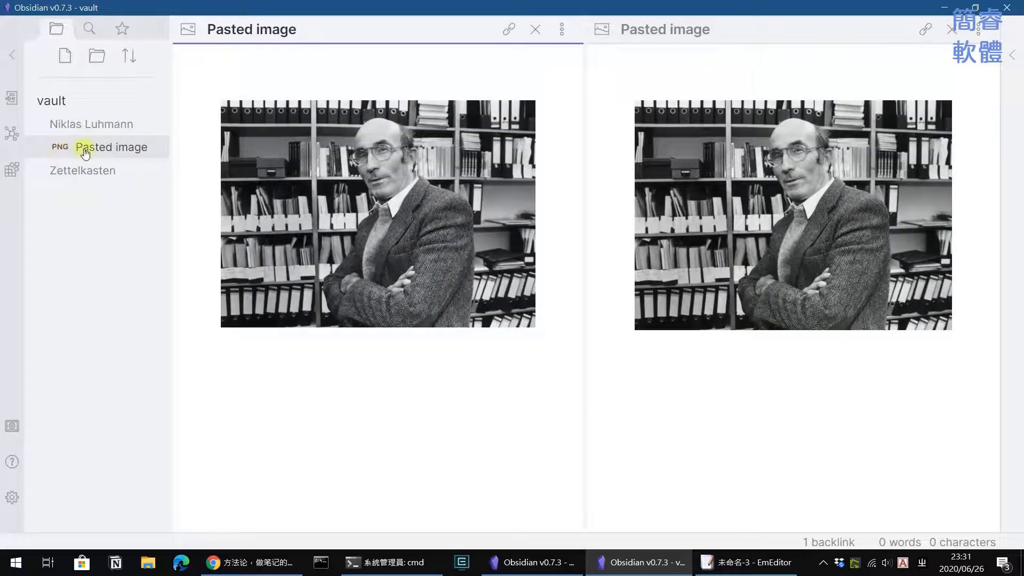
pyautogui.rightClick(109, 148)
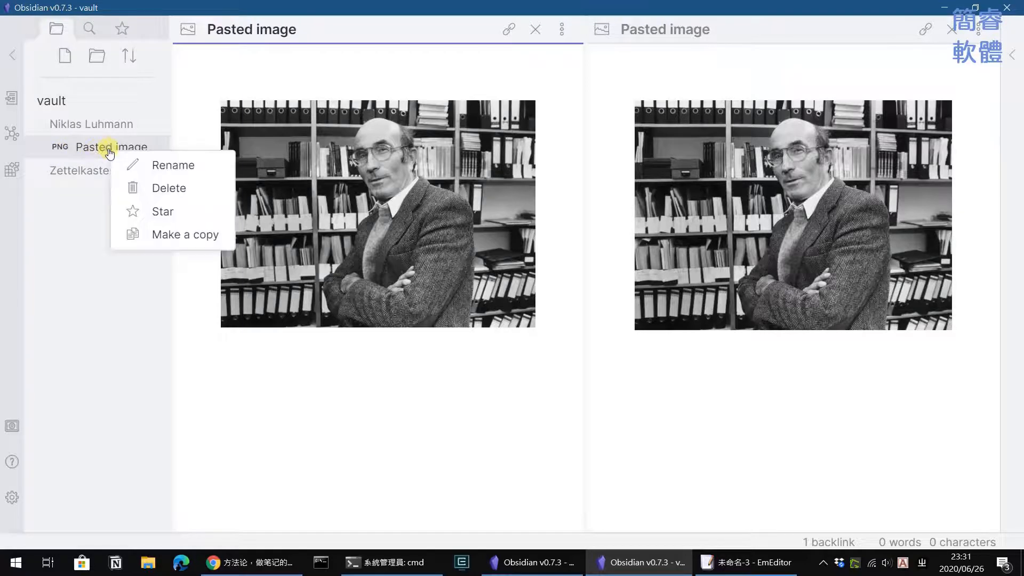
pyautogui.click(176, 168)
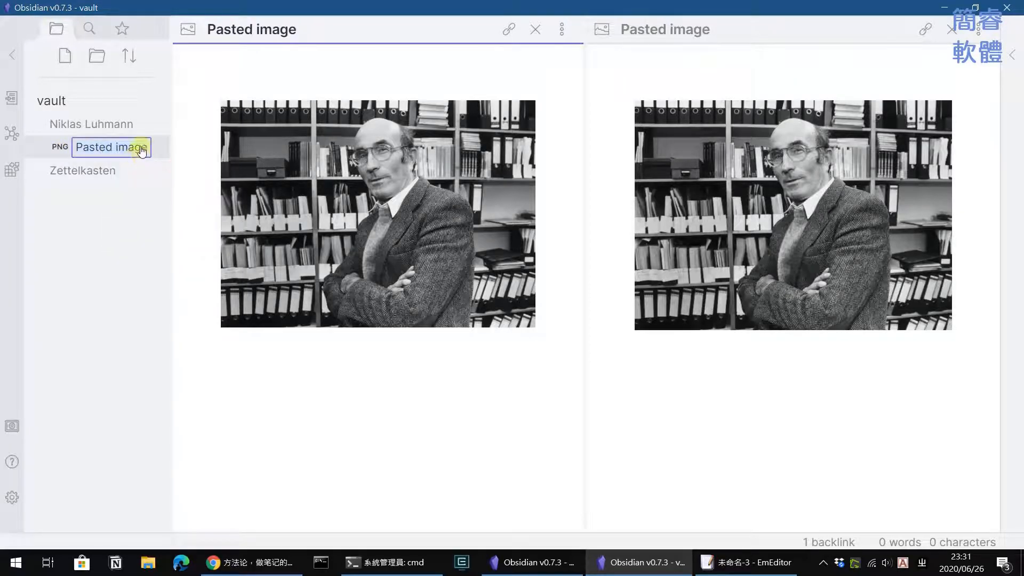
pyautogui.press('BackSpace')
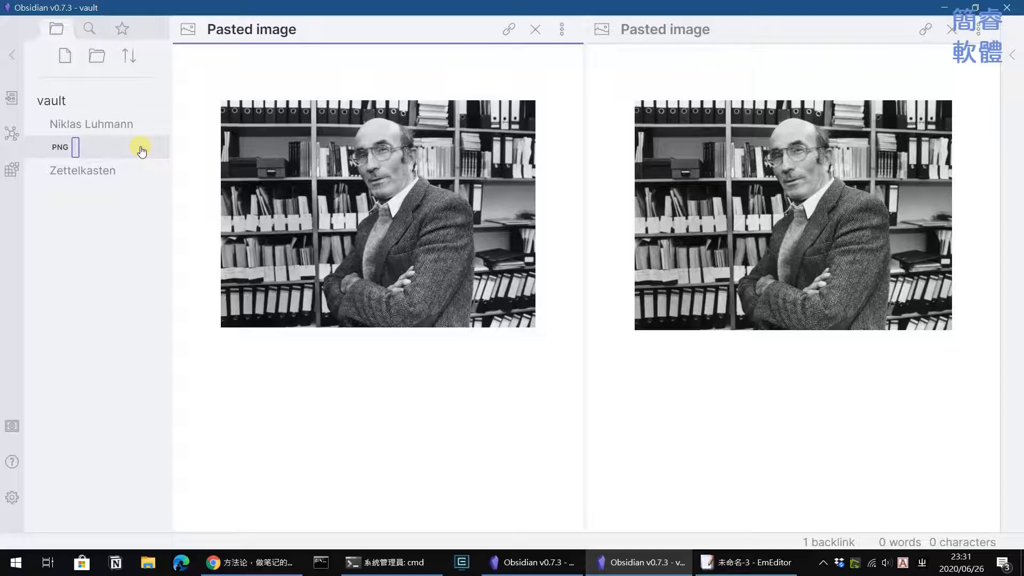
pyautogui.hotkey('ctrl', '`')
pyautogui.press('Down')
pyautogui.press('Down')
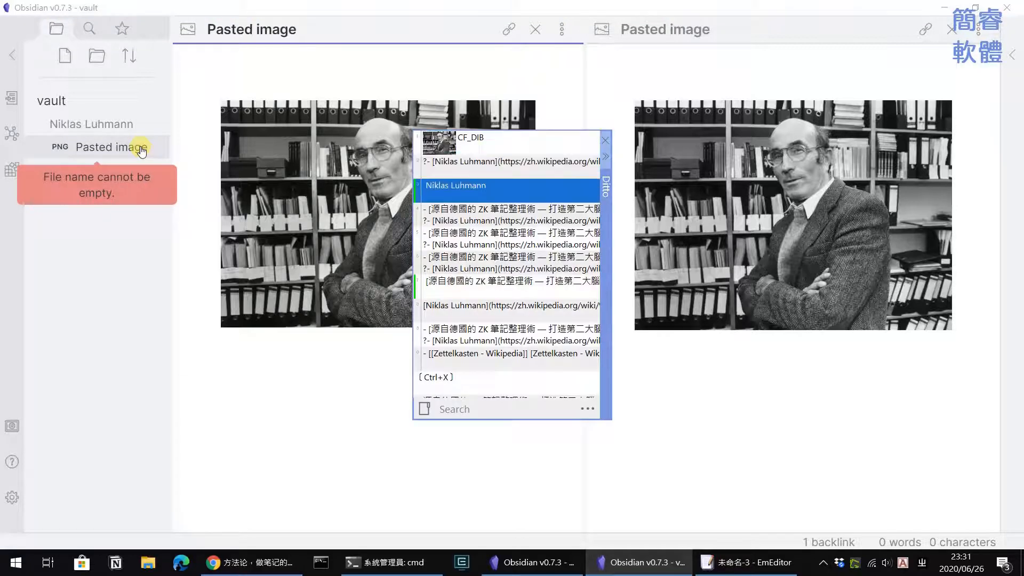
pyautogui.press('Return')
# Rename the pasted PNG image in the vault to Niklas Luhmann
pyautogui.rightClick(120, 149)
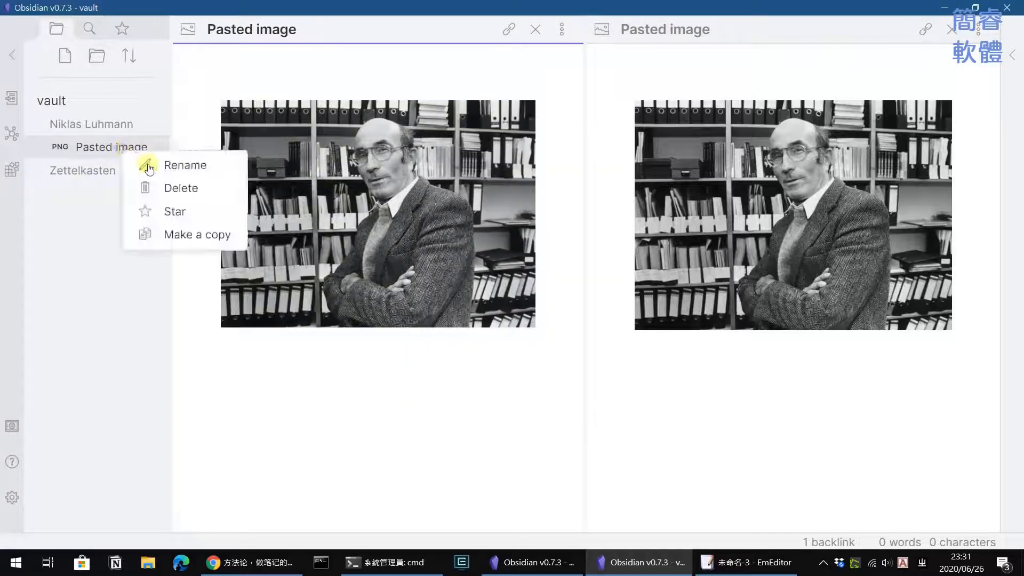
pyautogui.click(180, 167)
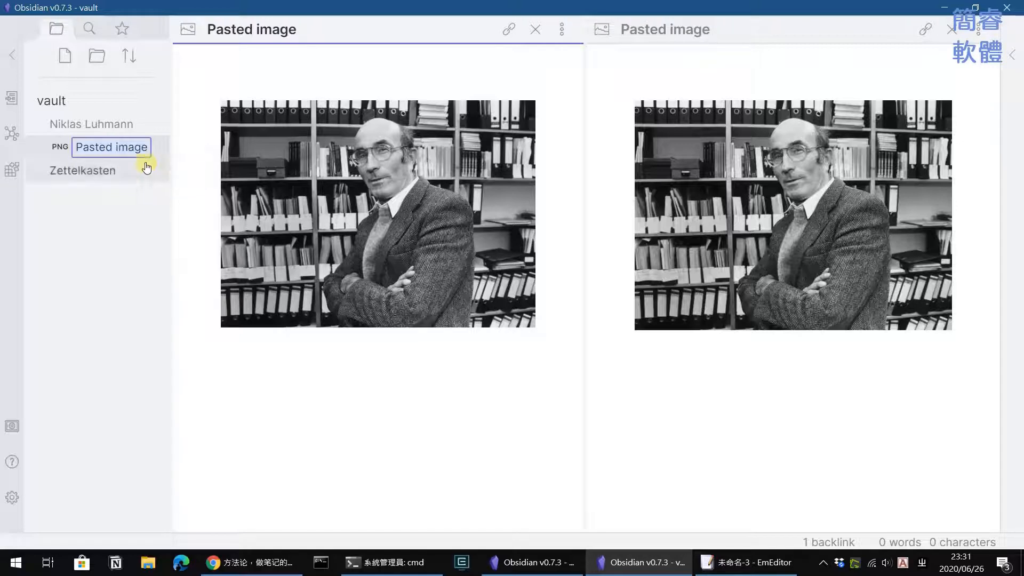
pyautogui.press('BackSpace')
pyautogui.write('Niklas Luhmann')
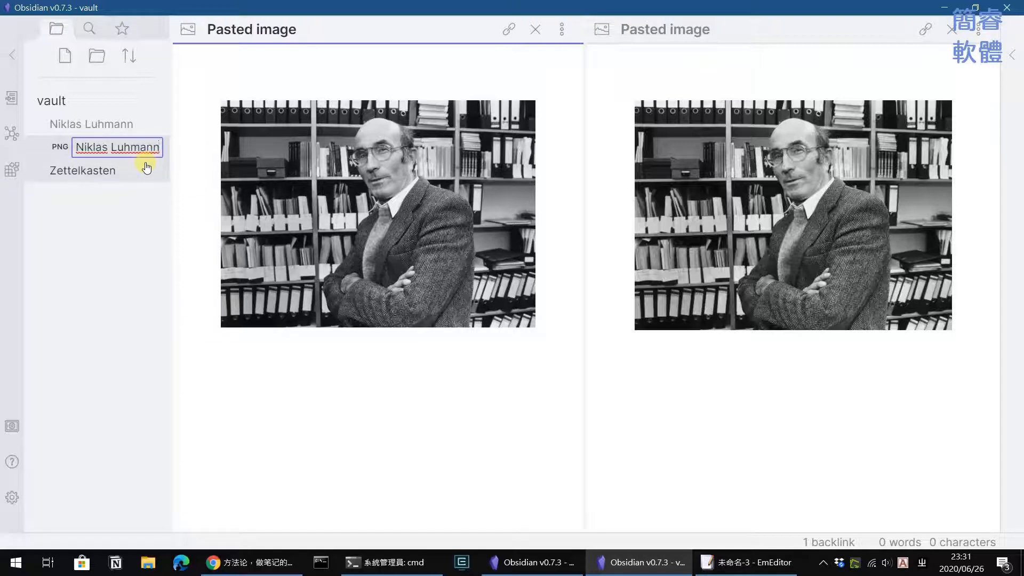
pyautogui.press('Return')
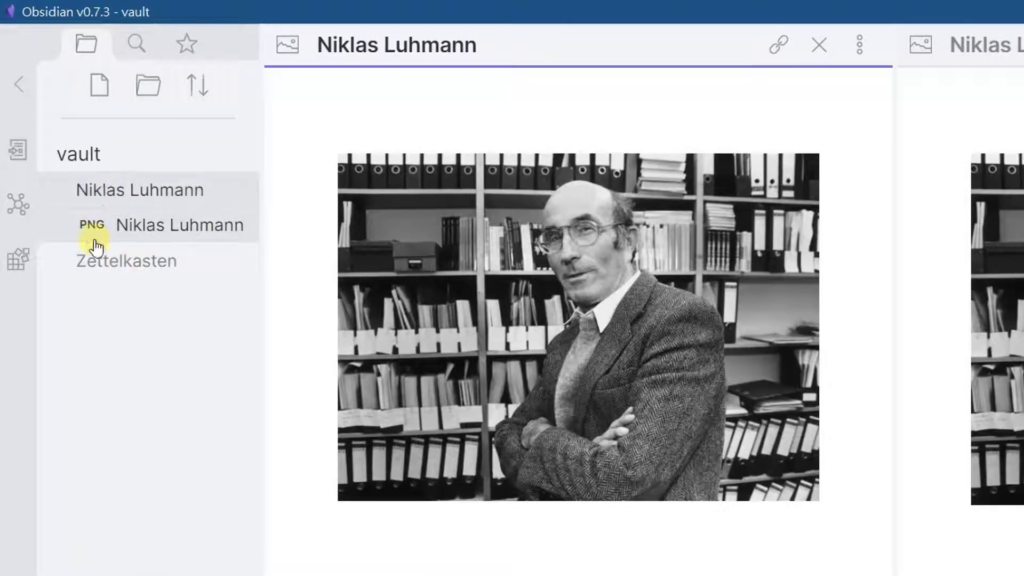
# Switch to File Explorer and open the vault folder at Z:\test\vault
pyautogui.press('super+e')
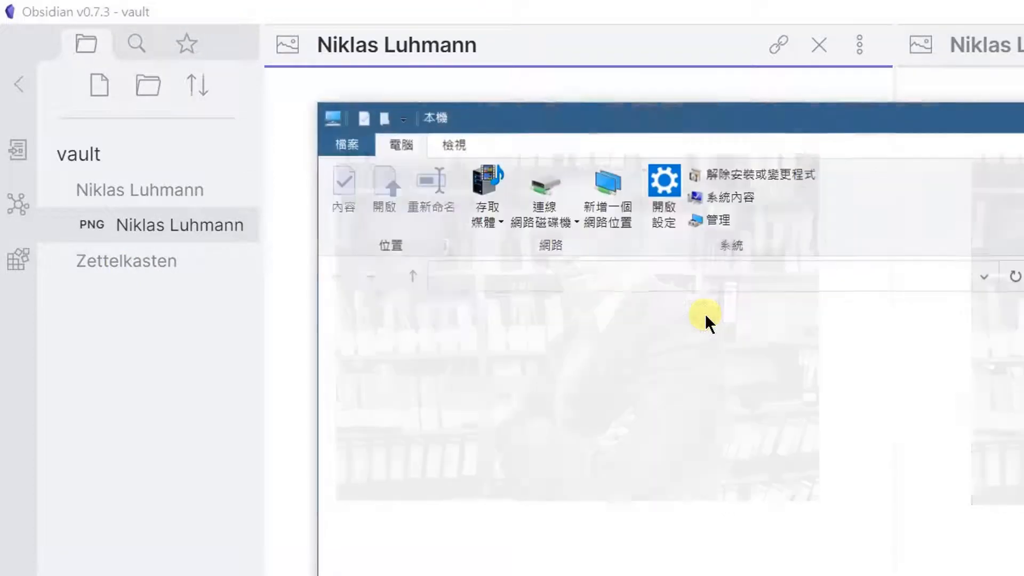
pyautogui.click(737, 275)
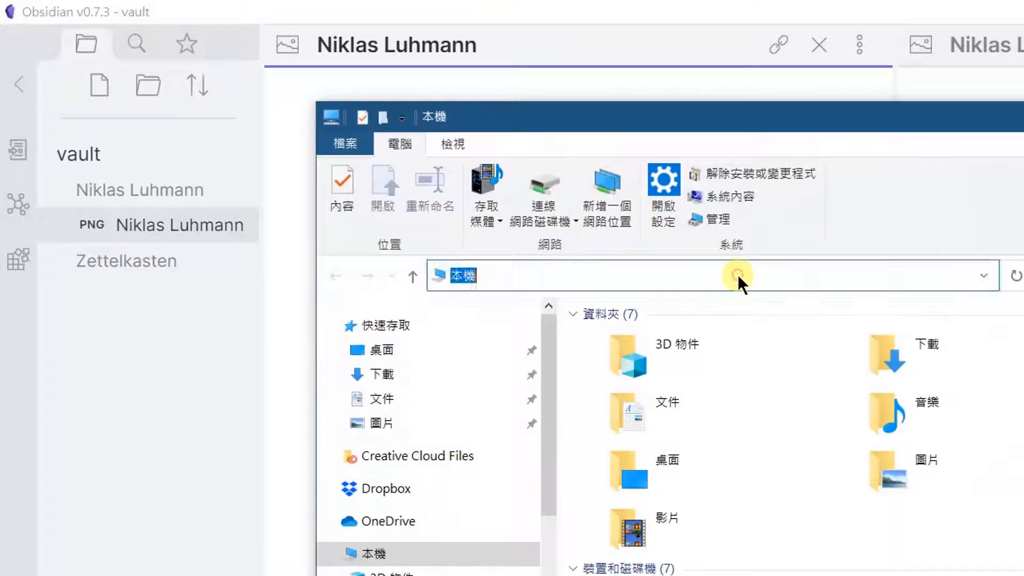
pyautogui.write('z:\\')
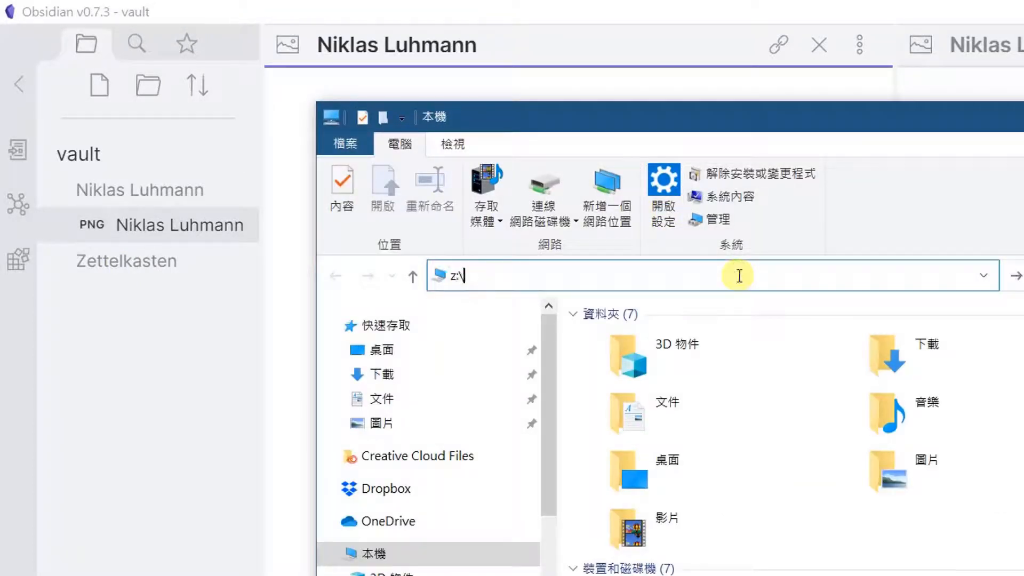
pyautogui.write('test')
pyautogui.press('Return')
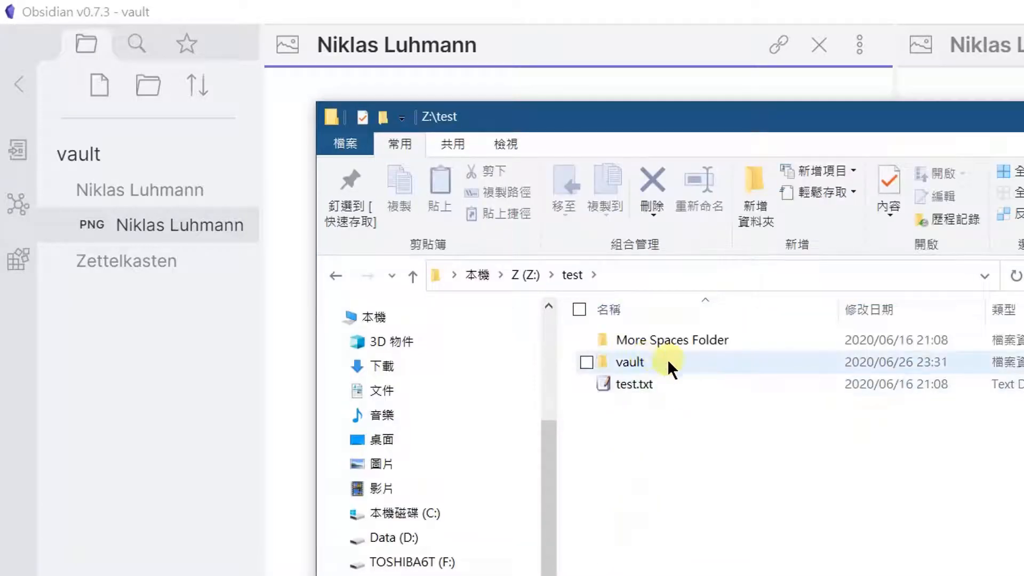
pyautogui.doubleClick(669, 359)
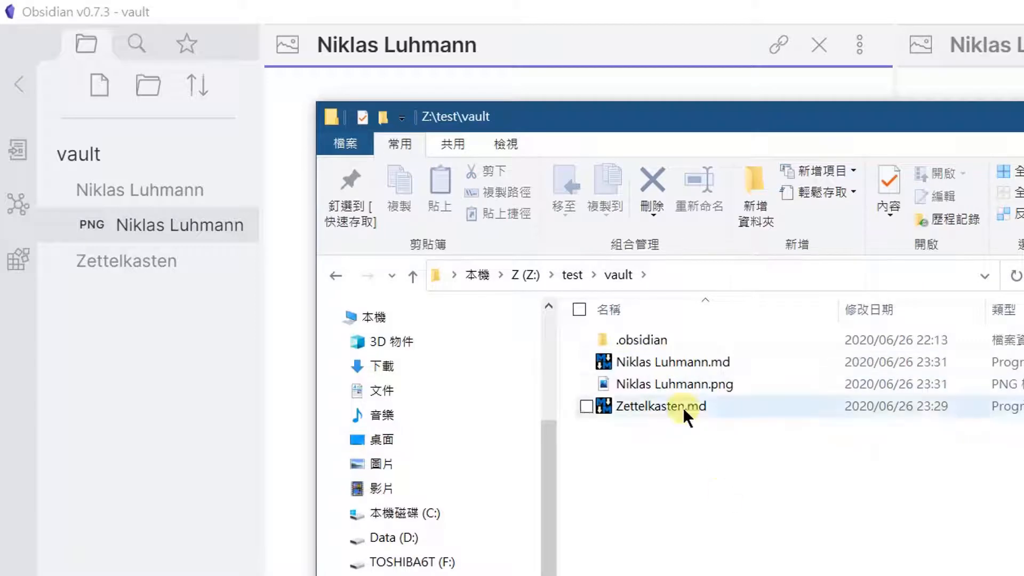
# Examine the Markdown note files and Niklas Luhmann.png in the vault folder, and return to Obsidian
pyautogui.click(684, 388)
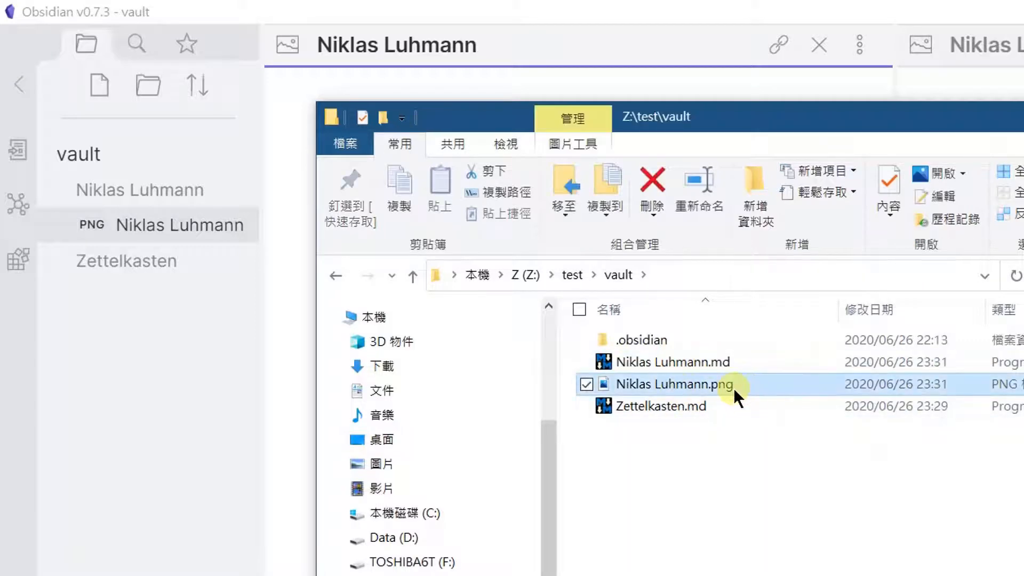
pyautogui.click(738, 357)
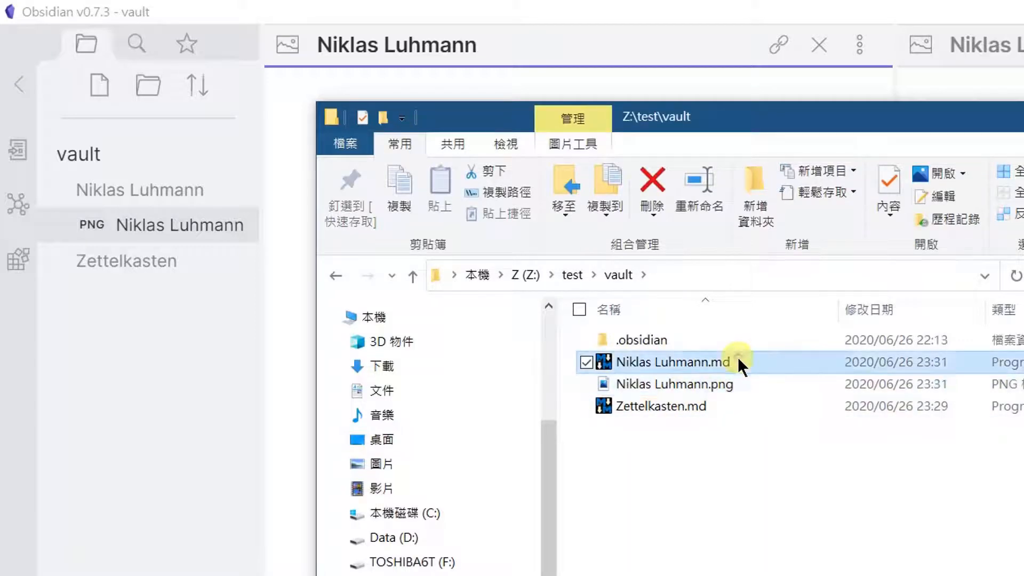
pyautogui.click(739, 367)
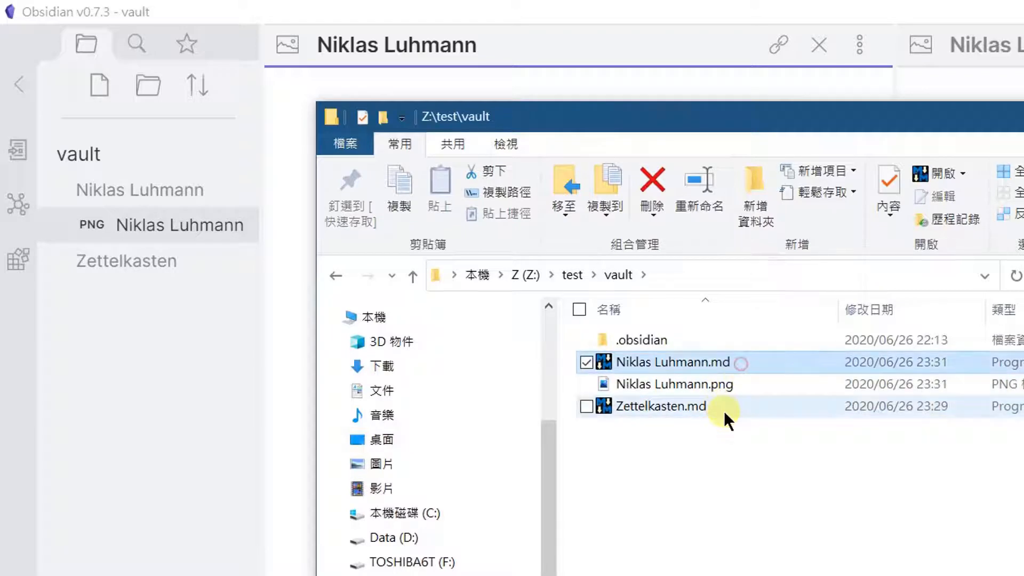
pyautogui.click(723, 411)
pyautogui.click(719, 364)
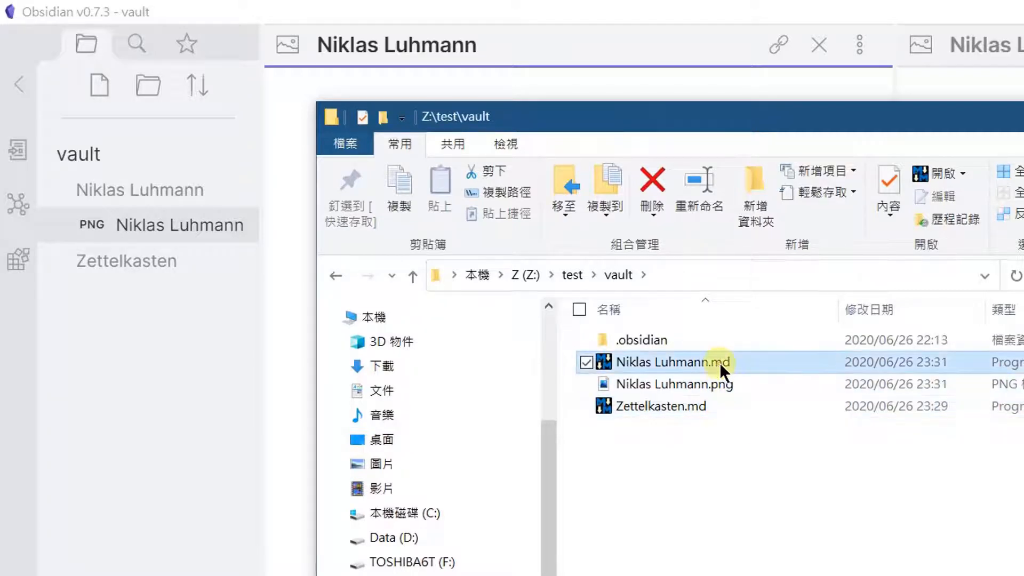
pyautogui.click(725, 392)
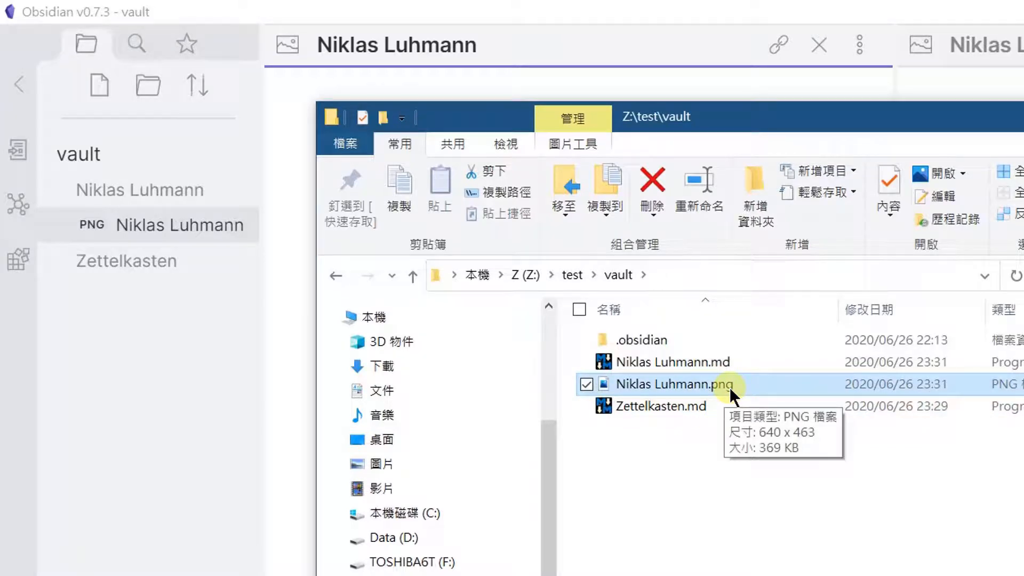
pyautogui.click(164, 337)
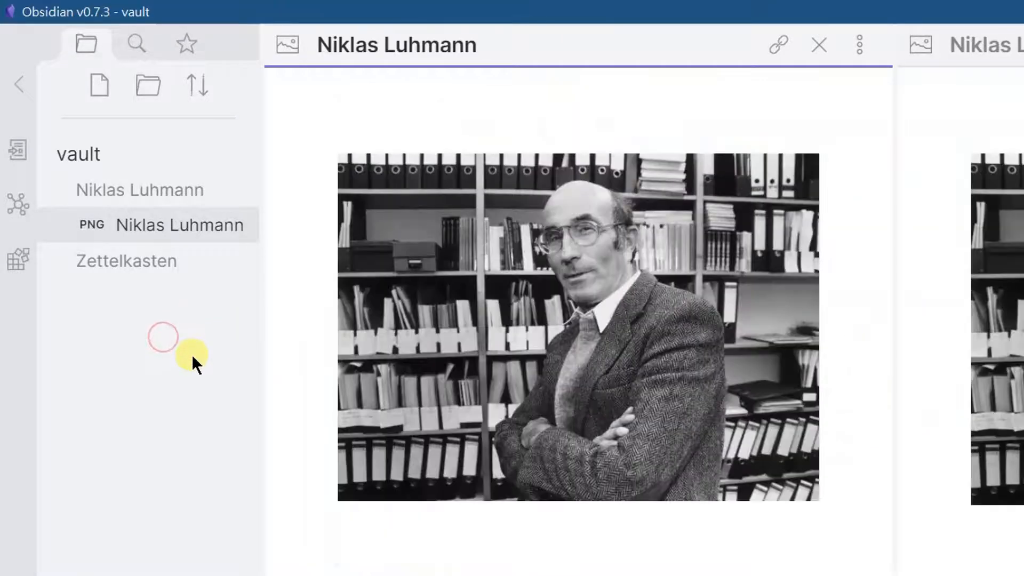
# Create a new folder named images in the vault
pyautogui.click(148, 85)
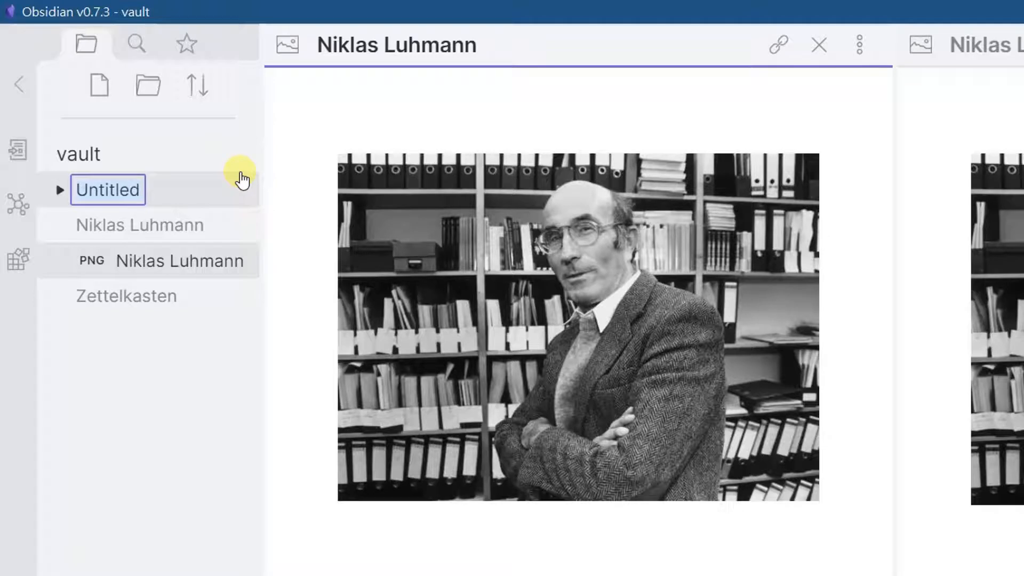
pyautogui.write('images')
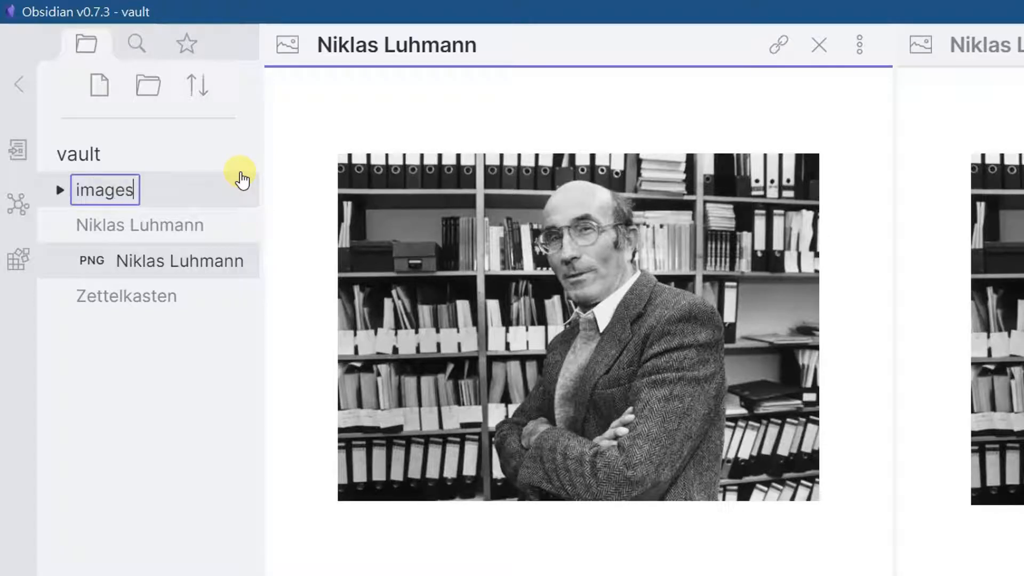
pyautogui.press('Return')
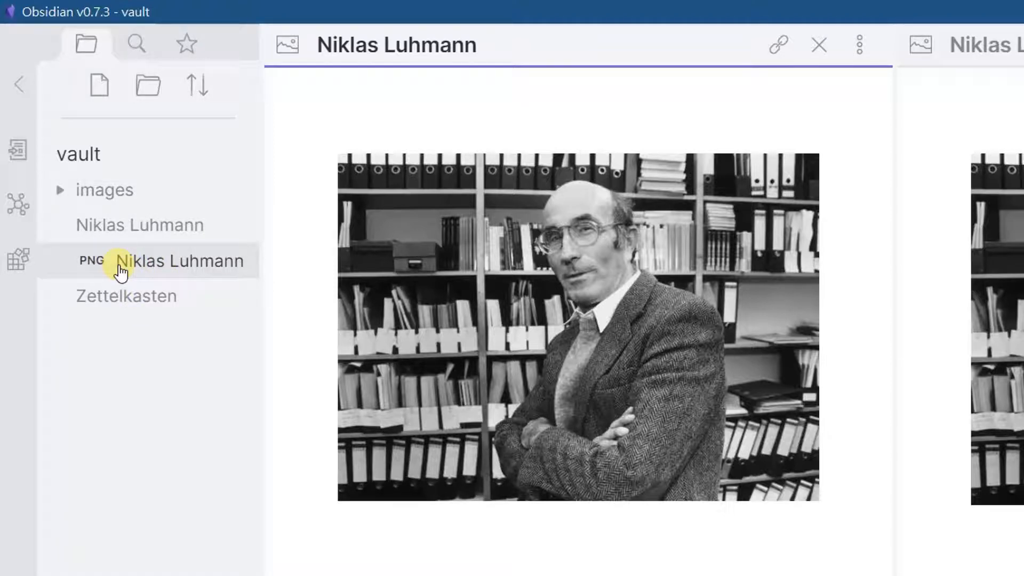
# Move the Niklas Luhmann PNG into the images folder and open the Niklas Luhmann note
pyautogui.moveTo(121, 271); pyautogui.dragTo(118, 194)
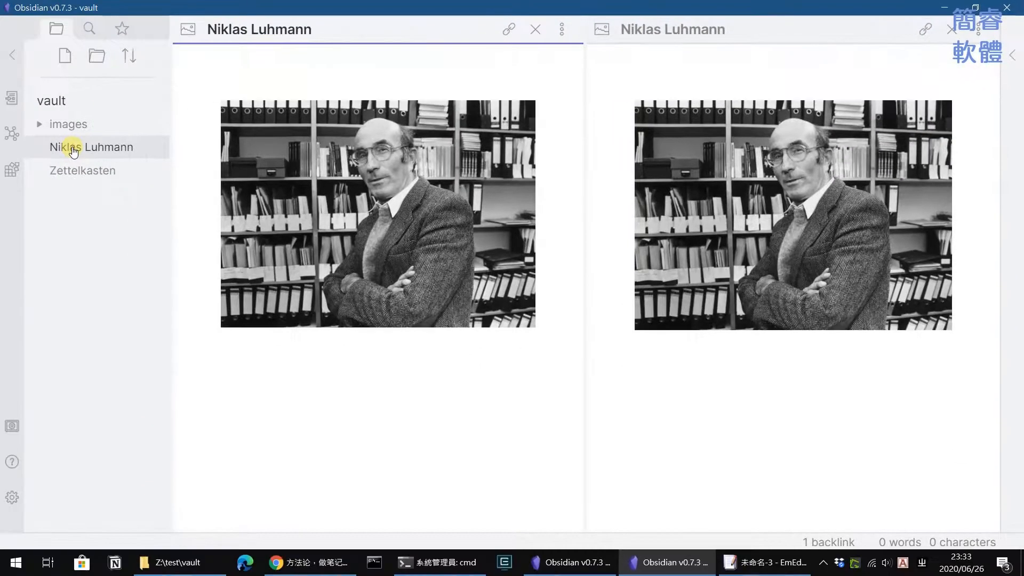
pyautogui.click(71, 148)
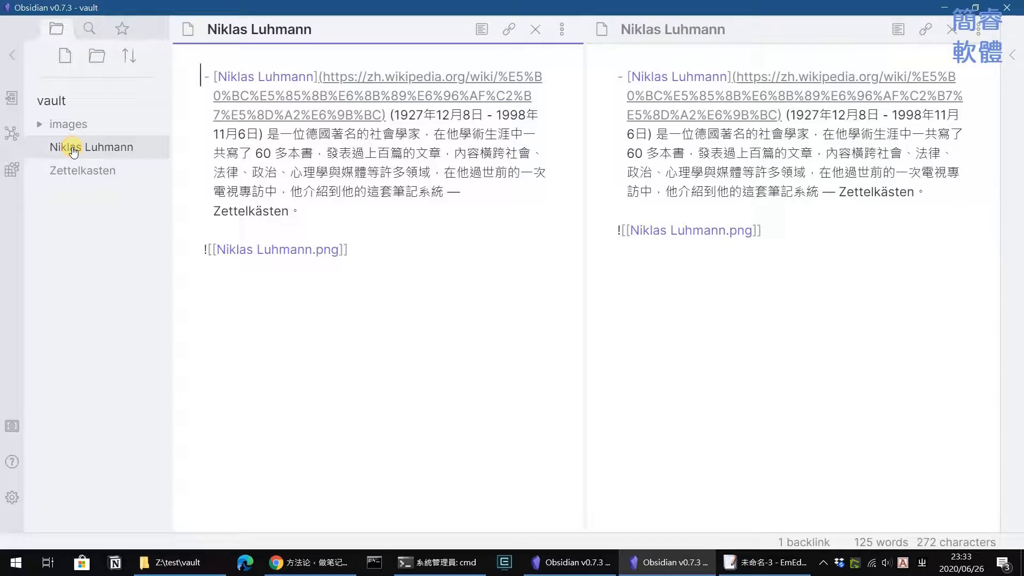
# Show the linked Niklas Luhmann pane in preview mode and check the PNG inside the images folder
pyautogui.click(900, 32)
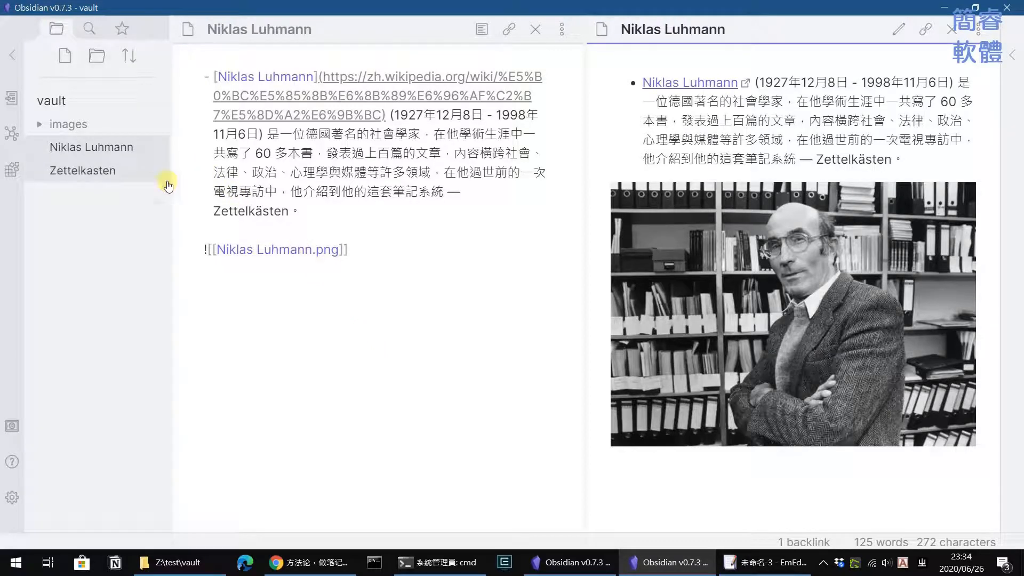
pyautogui.click(41, 129)
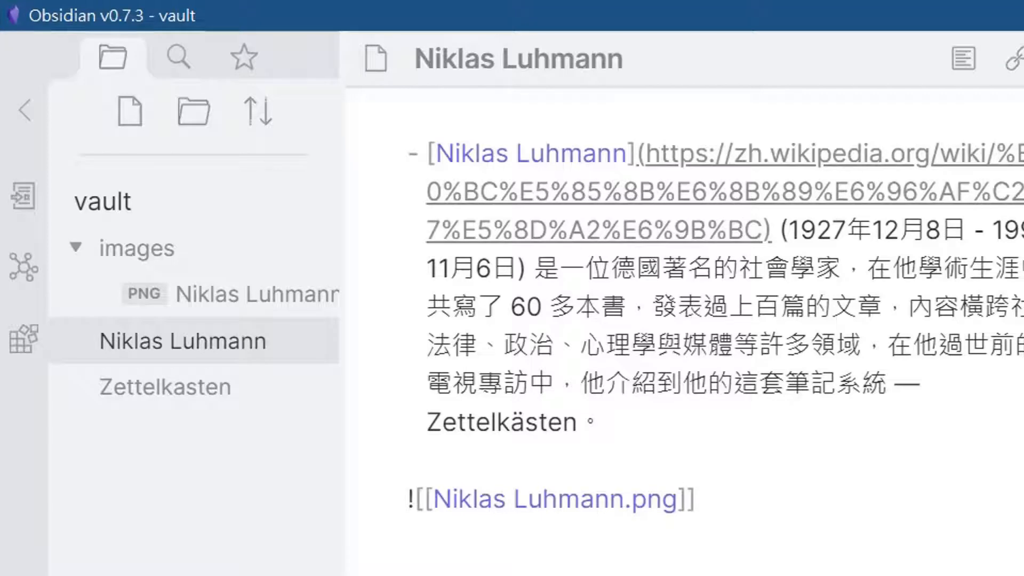
pyautogui.click(628, 429)
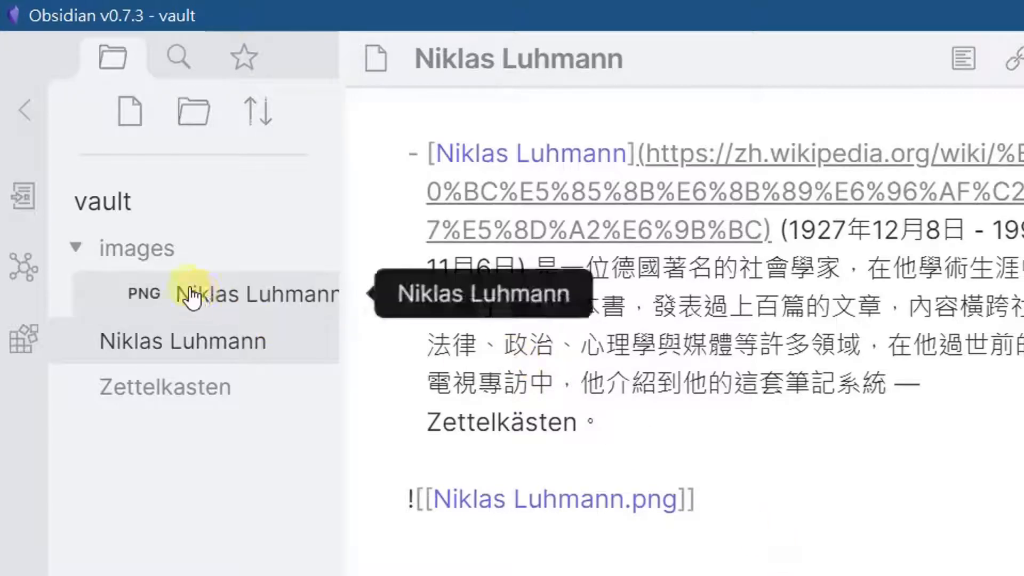
pyautogui.click(160, 256)
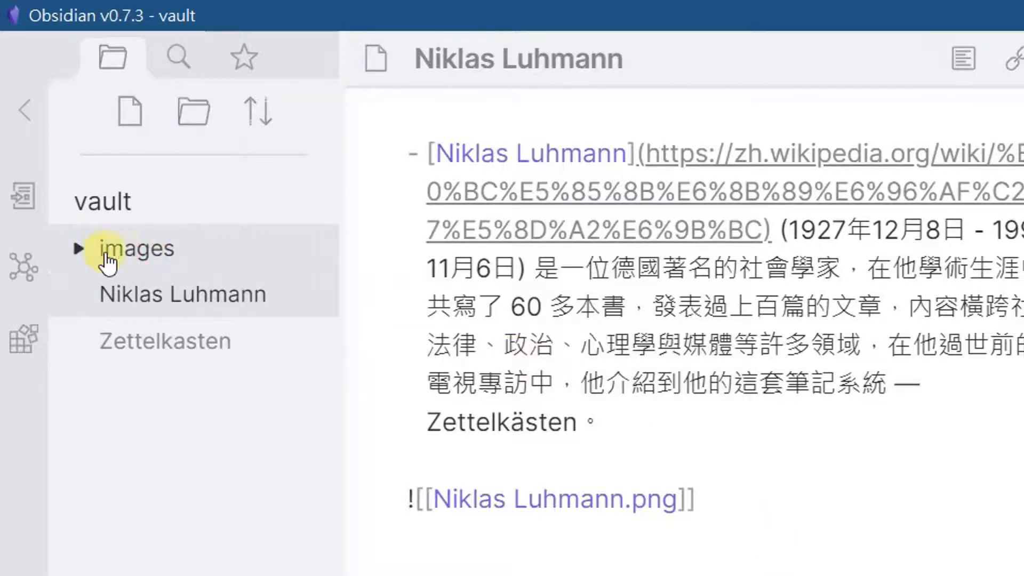
# View the context options of the images folder, including Set as attachment folder
pyautogui.rightClick(160, 256)
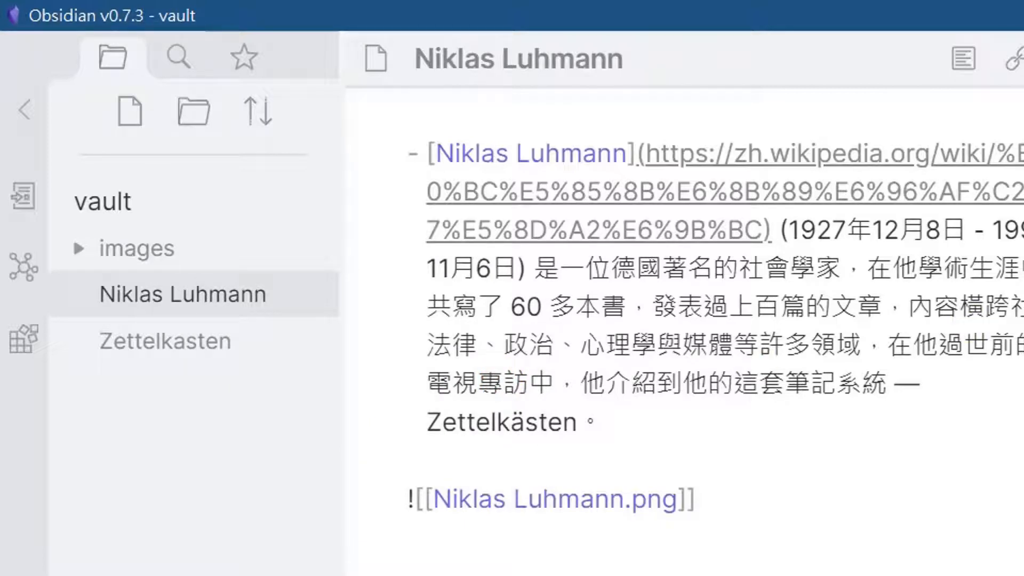
pyautogui.rightClick(147, 255)
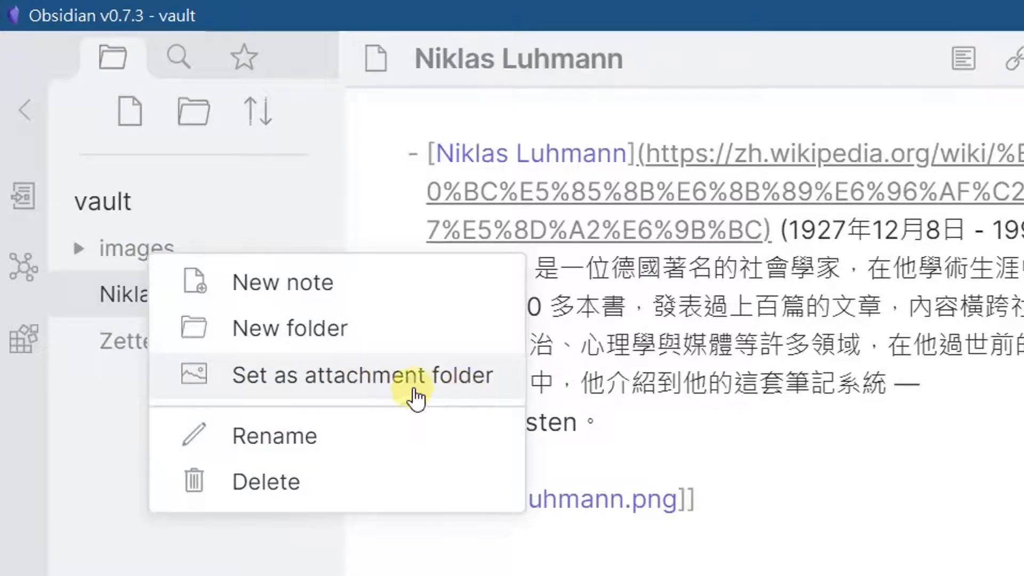
pyautogui.click(752, 384)
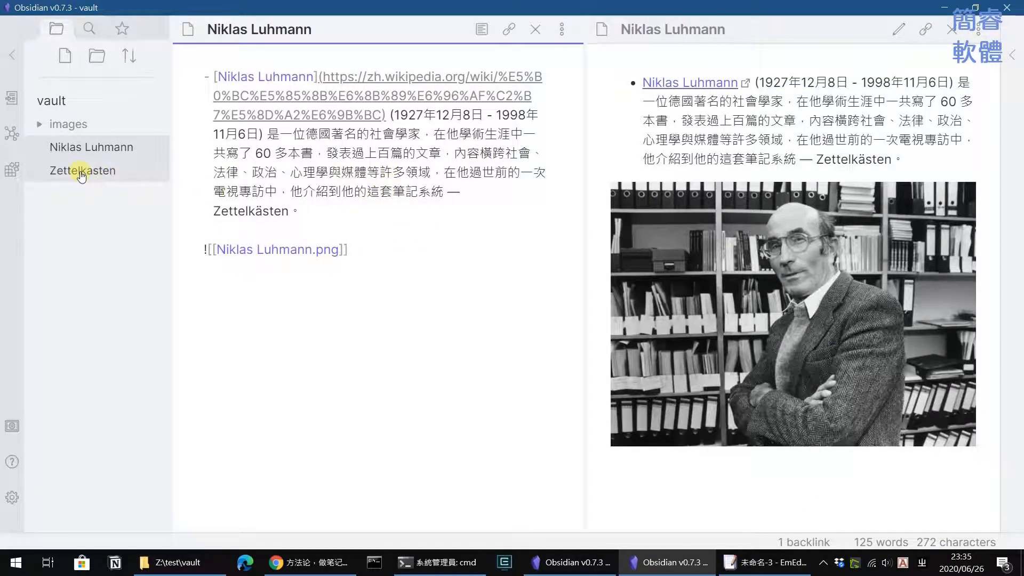
# Open the Zettelkasten note, switch to Chrome, and look through the Medium article on ZK 筆記整理術 past the highlighted note types
pyautogui.click(81, 172)
pyautogui.scroll(-2, 463, 323)
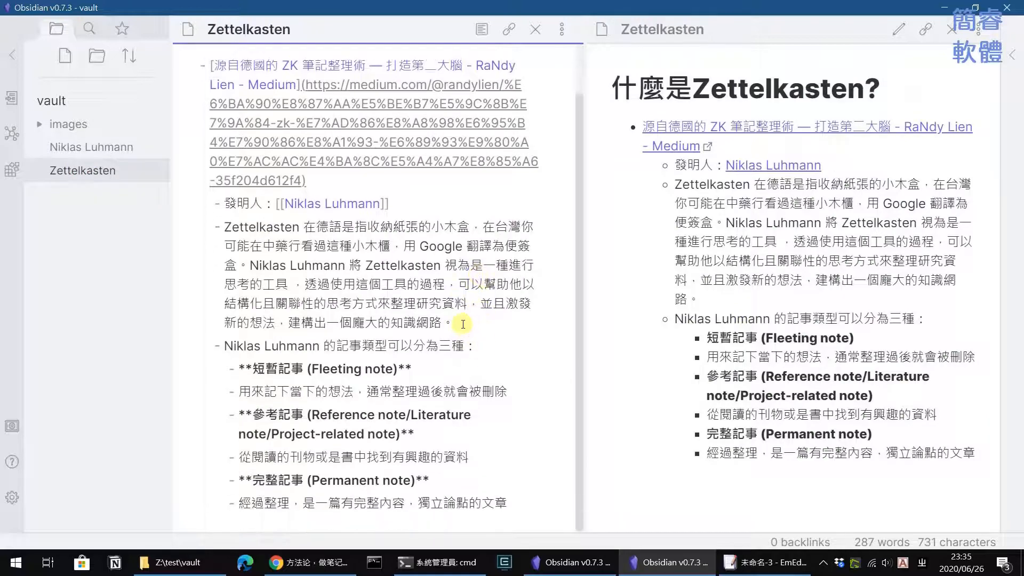
pyautogui.click(328, 568)
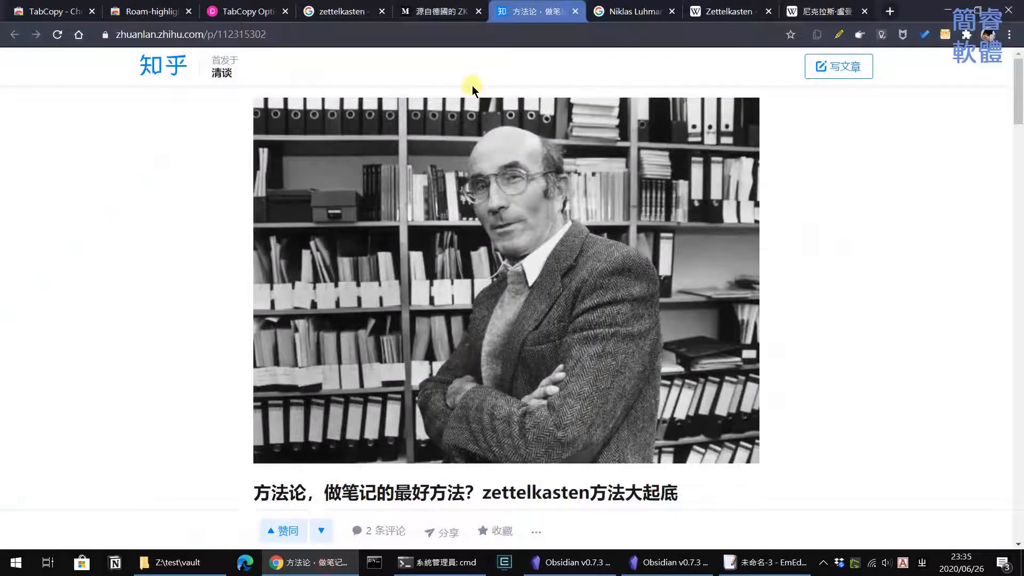
pyautogui.click(434, 12)
pyautogui.scroll(-10, 600, 352)
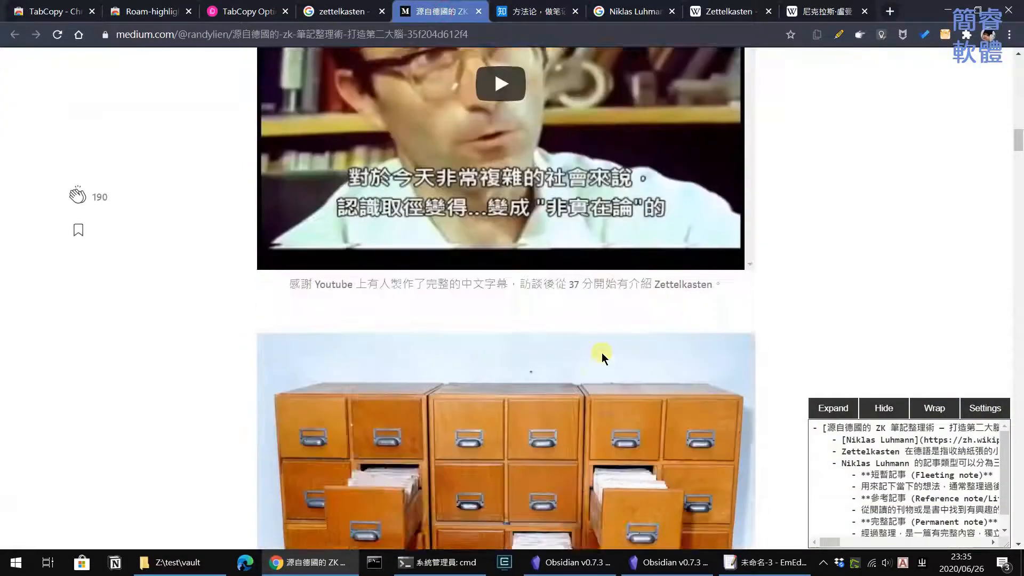
pyautogui.scroll(-20, 601, 353)
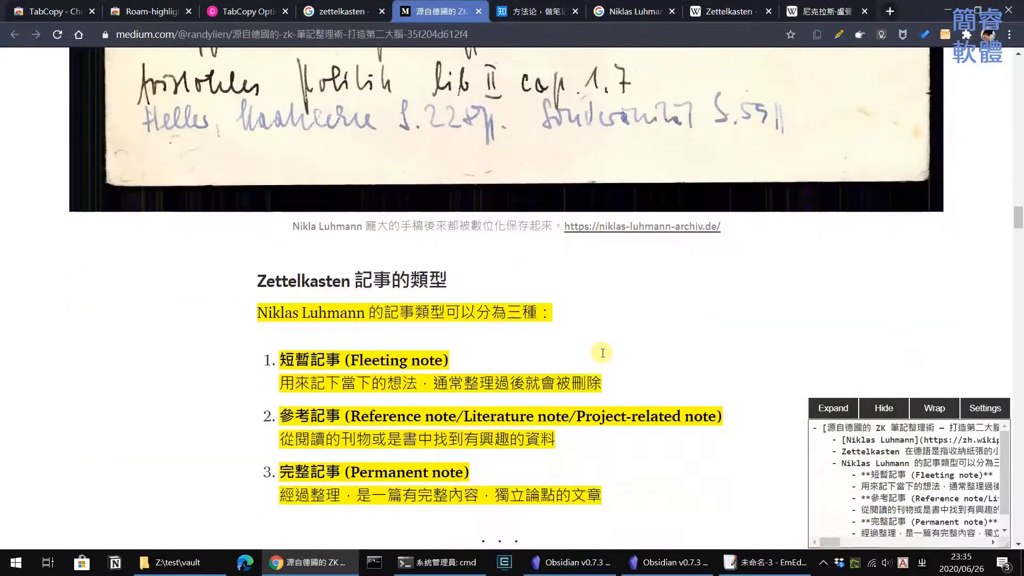
pyautogui.scroll(-5, 603, 353)
pyautogui.scroll(-7, 603, 353)
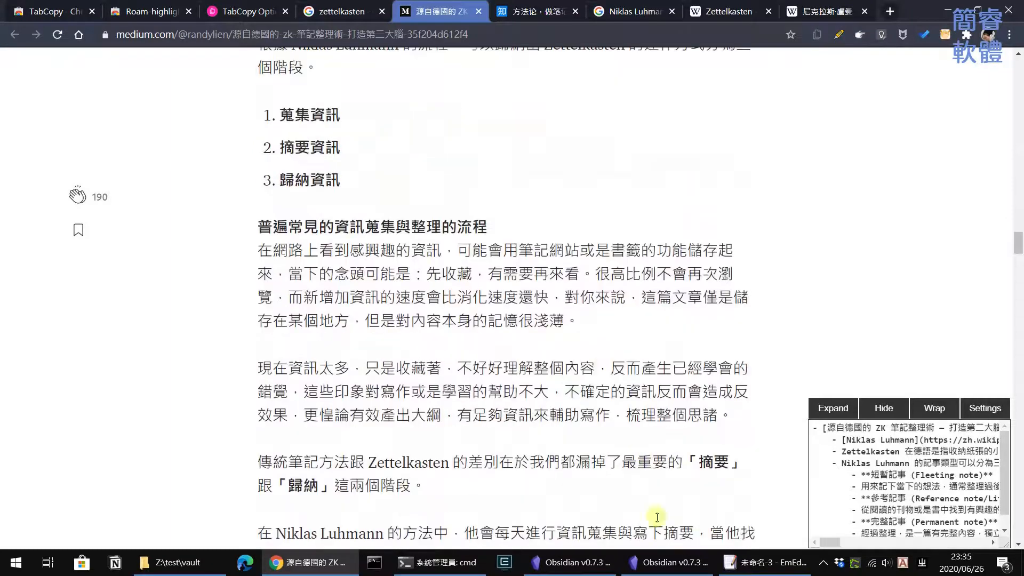
# Return to Obsidian and add a level-two heading "Tools" at the end of the Zettelkasten note
pyautogui.click(670, 563)
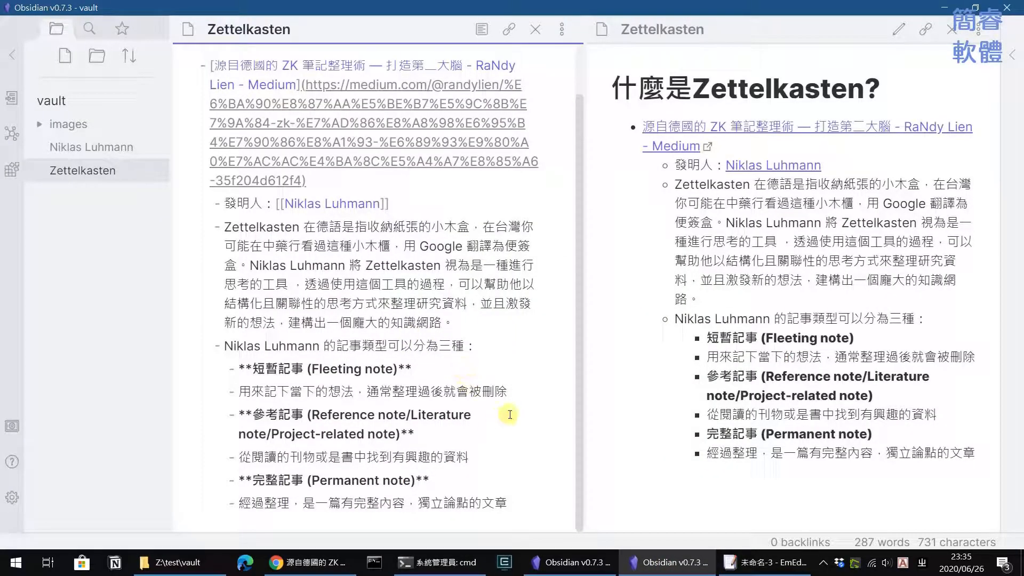
pyautogui.click(516, 502)
pyautogui.press('Return')
pyautogui.press('Return')
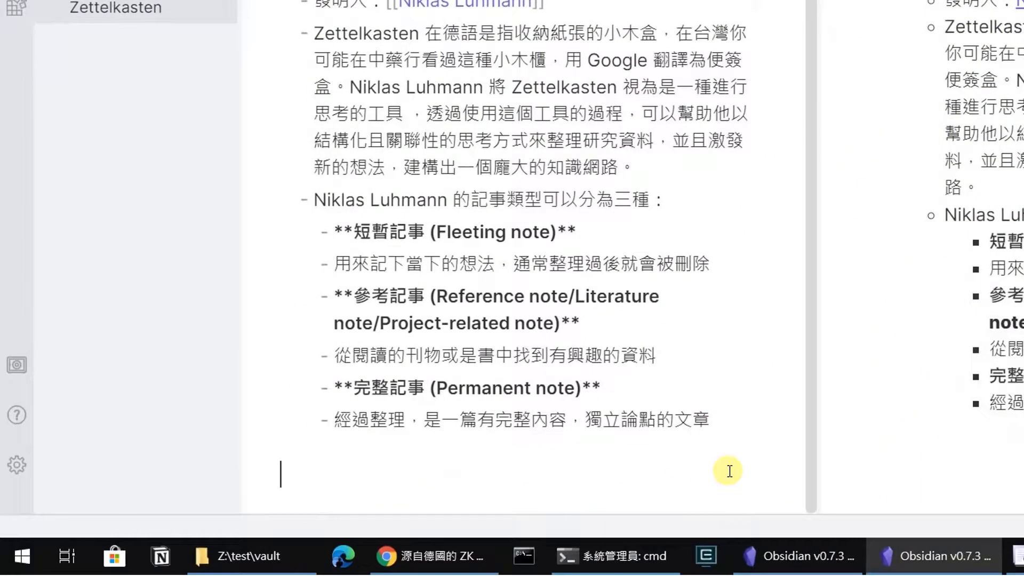
pyautogui.write('##')
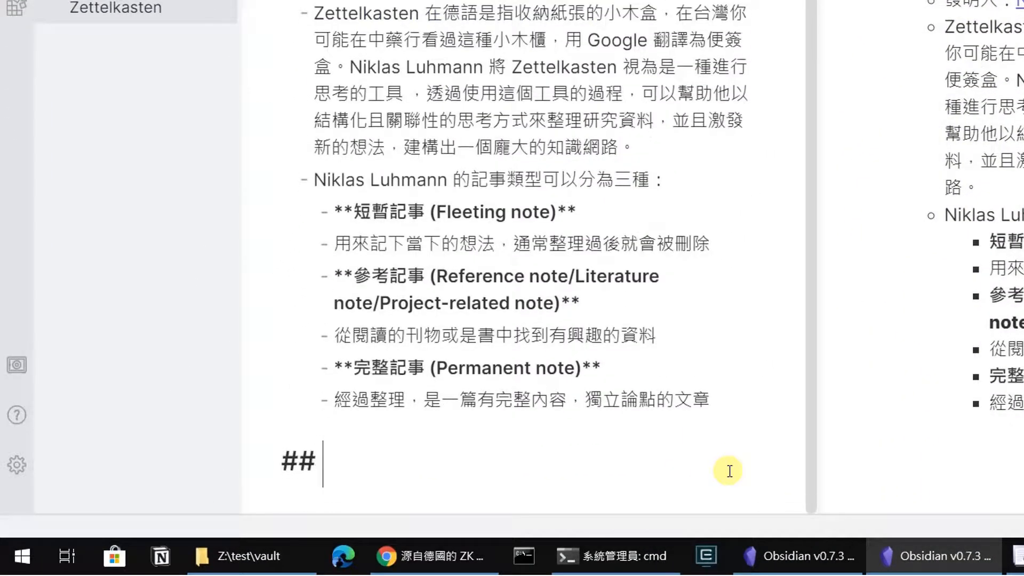
pyautogui.write(' Tools')
pyautogui.press('Return')
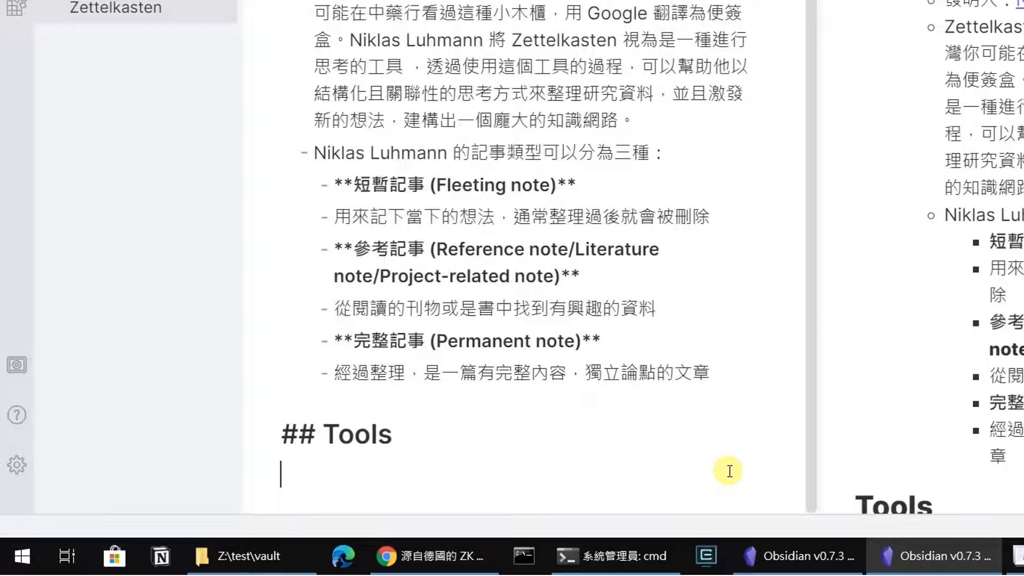
# List "Roam Reasearch" and "Obsidian" as bullet items under the Tools heading
pyautogui.press('BackSpace')
pyautogui.write('Roam Re')
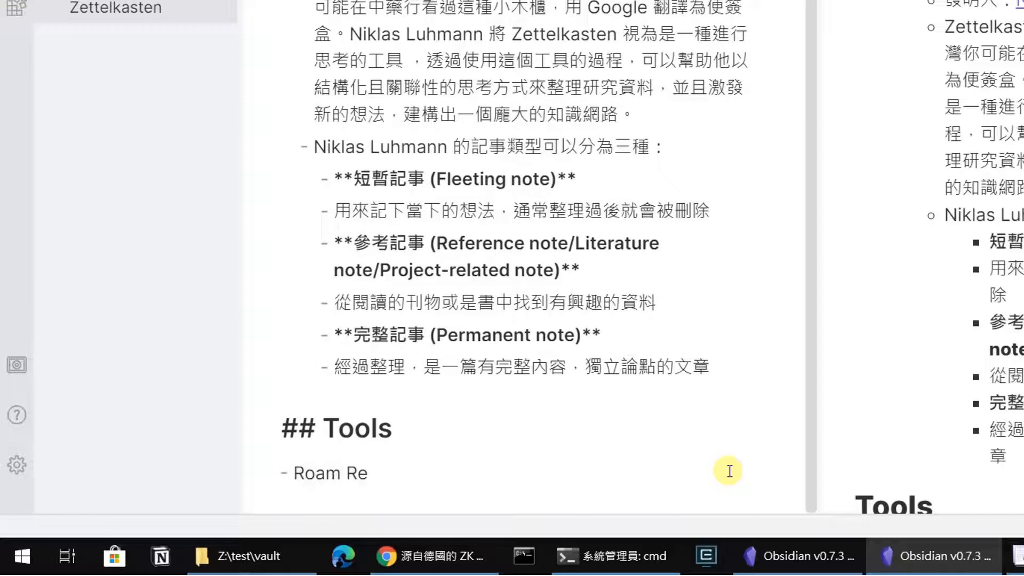
pyautogui.write('asearch')
pyautogui.press('Return')
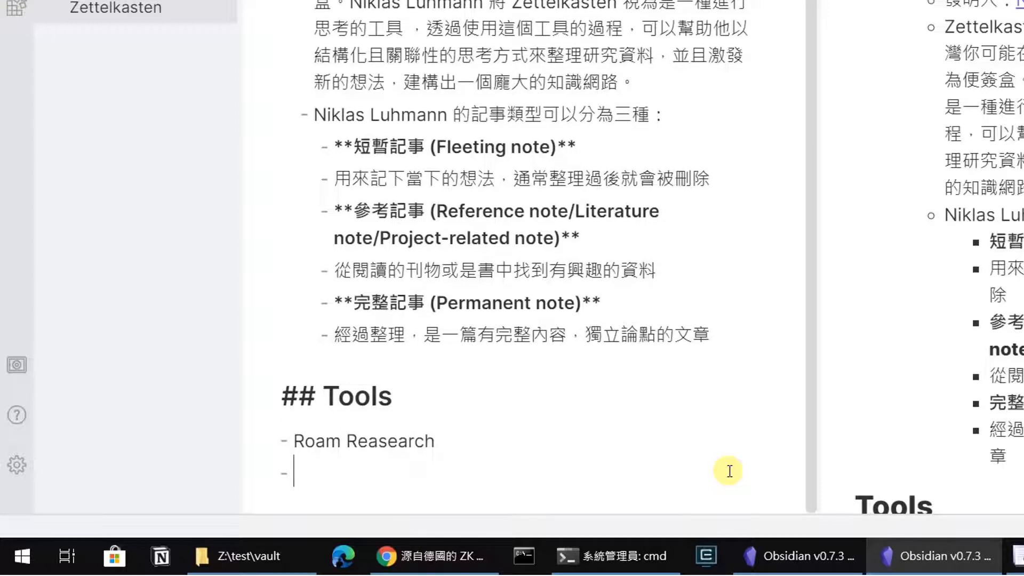
pyautogui.write('Obsidian')
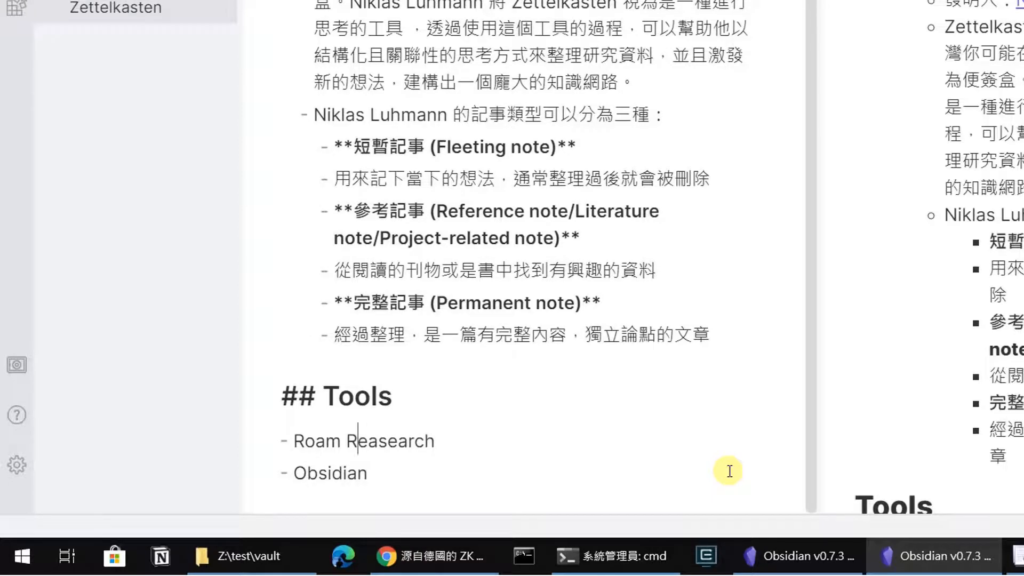
# Turn the Roam Reasearch and Obsidian bullet items into internal links with double square brackets
pyautogui.press('Up')
pyautogui.press('Home')
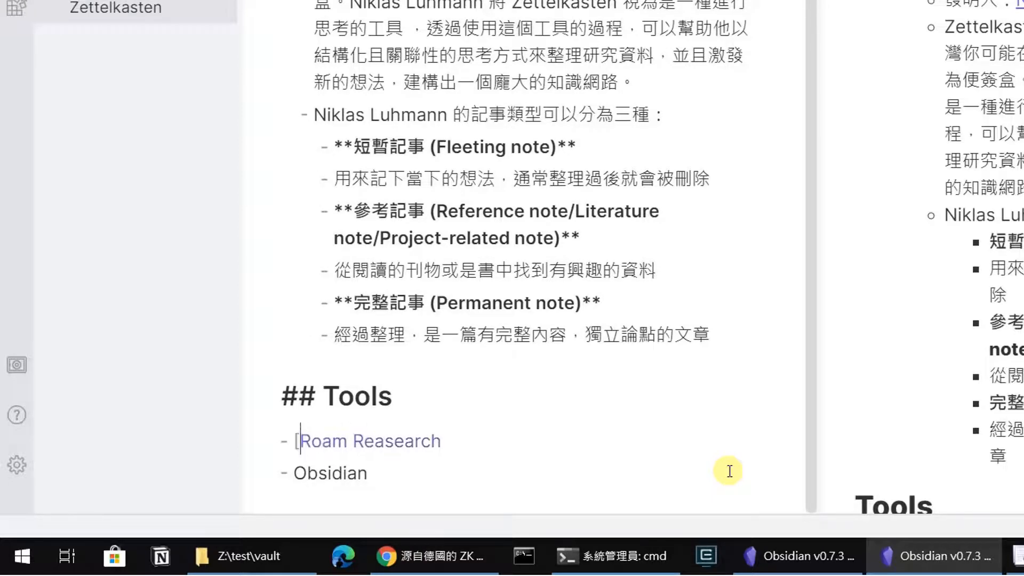
pyautogui.write('[[')
pyautogui.press('End')
pyautogui.write(']]')
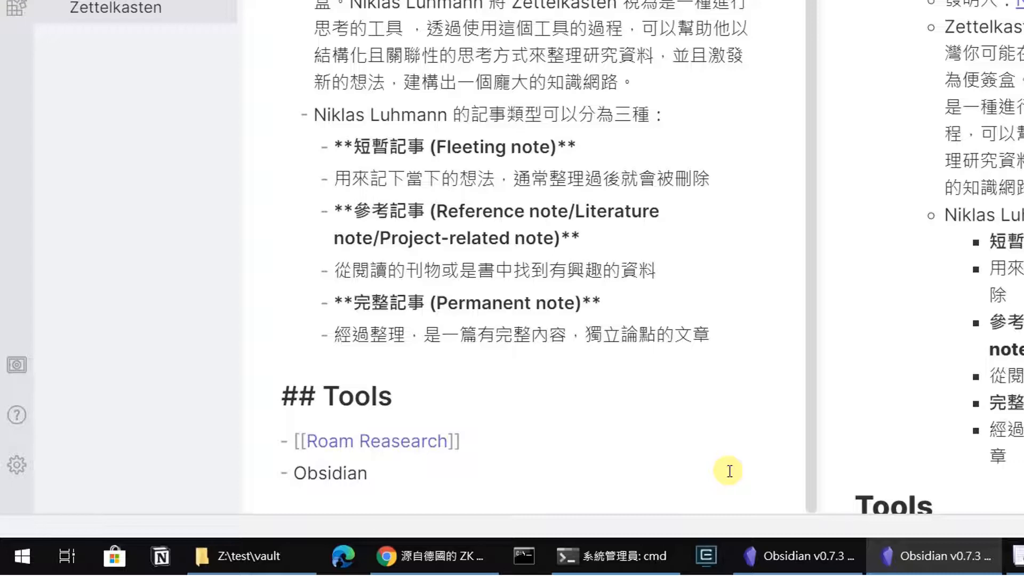
pyautogui.write('[[')
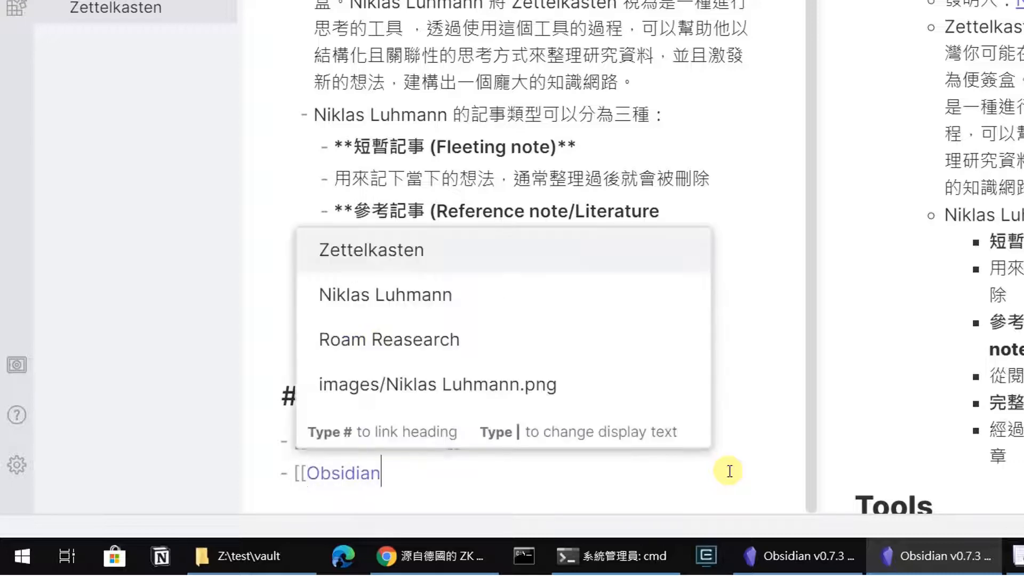
pyautogui.press('End')
pyautogui.write(']]')
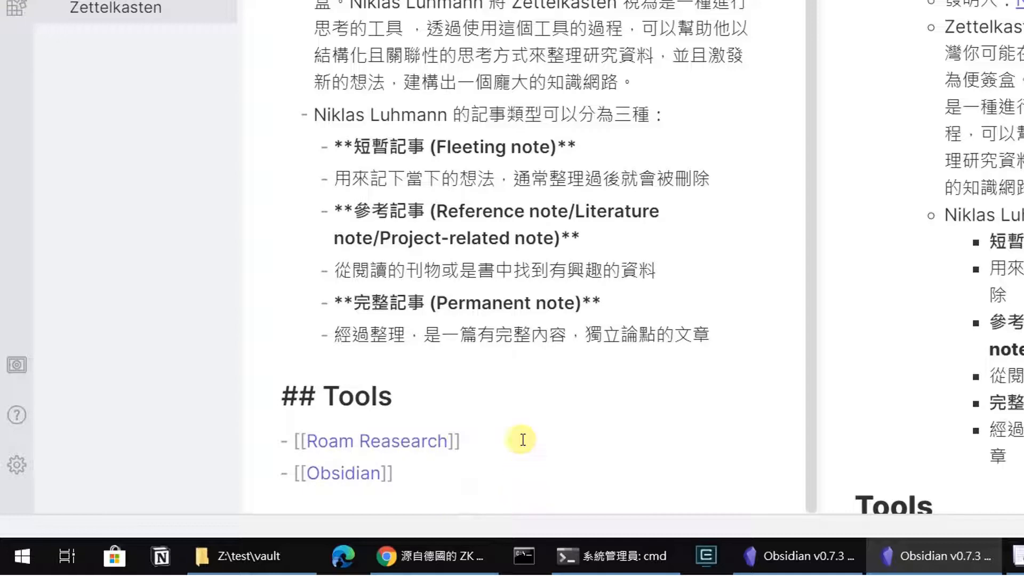
# Create the Roam Reasearch note from its link and add the level-one heading "Roam Research"
pyautogui.keyDown('ctrl'); pyautogui.click(347, 438); pyautogui.keyUp('ctrl')
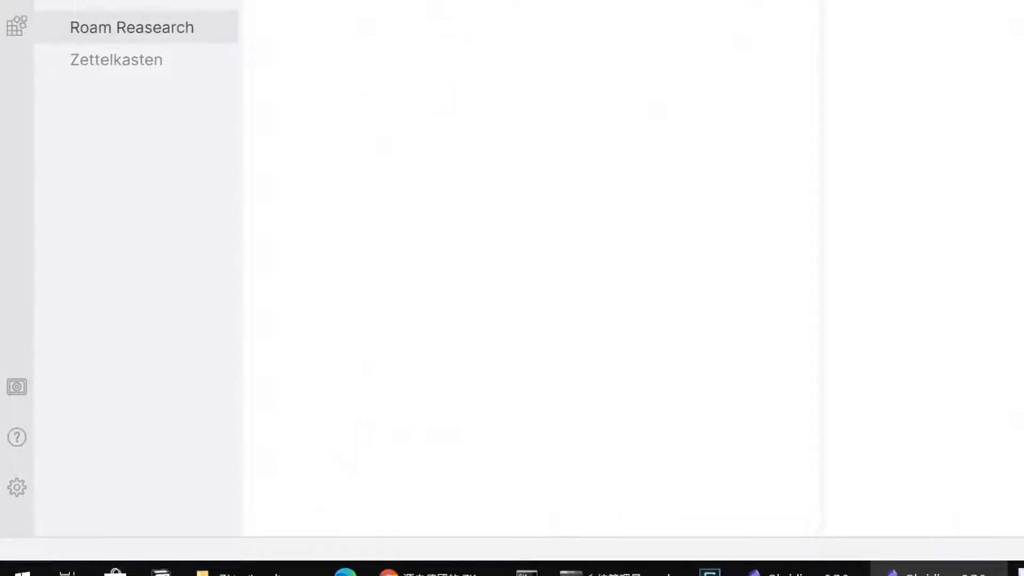
pyautogui.write('# ')
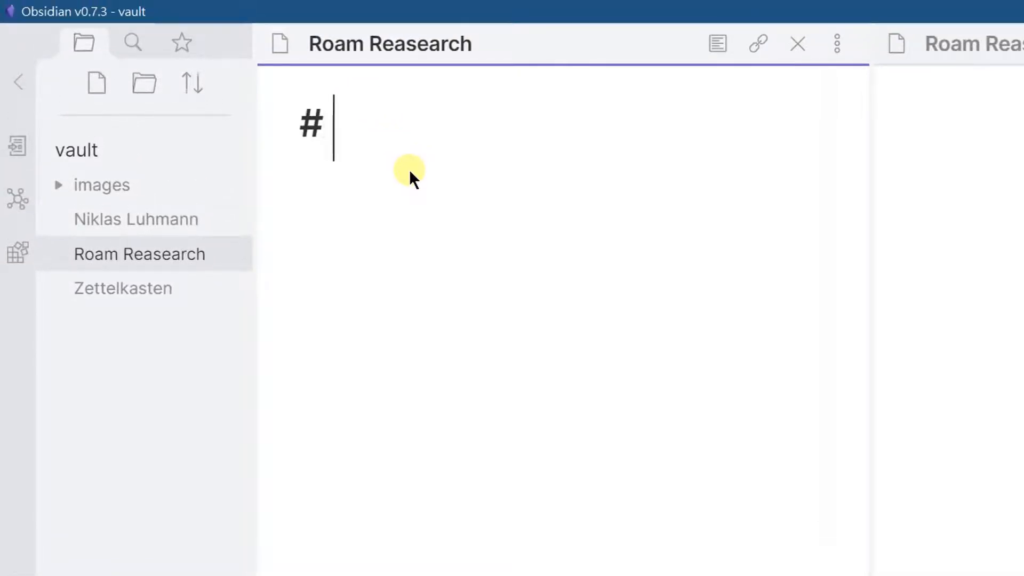
pyautogui.write('R')
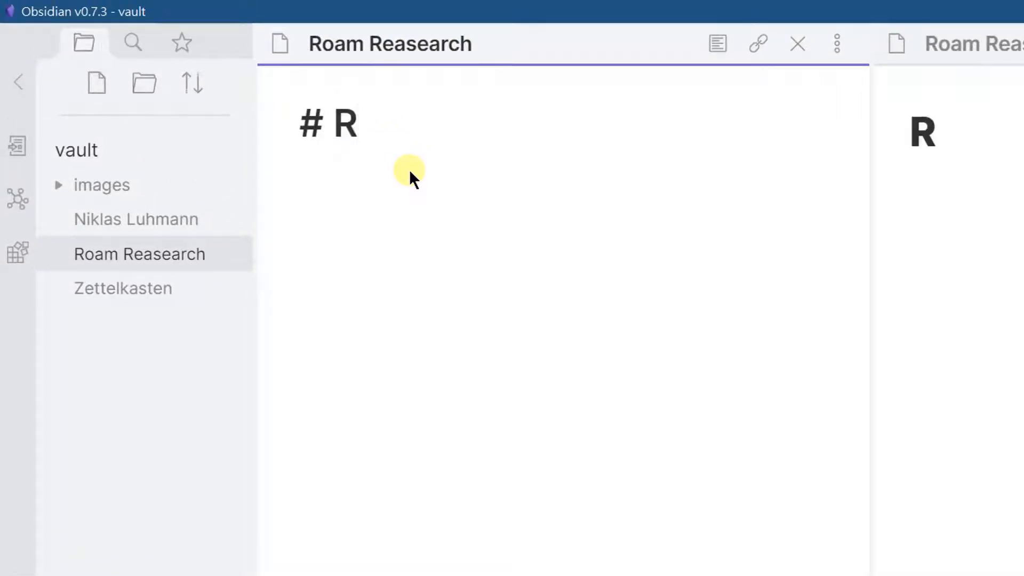
pyautogui.write('oam R')
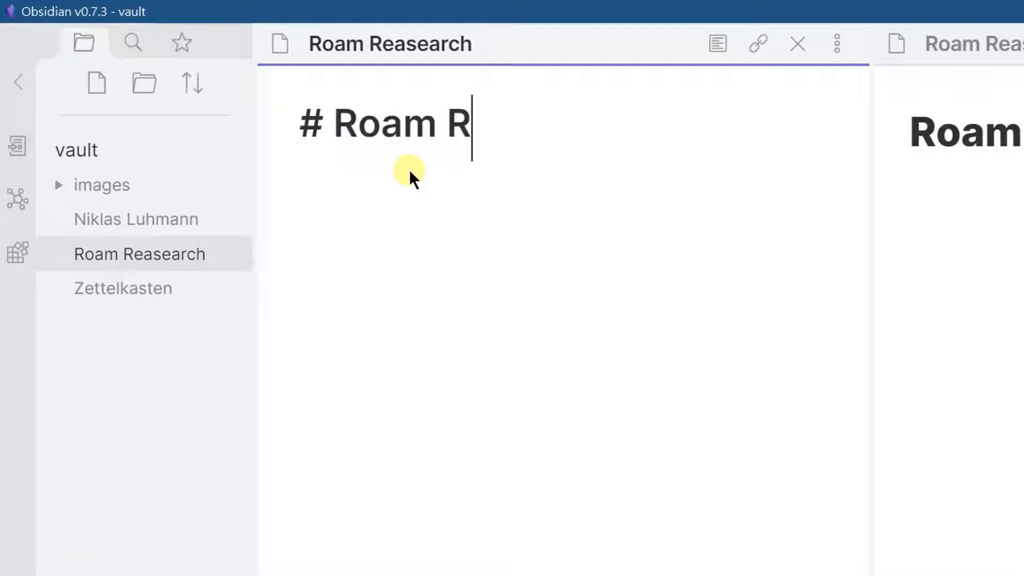
pyautogui.write('esearch')
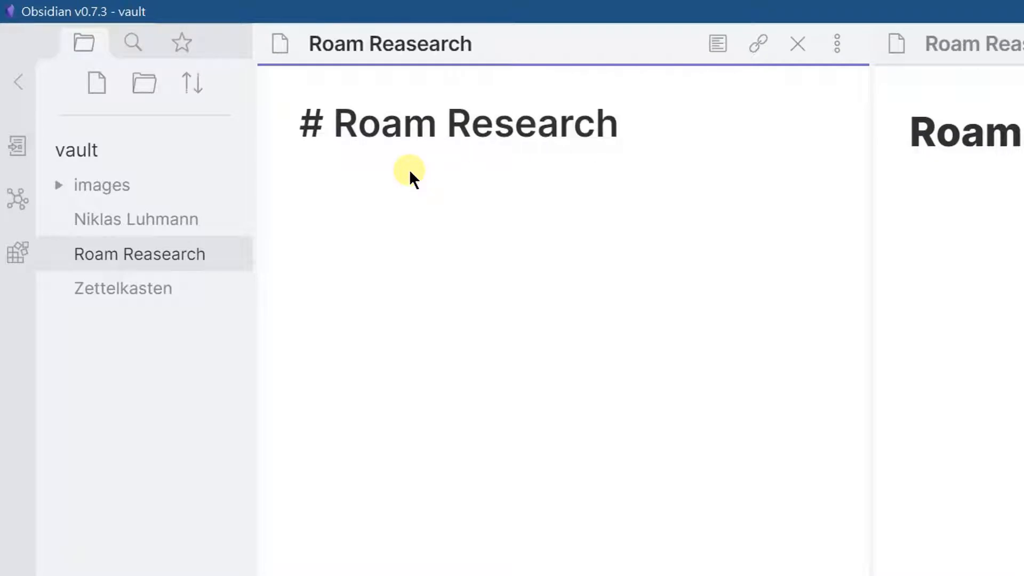
pyautogui.press('Return')
# Switch to Chrome and search Google for "roam research" in place of the zettelkasten query
pyautogui.click(387, 575)
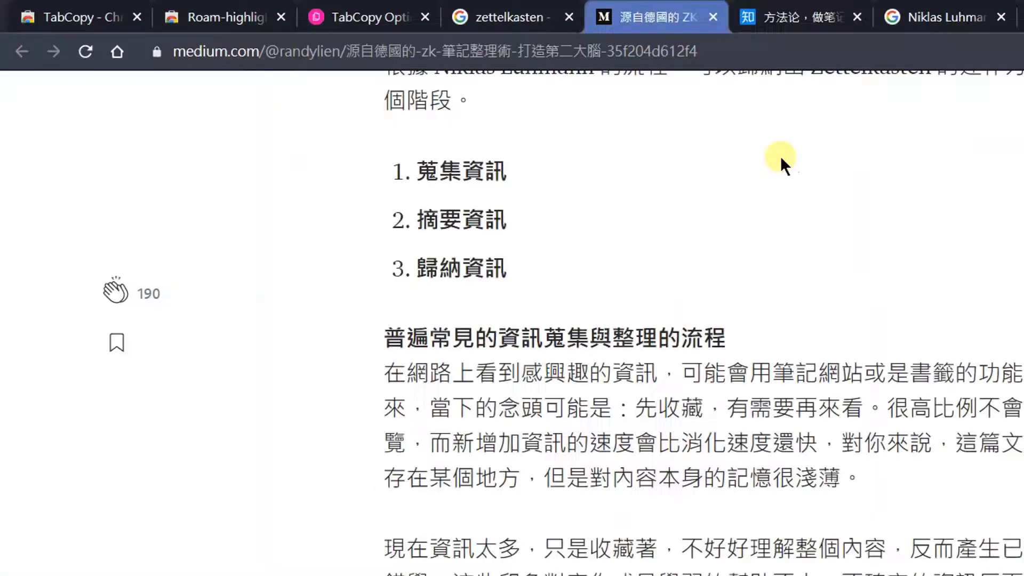
pyautogui.click(480, 17)
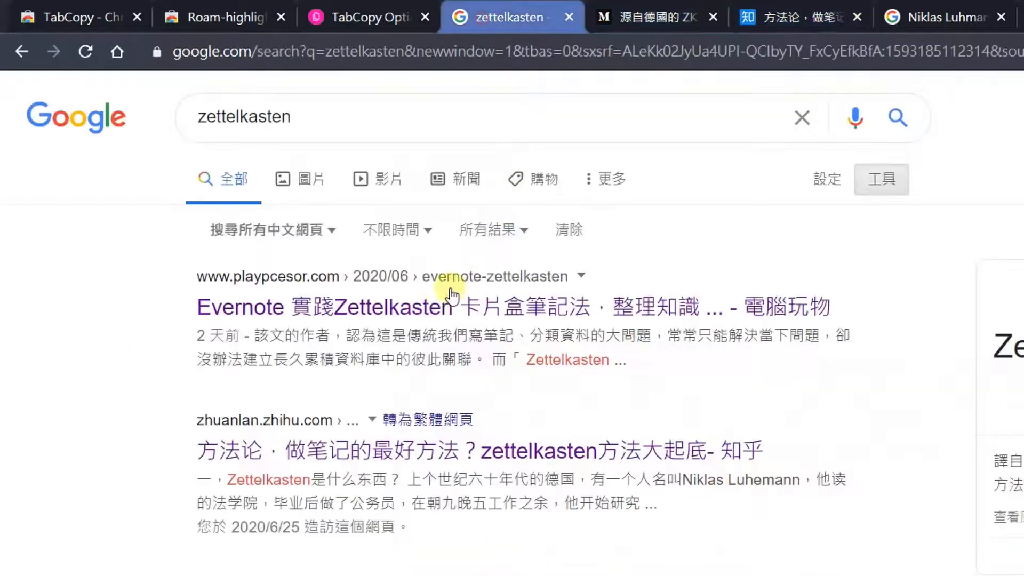
pyautogui.doubleClick(312, 106)
pyautogui.write('roam')
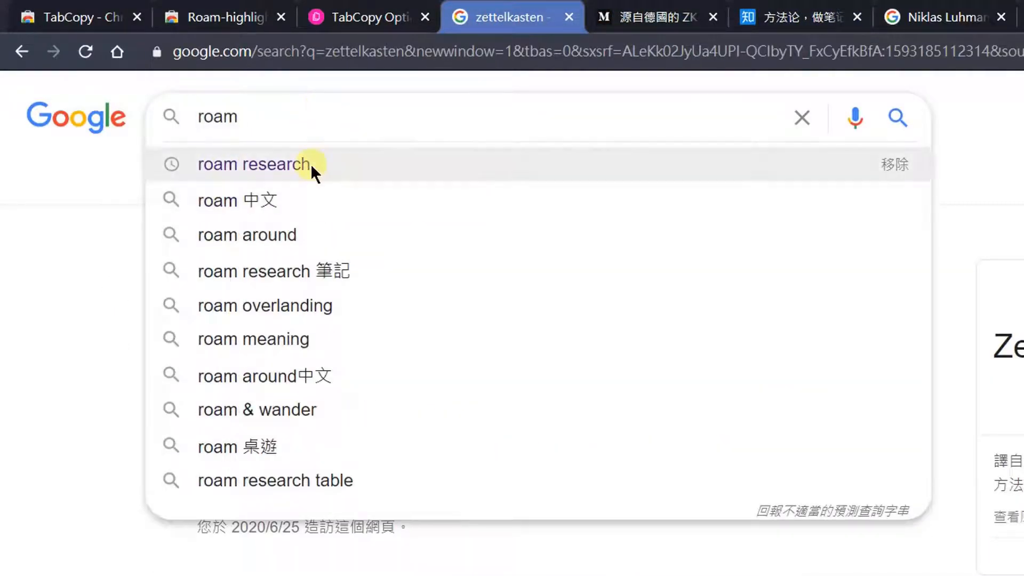
pyautogui.click(311, 164)
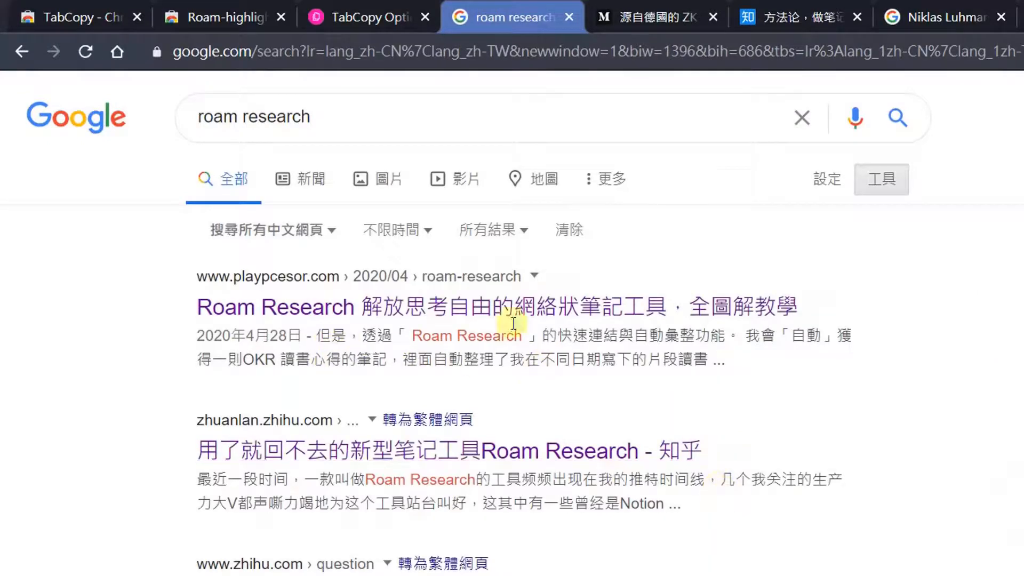
# Open the playpcesor.com article on Roam Research and go to its introductory text
pyautogui.click(513, 318)
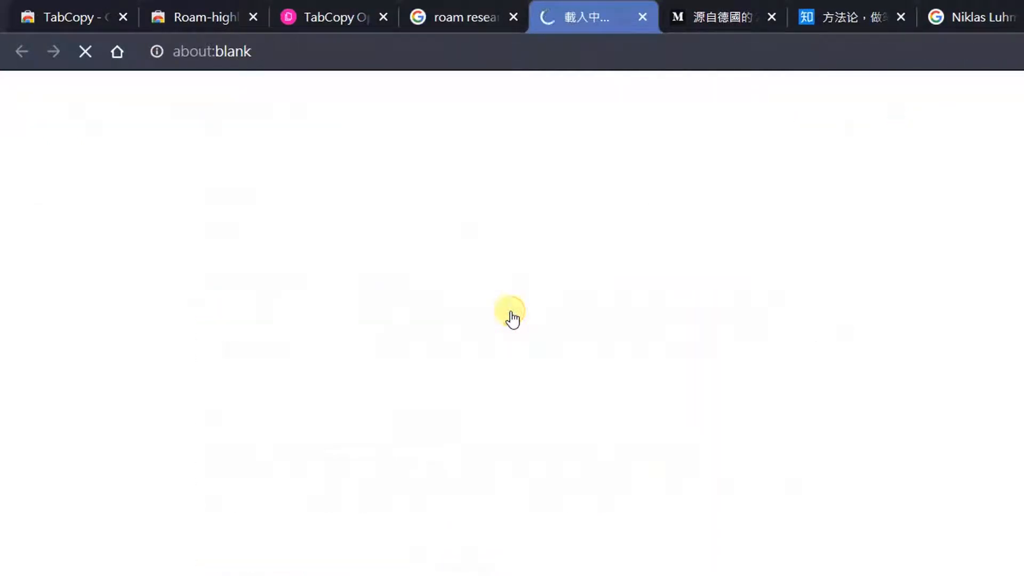
pyautogui.scroll(-15, 875, 434)
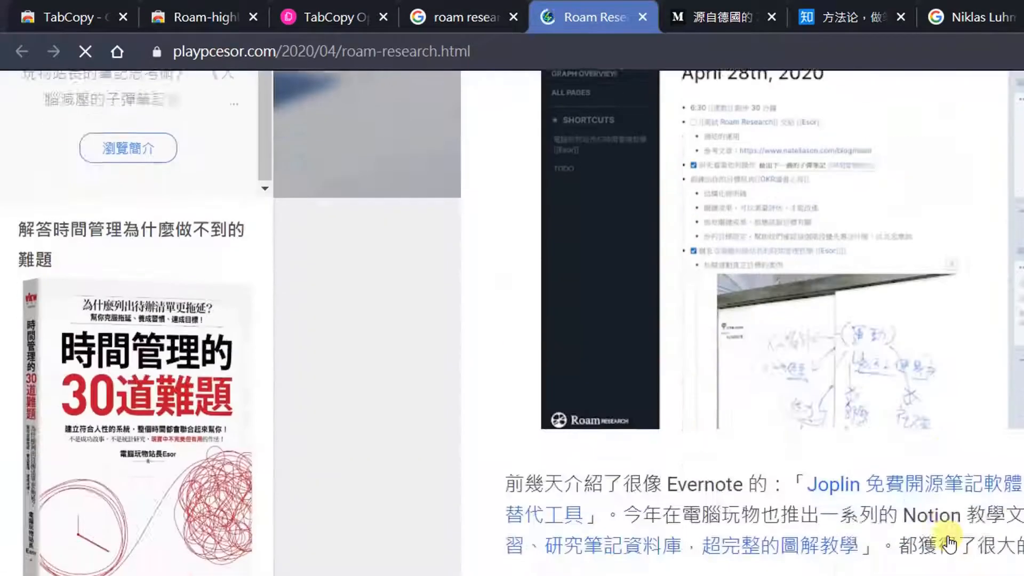
pyautogui.scroll(-2, 948, 536)
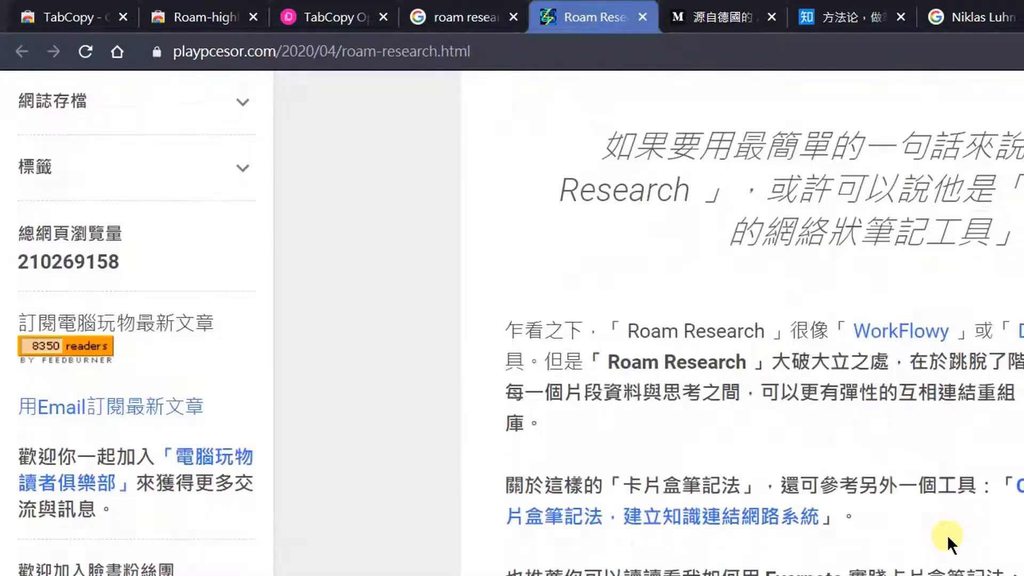
# Find the article's sentence on organizing knowledge more freely with Roam Research and highlight it with Roam-highlighter
pyautogui.scroll(5, 949, 535)
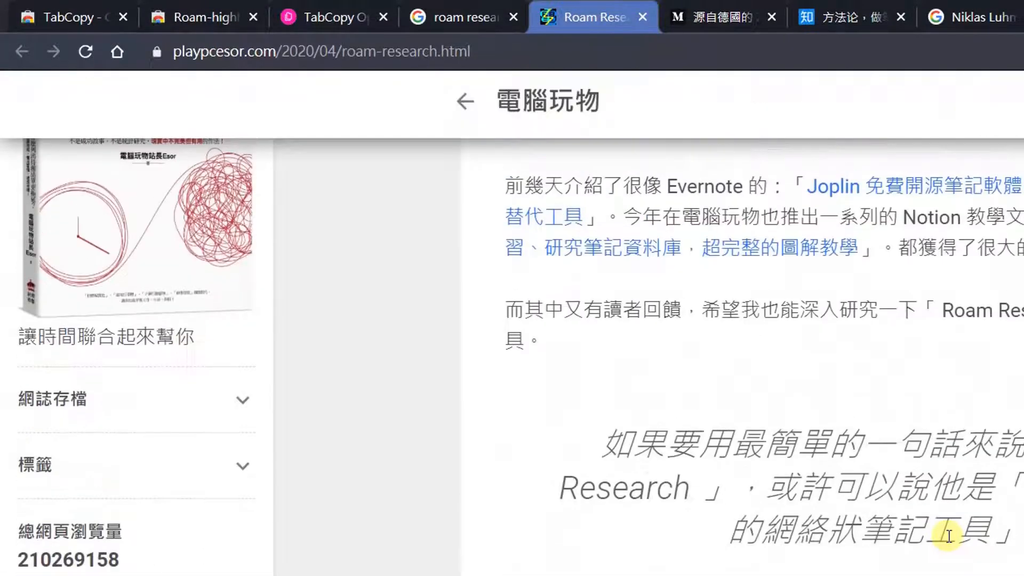
pyautogui.scroll(-15, 947, 536)
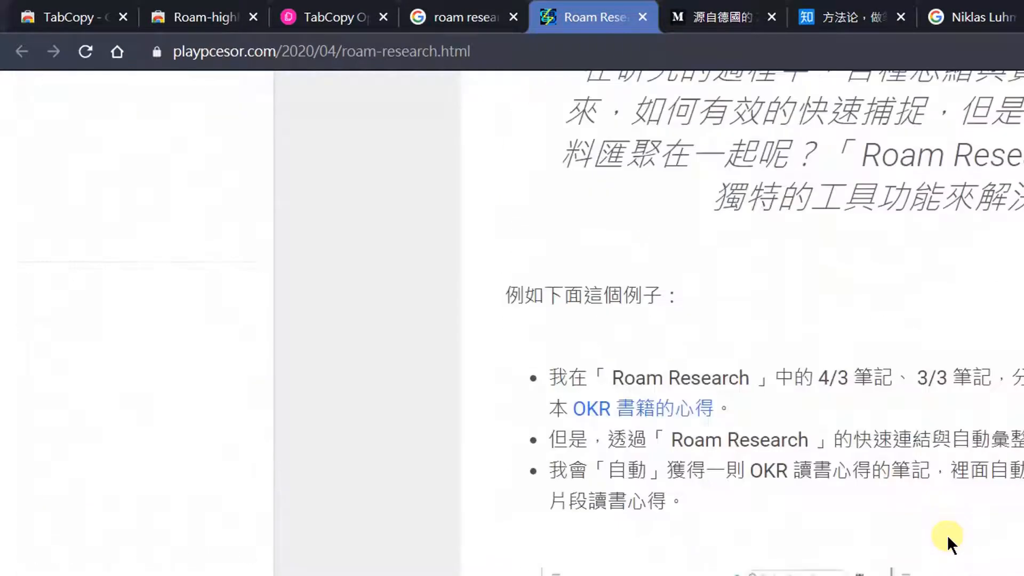
pyautogui.scroll(-15, 947, 536)
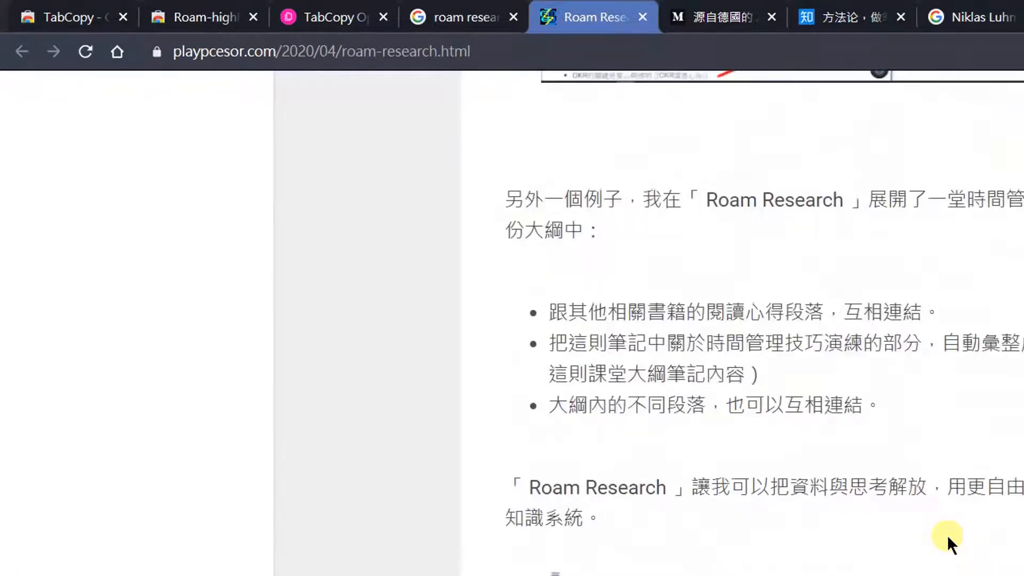
pyautogui.scroll(4, 948, 536)
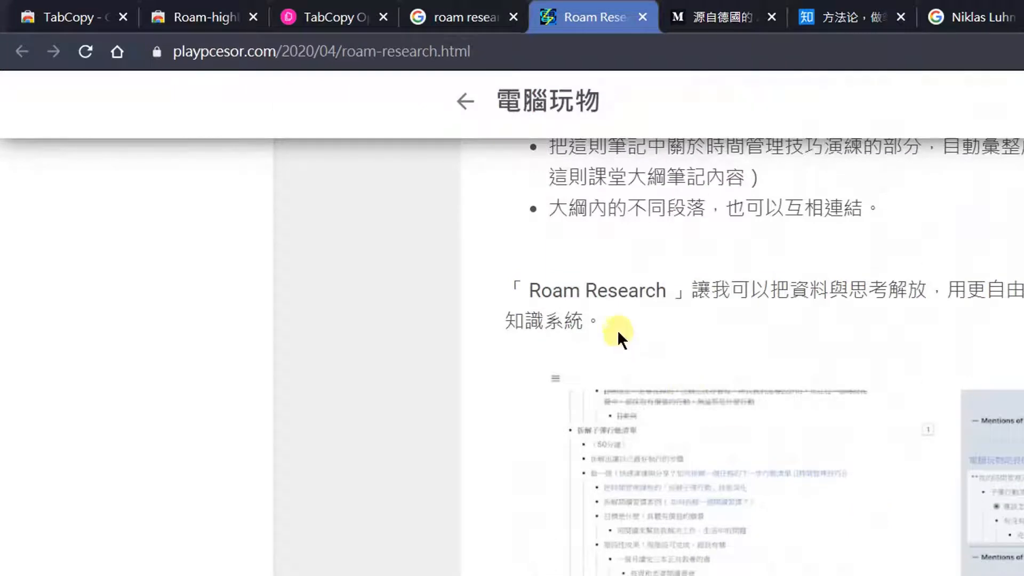
pyautogui.moveTo(508, 292); pyautogui.dragTo(619, 316)
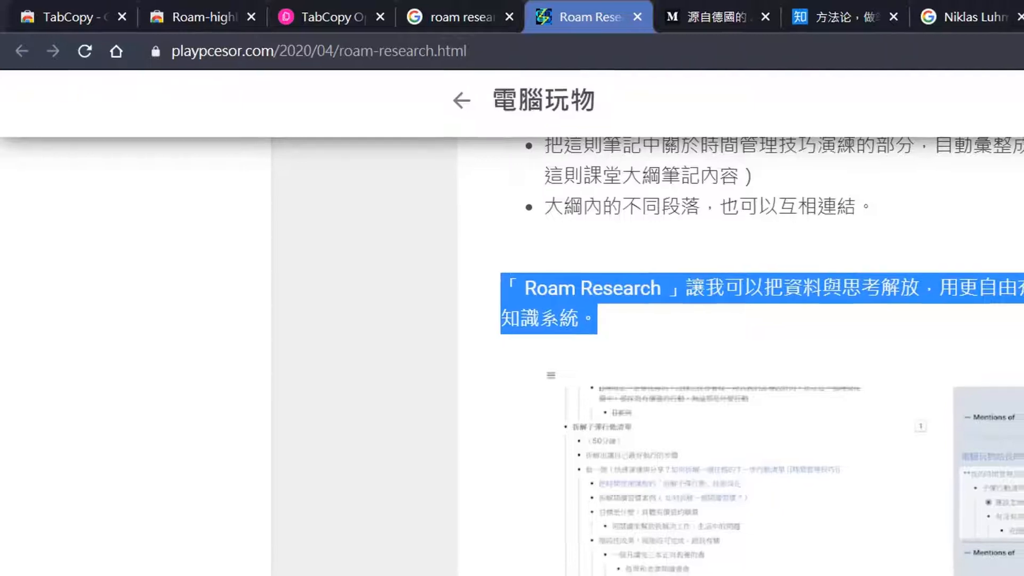
pyautogui.hotkey('alt', 'x')
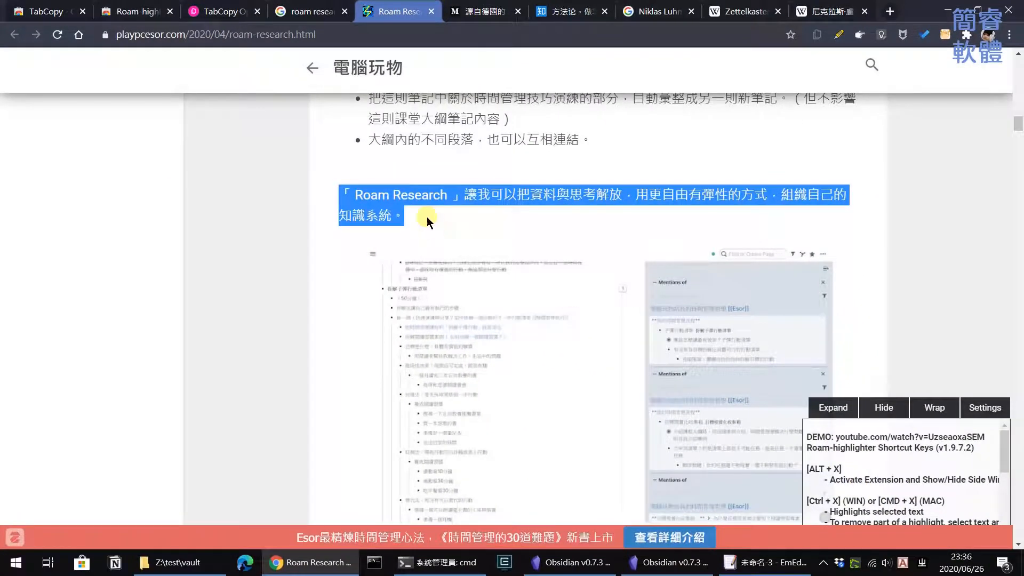
pyautogui.hotkey('ctrl', 'x')
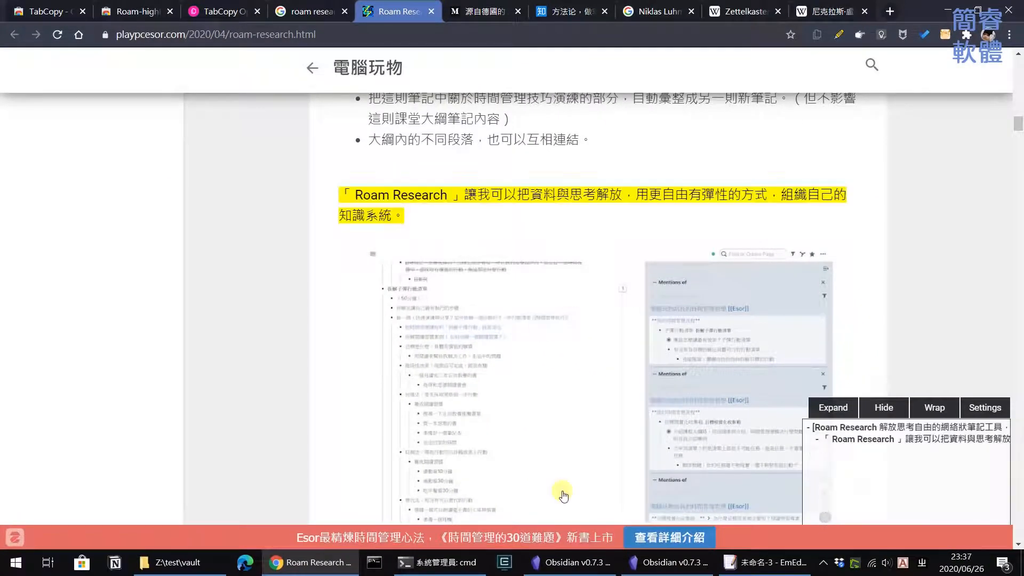
# Switch to Obsidian and paste the highlighted excerpt with its source link into the Roam Reasearch note, followed by new lines
pyautogui.click(678, 561)
pyautogui.hotkey('ctrl', 'v')
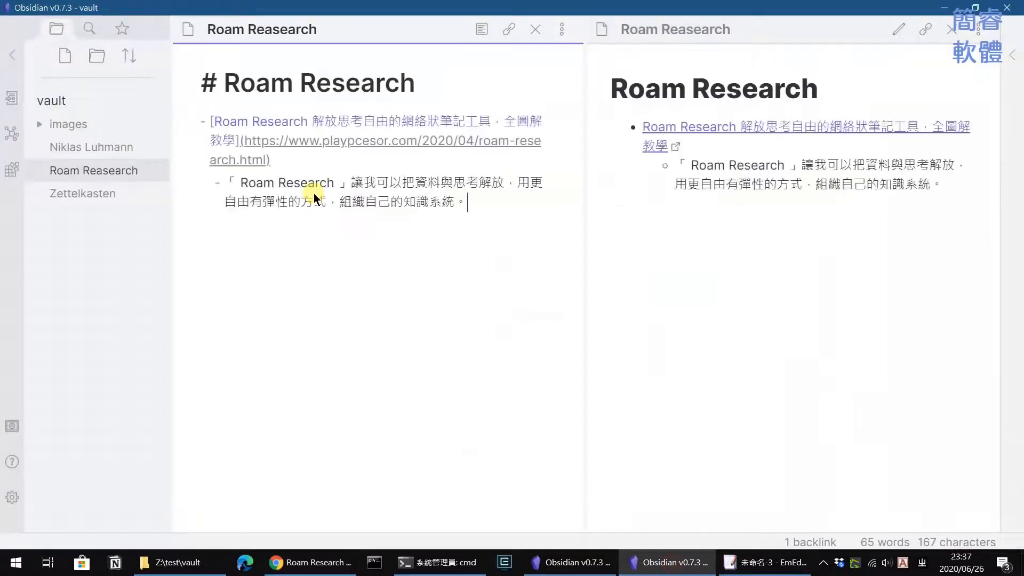
pyautogui.click(470, 202)
pyautogui.press('Return')
pyautogui.press('Return')
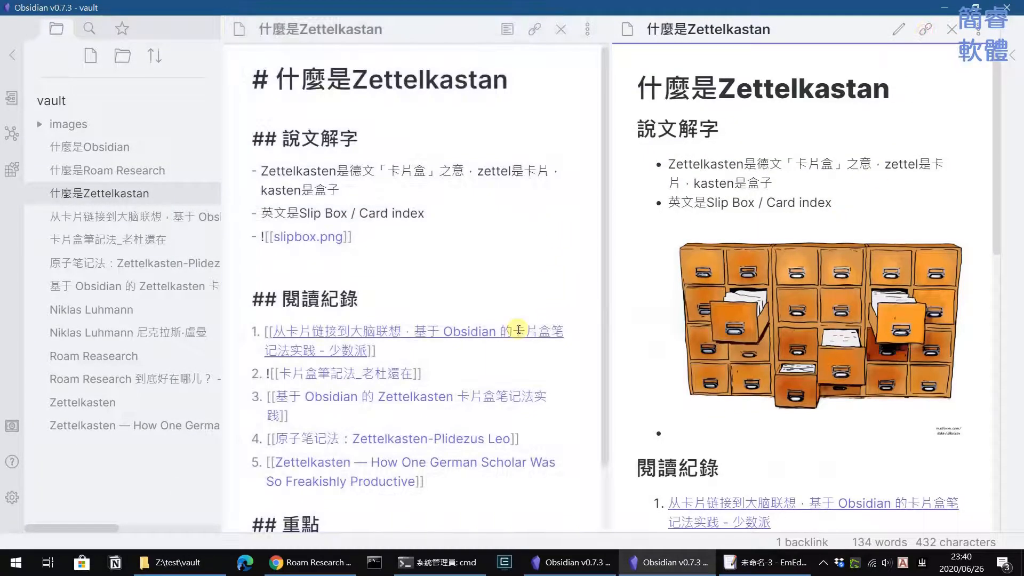
# Review the 什麼是Zettelkastan note, examine its first 閱讀紀錄 link in a separate pane and close that pane
pyautogui.scroll(-2, 519, 249)
pyautogui.scroll(2, 460, 367)
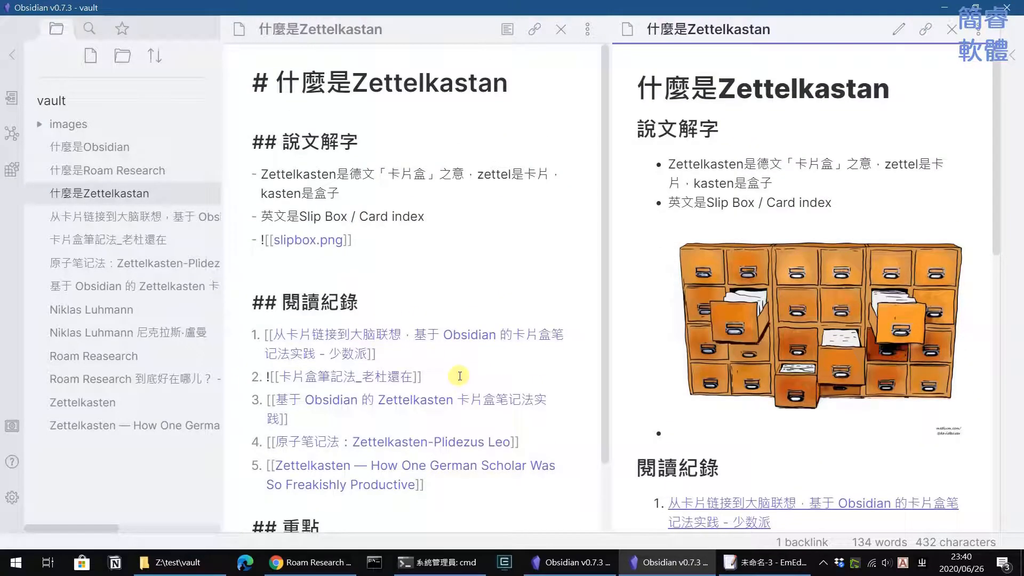
pyautogui.scroll(-2, 460, 376)
pyautogui.scroll(2, 460, 377)
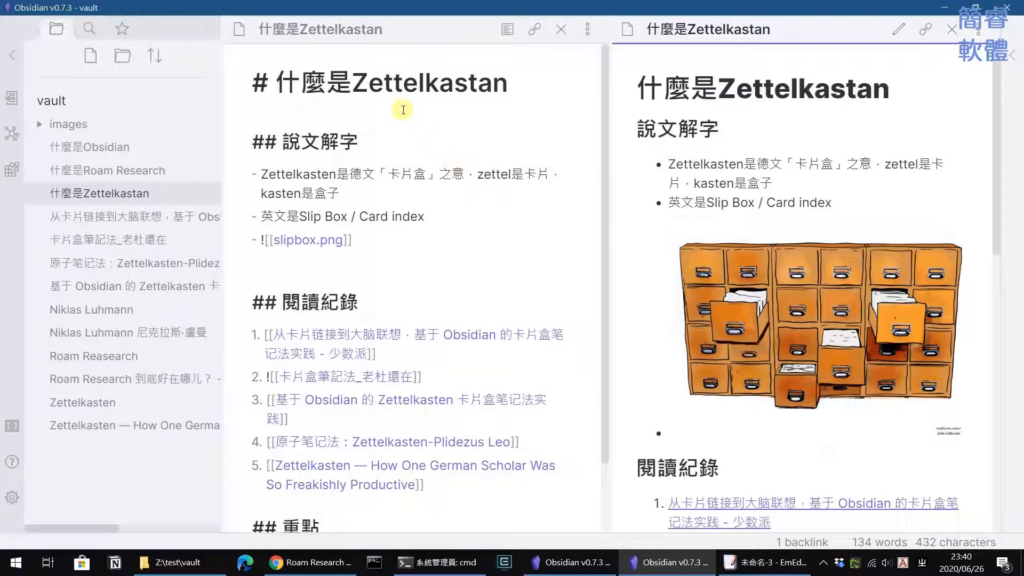
pyautogui.scroll(-1, 462, 293)
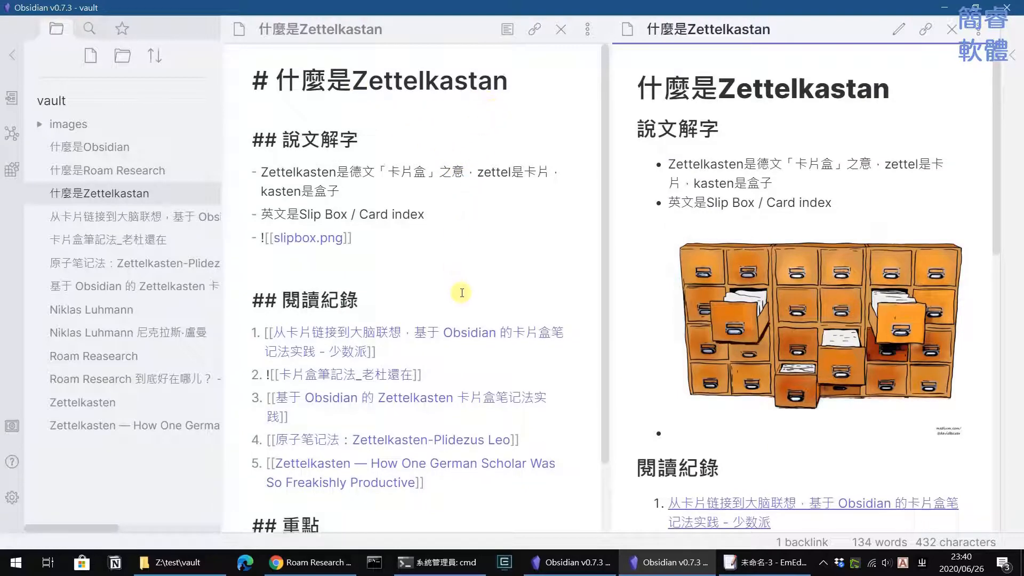
pyautogui.scroll(-1, 461, 293)
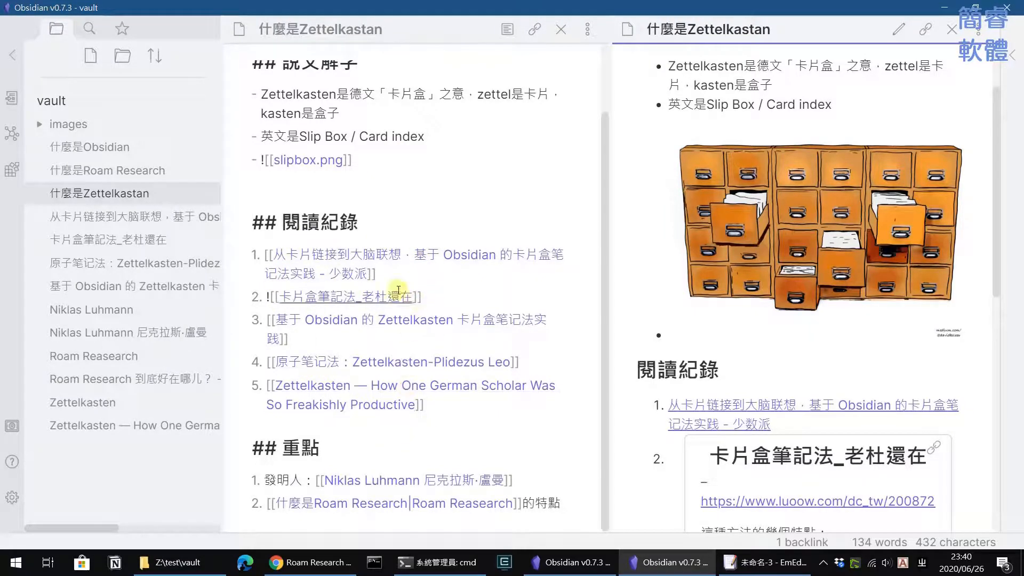
pyautogui.click(338, 251)
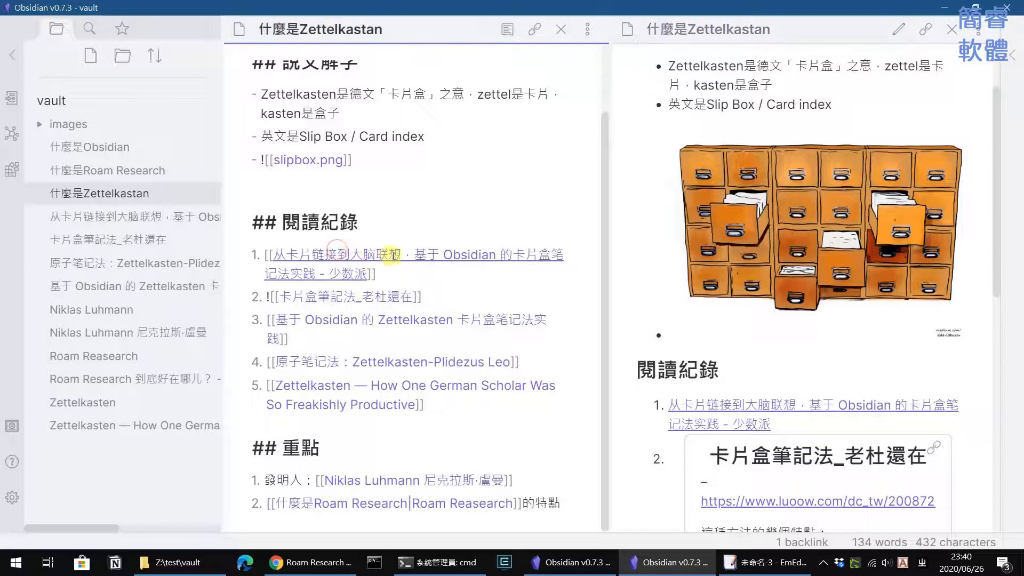
pyautogui.keyDown('ctrl'); pyautogui.click(424, 253); pyautogui.keyUp('ctrl')
pyautogui.scroll(-2, 669, 309)
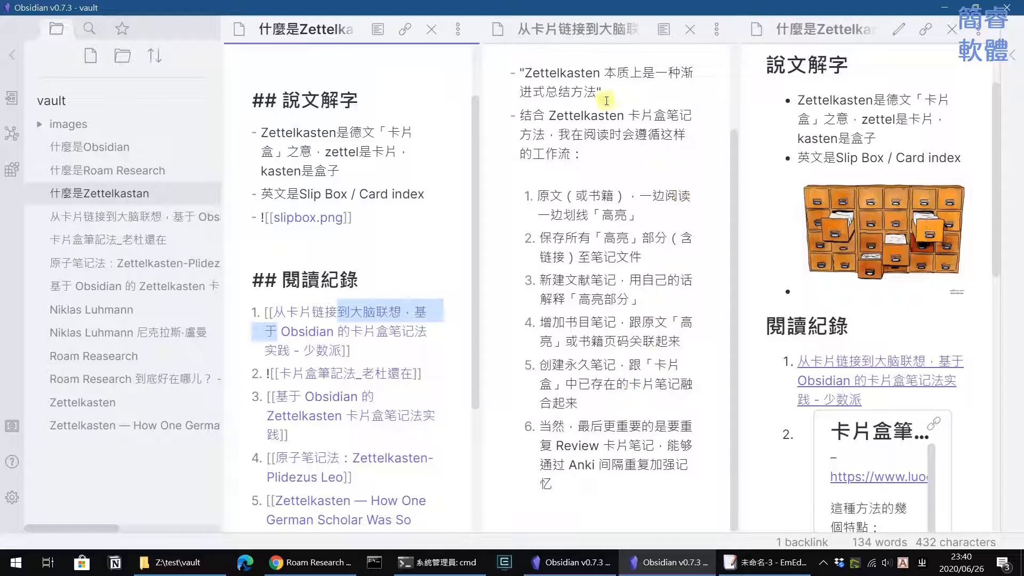
pyautogui.scroll(2, 576, 359)
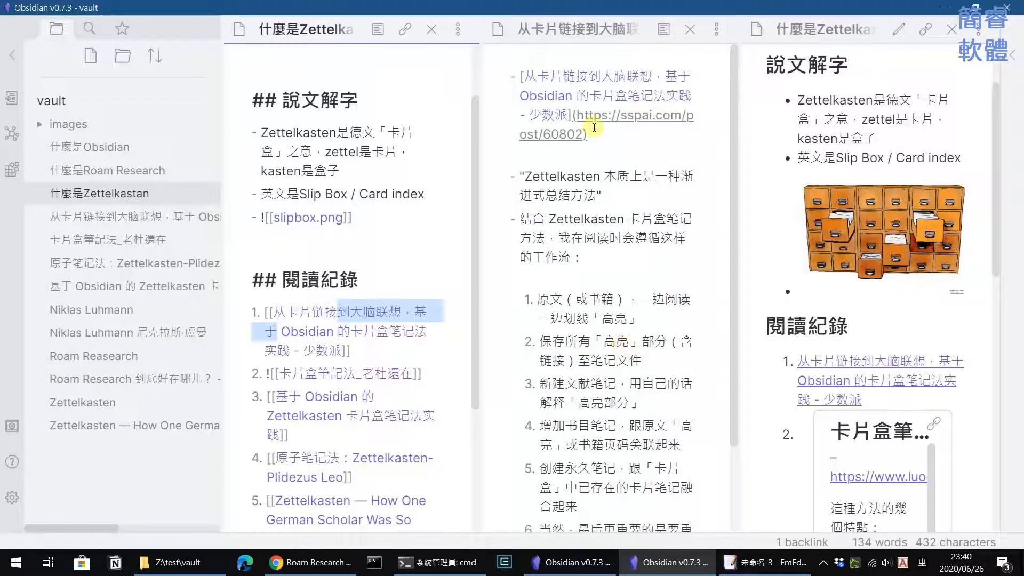
pyautogui.click(691, 29)
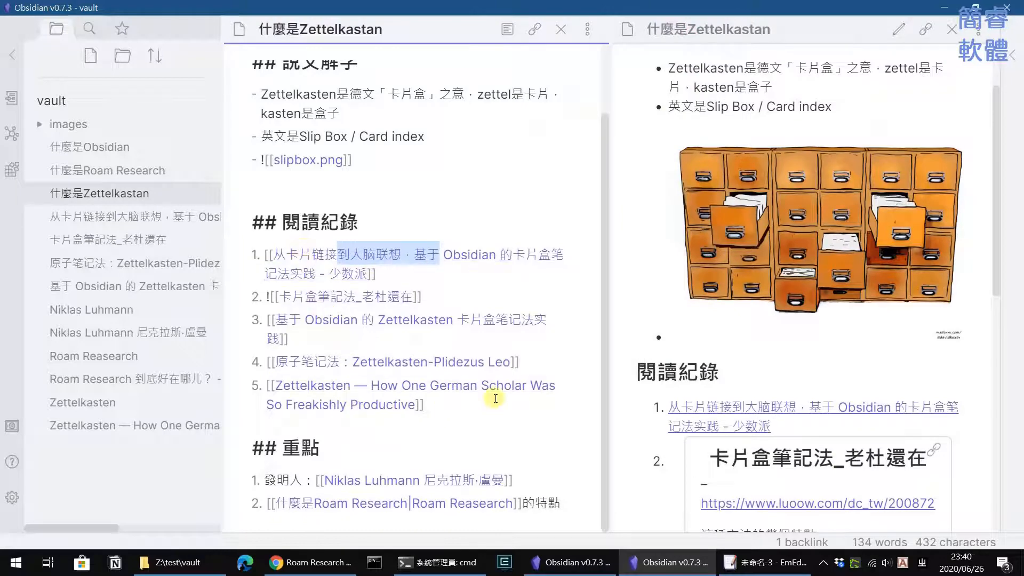
pyautogui.scroll(2, 377, 159)
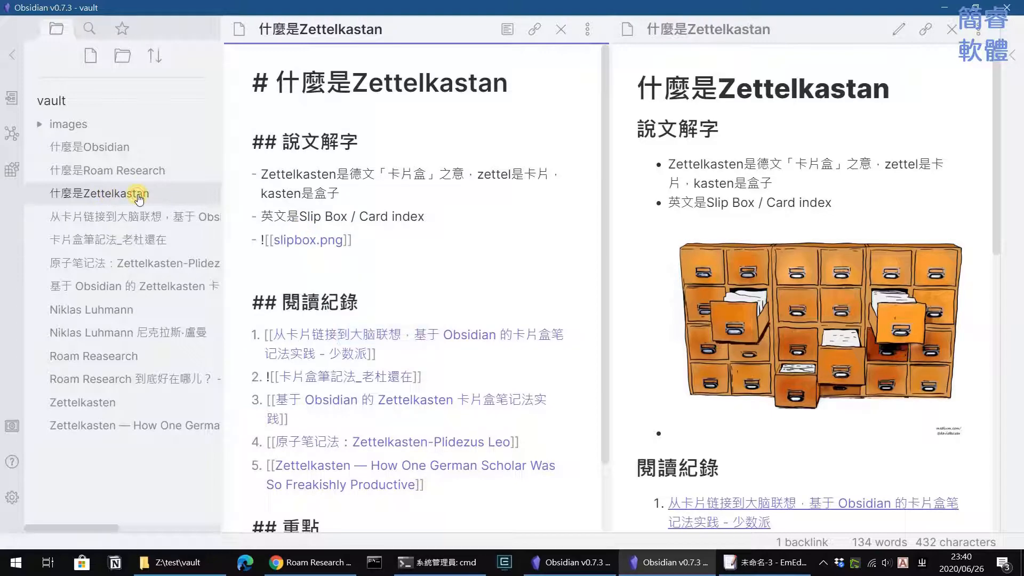
# Look through the 什麼是Roam Research, 什麼是Obsidian and 什麼是Zettelkastan notes and the 从卡片链接到大脑联想 reading note
pyautogui.click(143, 180)
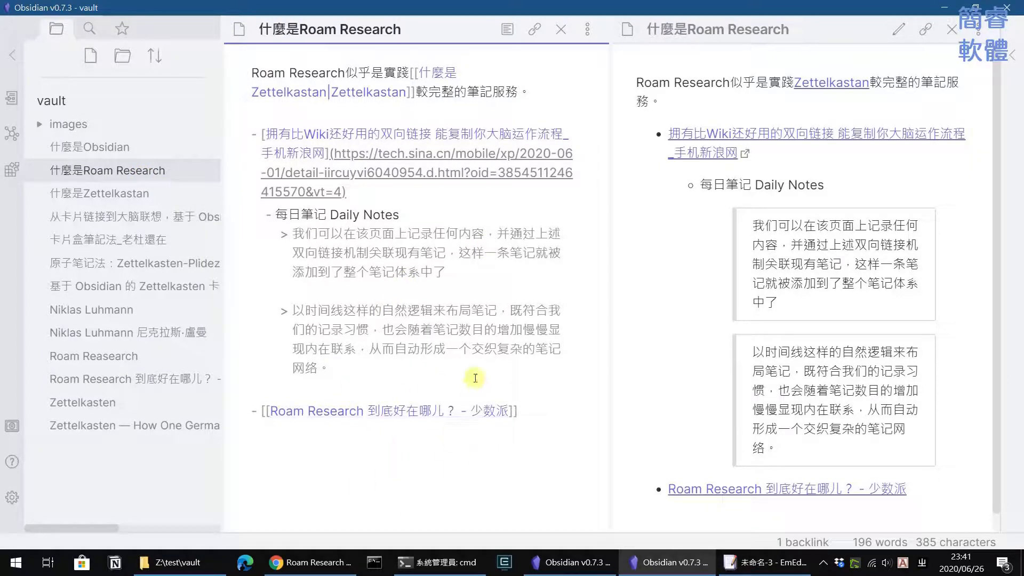
pyautogui.click(98, 148)
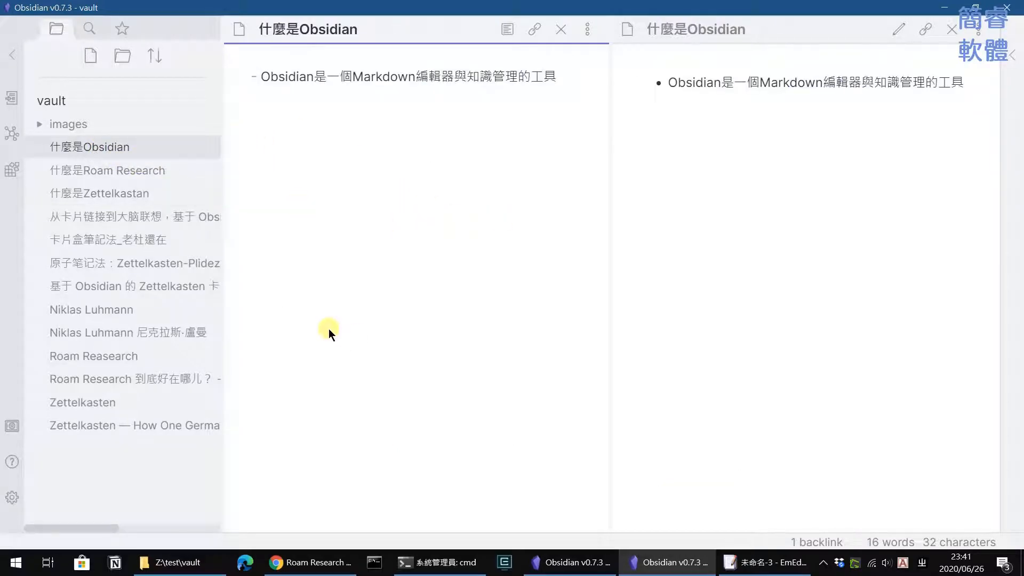
pyautogui.click(103, 169)
pyautogui.click(102, 212)
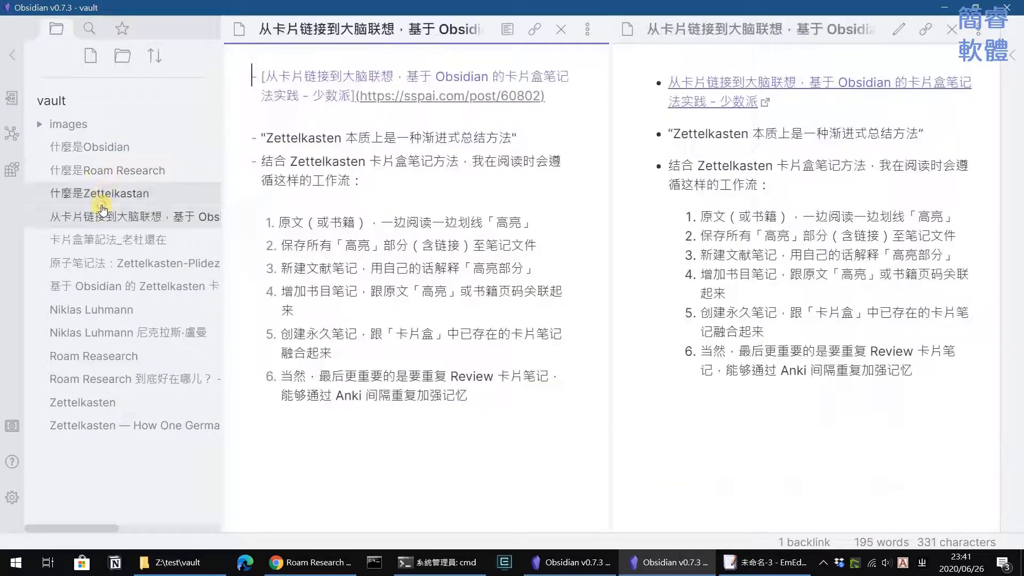
pyautogui.click(102, 193)
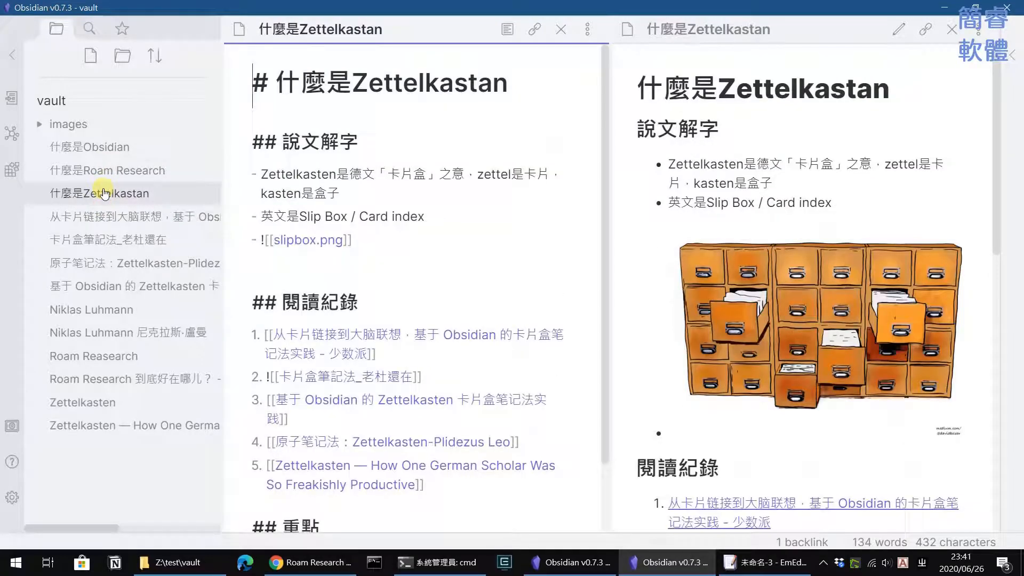
pyautogui.click(122, 217)
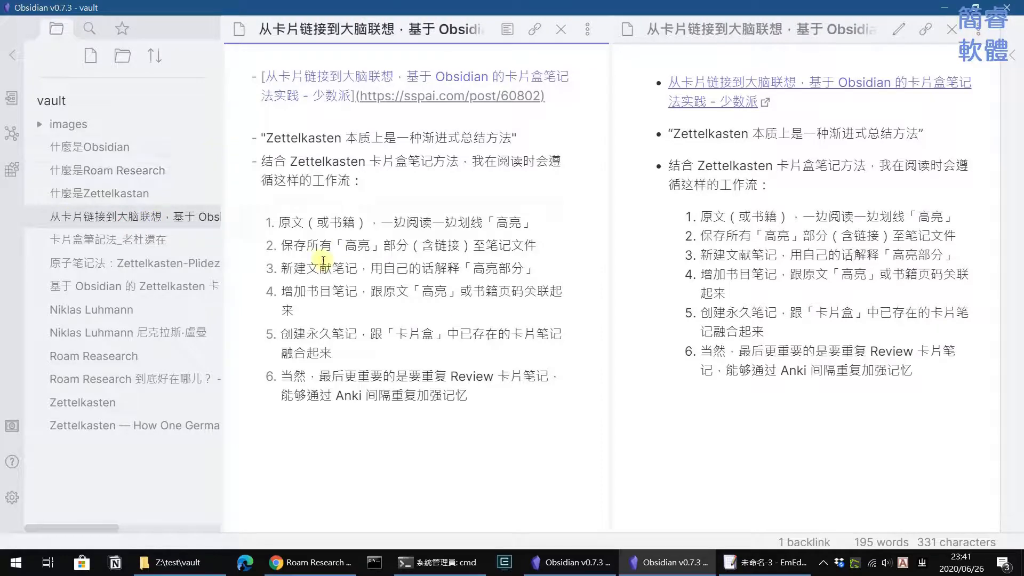
# Show the vault's graph view without the note preview beside it and examine how the notes link together
pyautogui.click(10, 133)
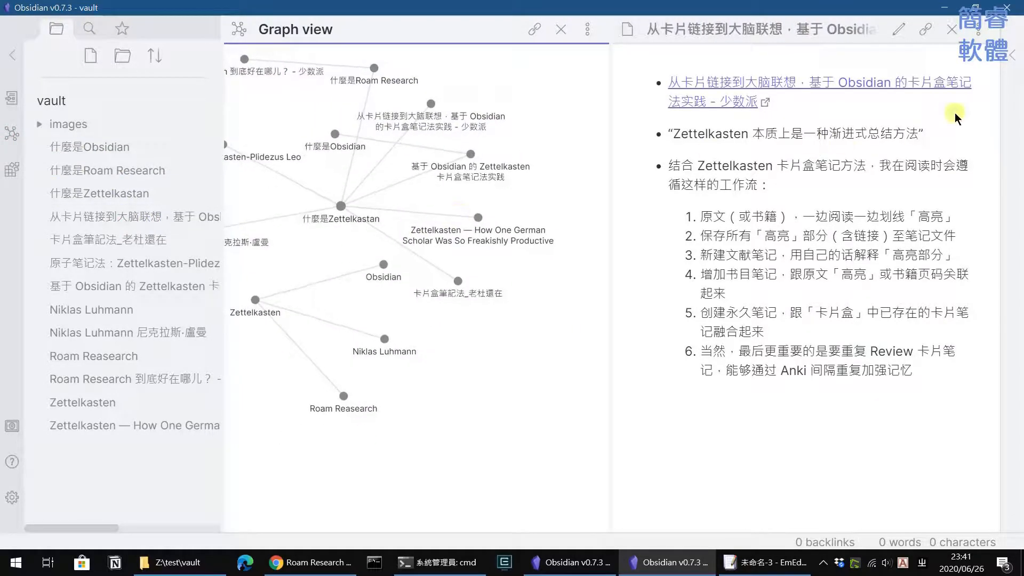
pyautogui.click(952, 33)
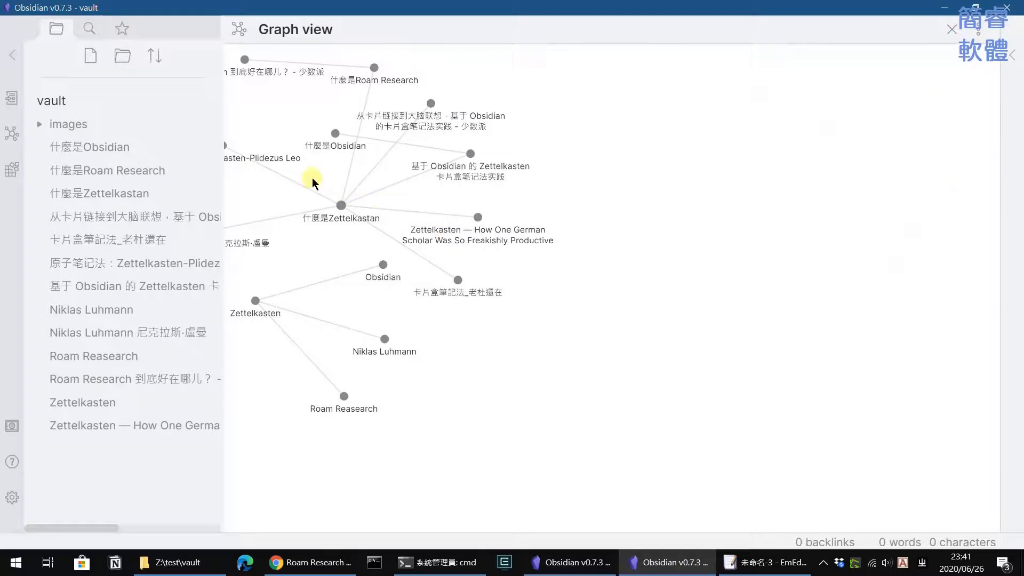
pyautogui.moveTo(341, 184); pyautogui.dragTo(583, 201)
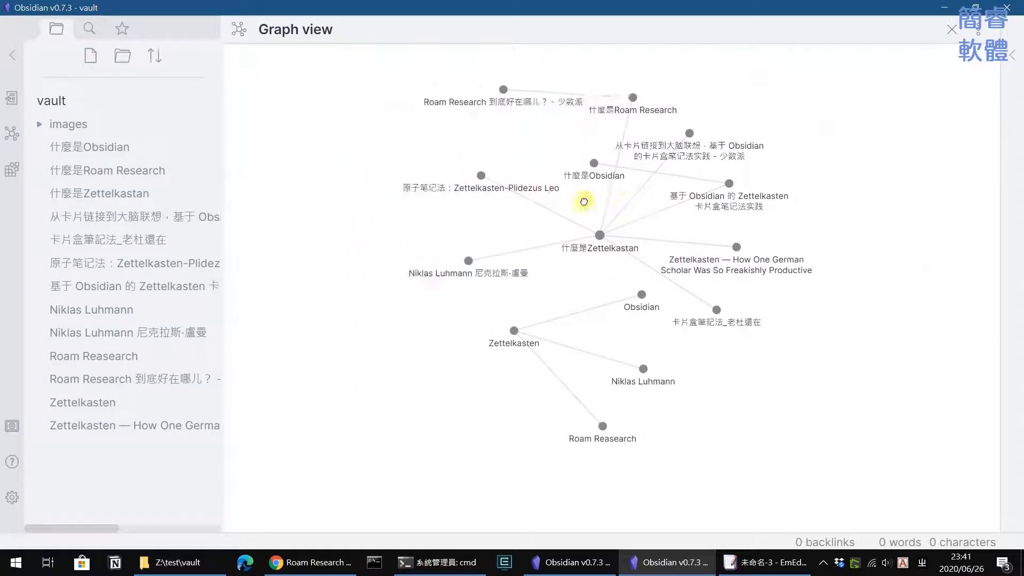
pyautogui.scroll(-2, 640, 262)
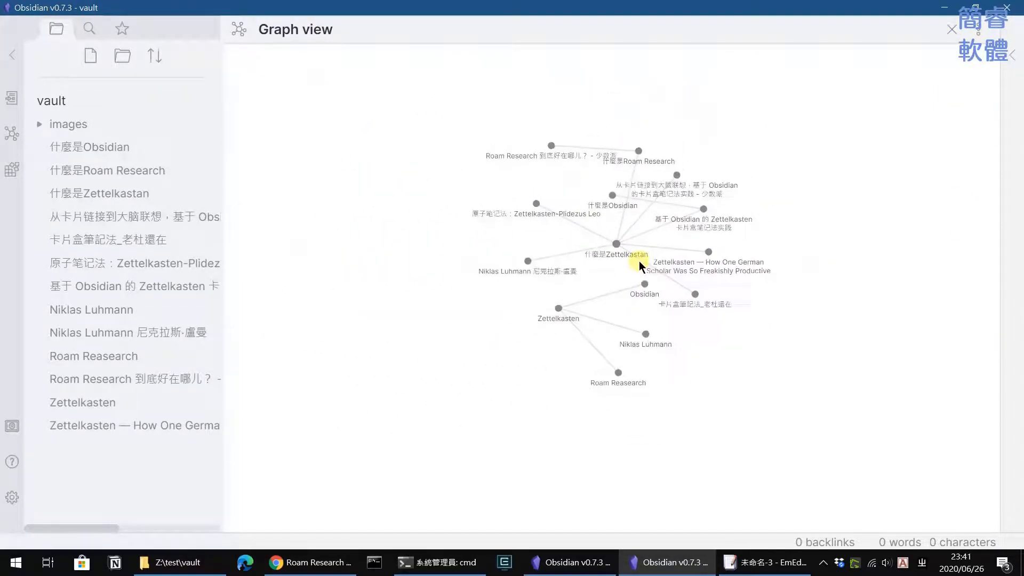
pyautogui.scroll(4, 640, 262)
pyautogui.scroll(-2, 640, 261)
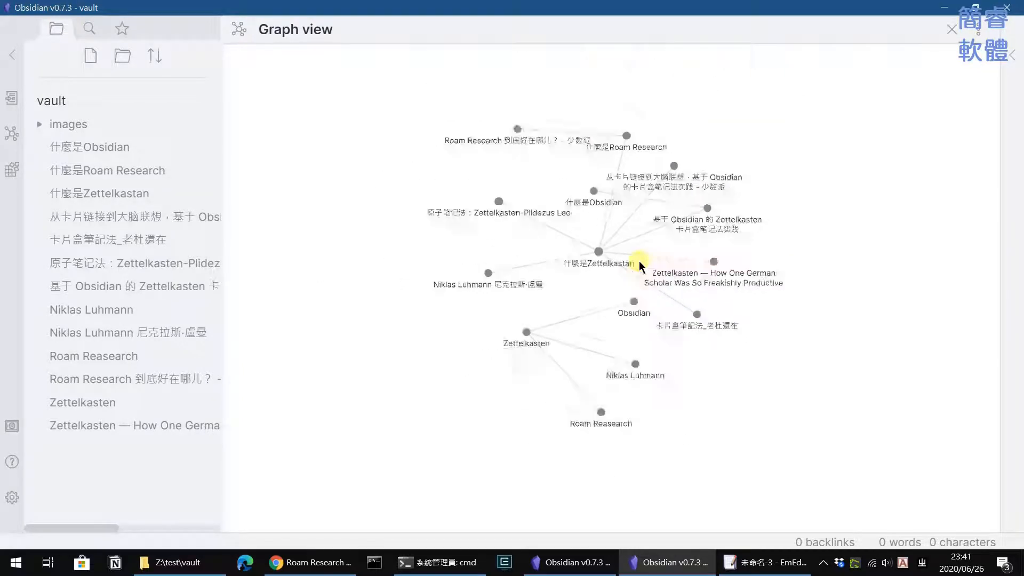
pyautogui.scroll(3, 639, 261)
pyautogui.scroll(-2, 611, 295)
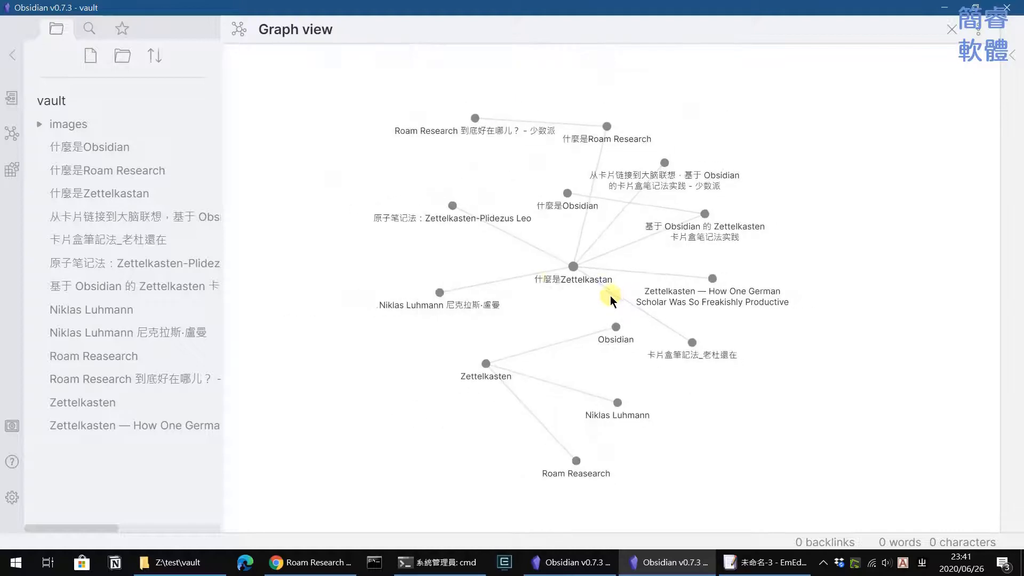